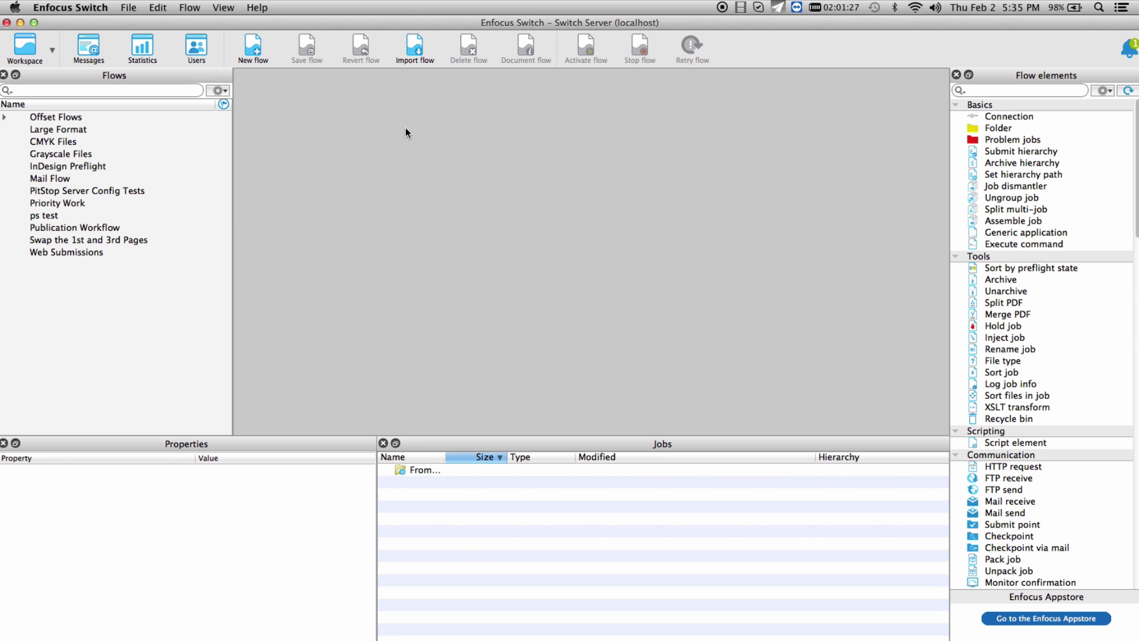
Step: Set the Job client type preference to Default, accept the legacy warning, and review Web services ports
click(89, 7)
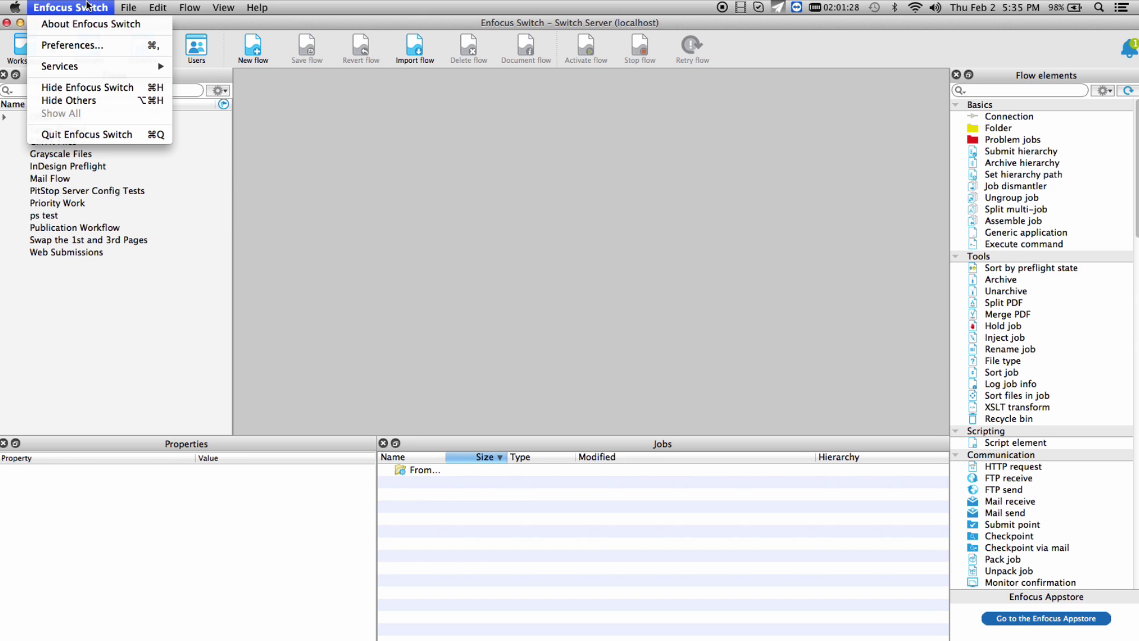
click(95, 46)
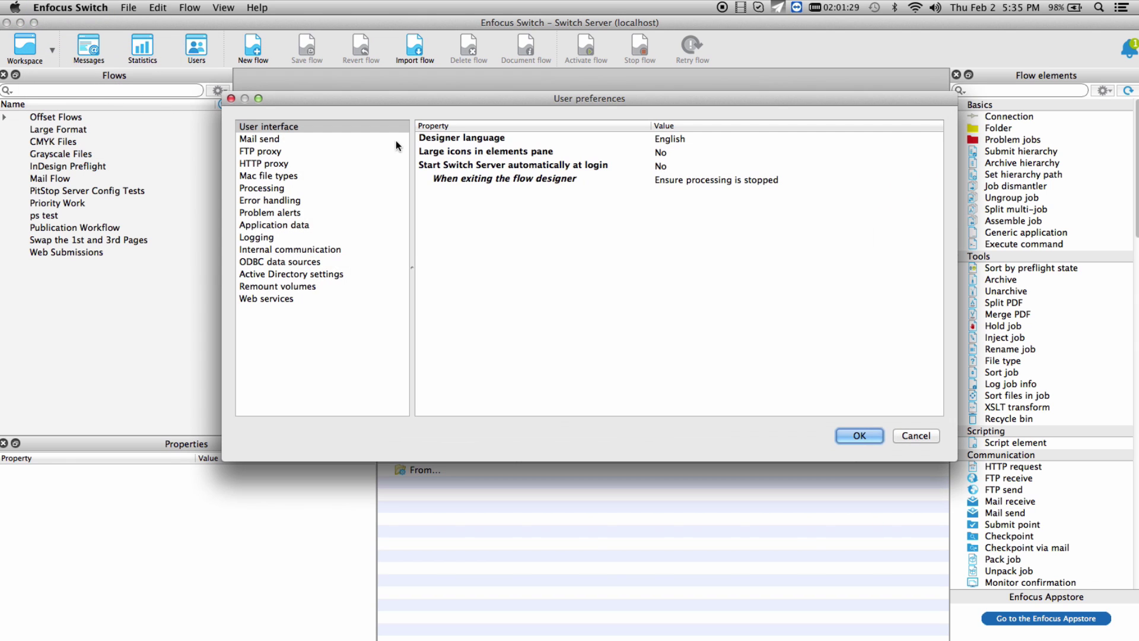
click(341, 248)
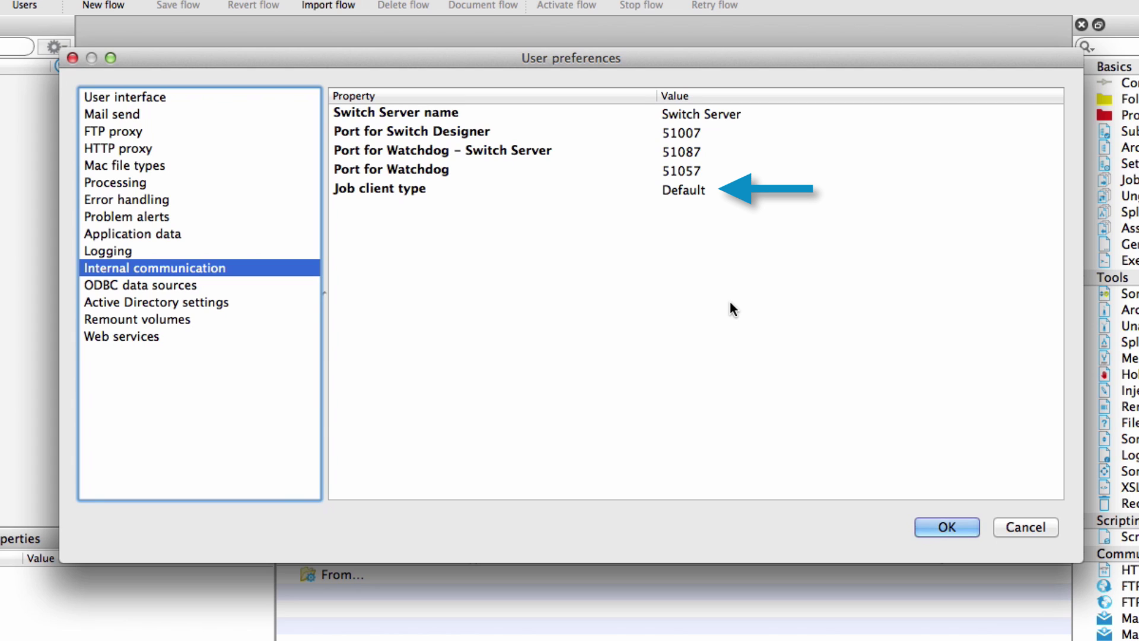
click(733, 188)
click(734, 190)
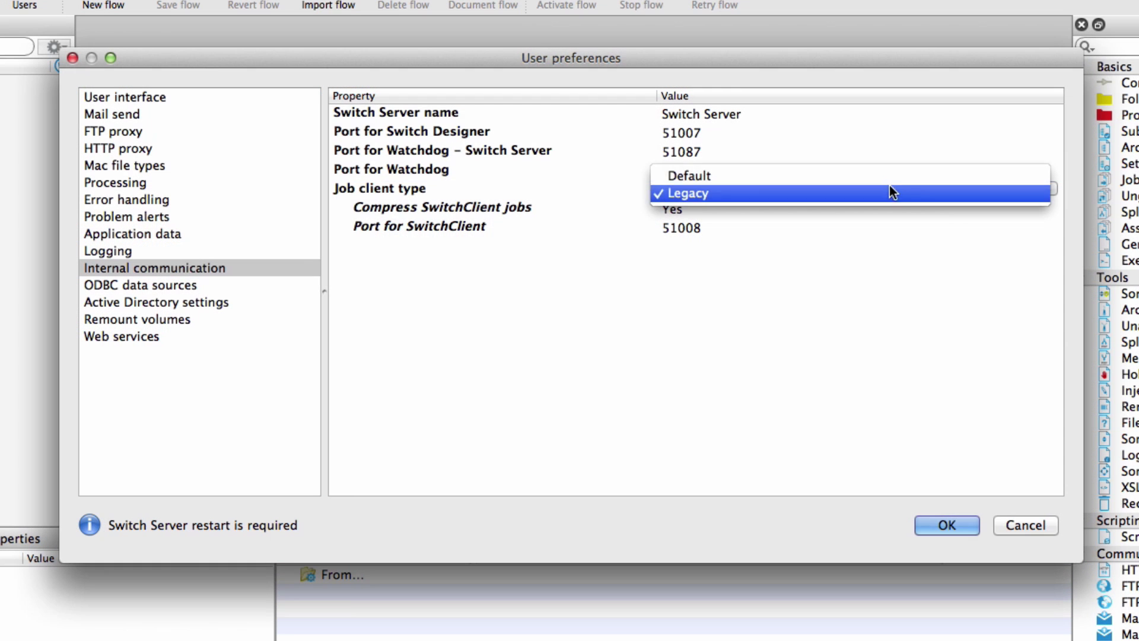
click(888, 174)
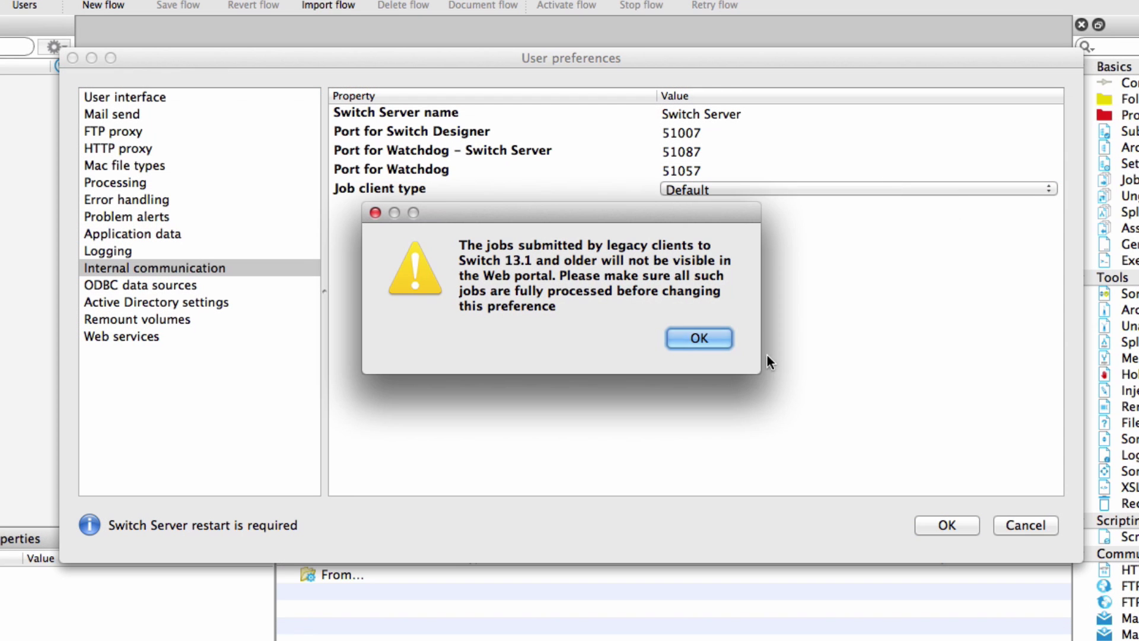
click(723, 337)
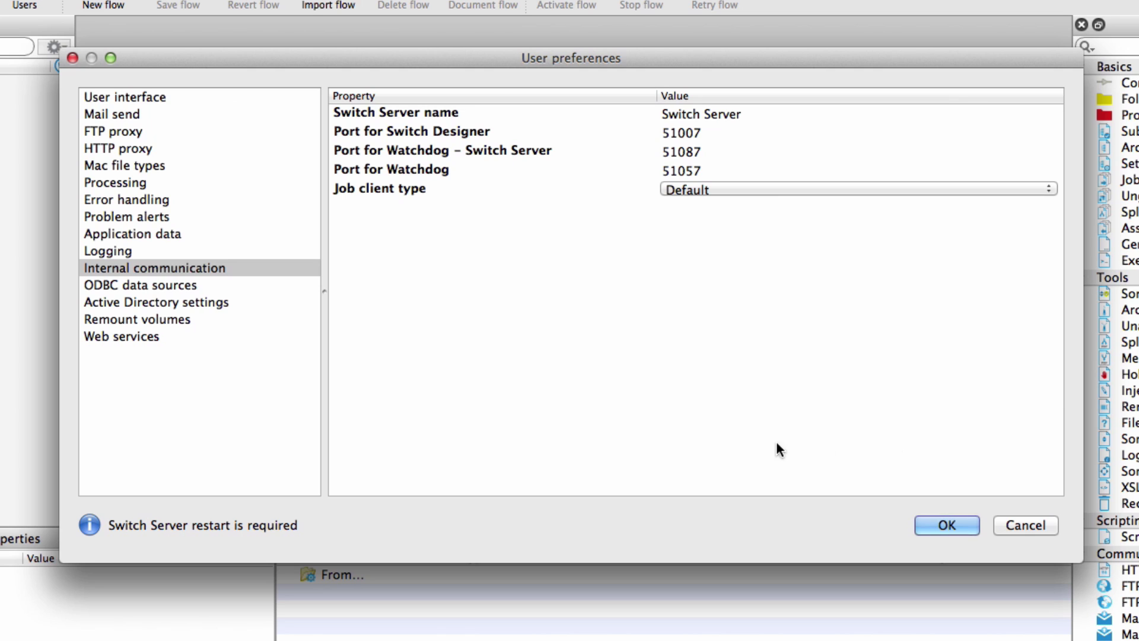
click(204, 336)
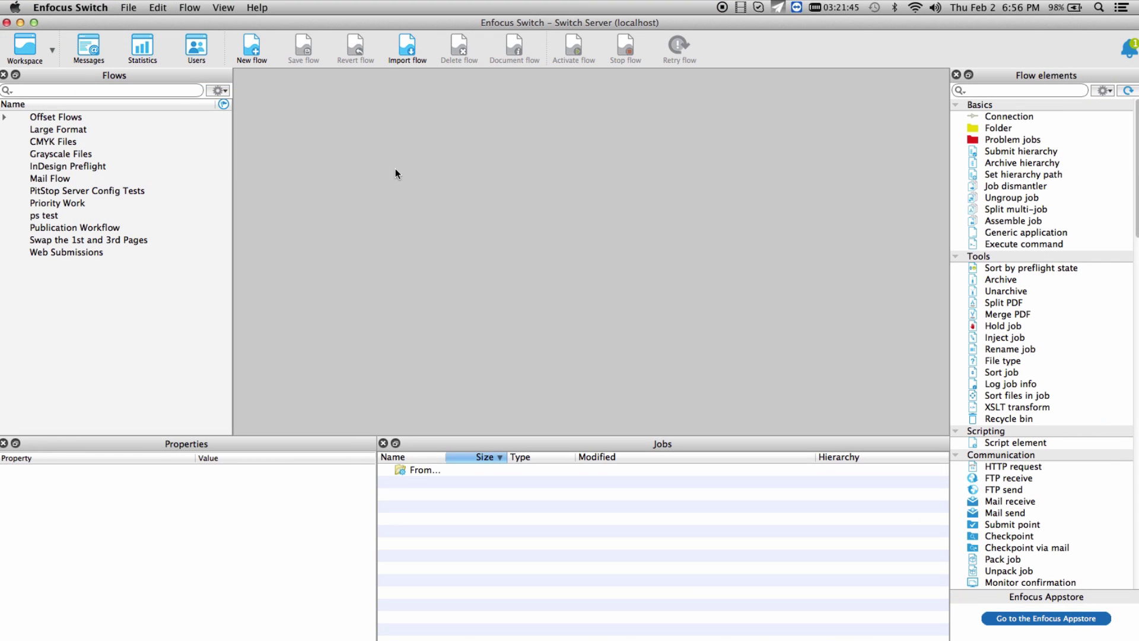
Step: Grant the second user the View messages and Submit and check jobs Web Portal permissions
click(204, 53)
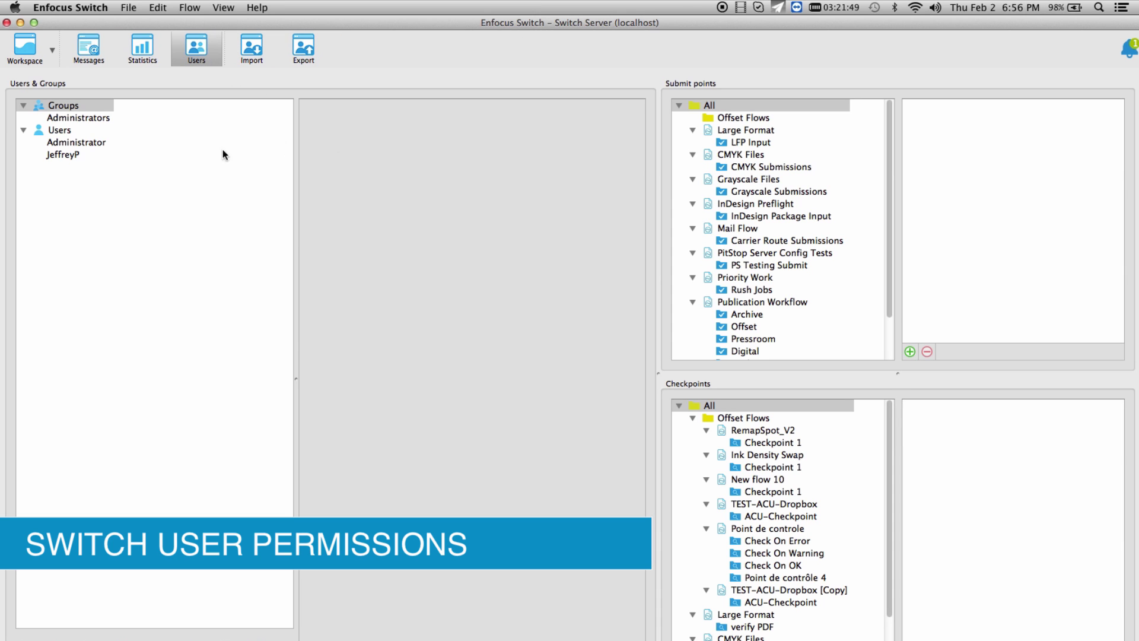
click(99, 155)
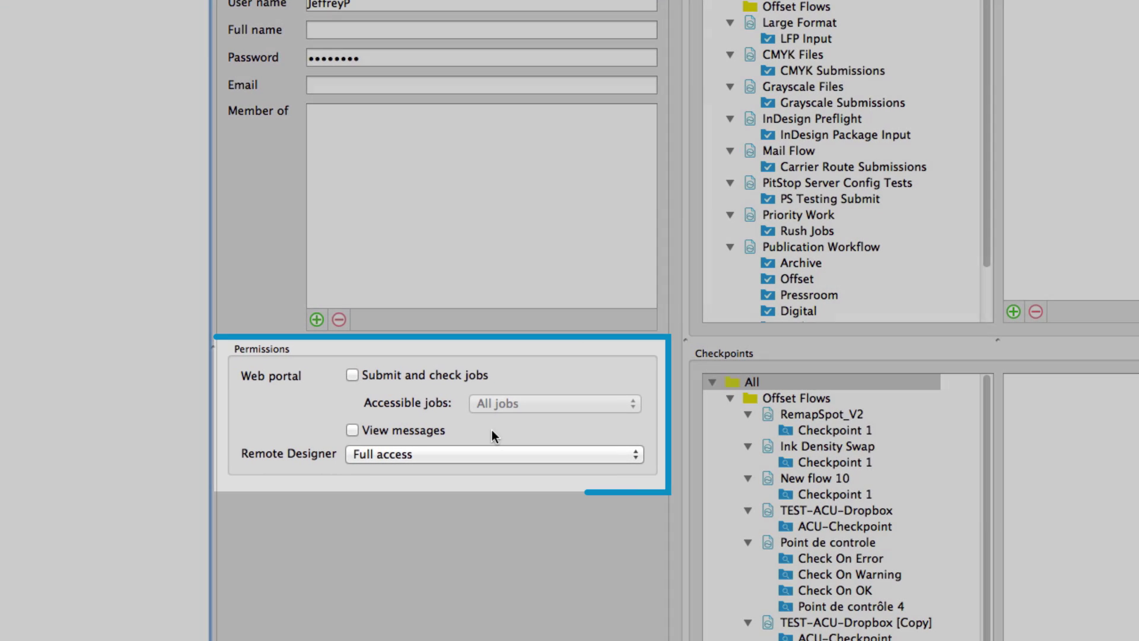
click(428, 426)
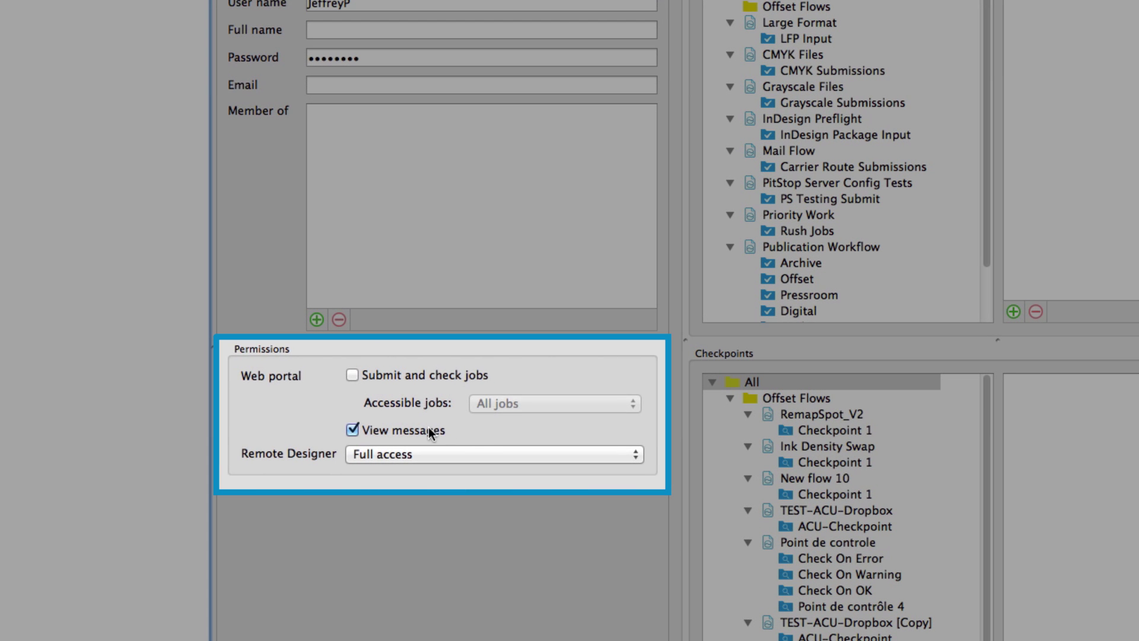
click(440, 375)
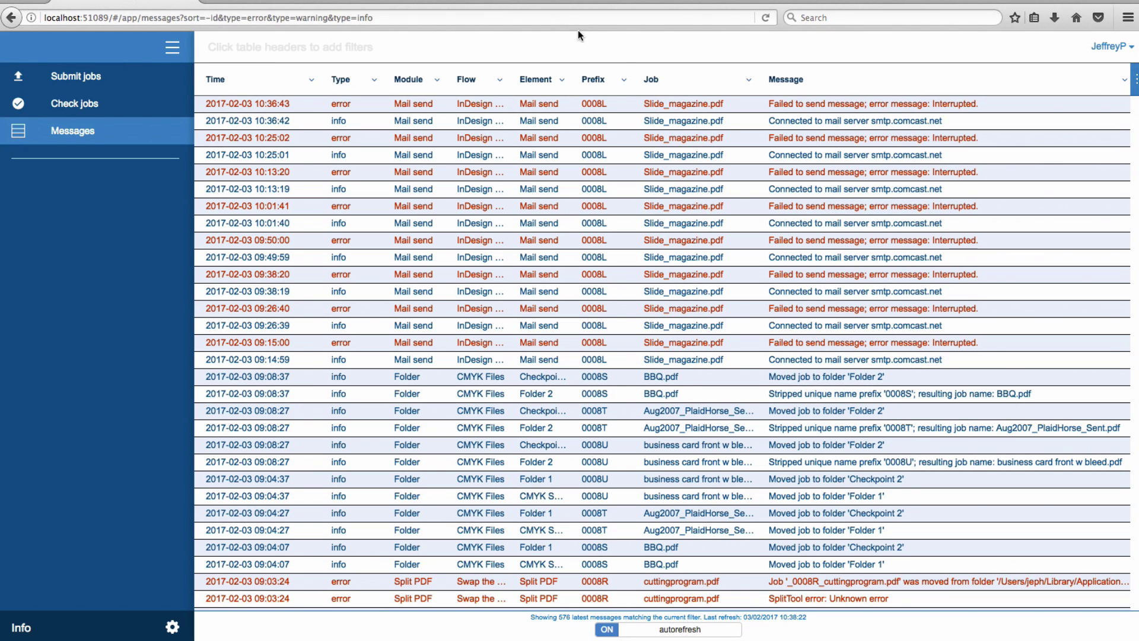
click(746, 81)
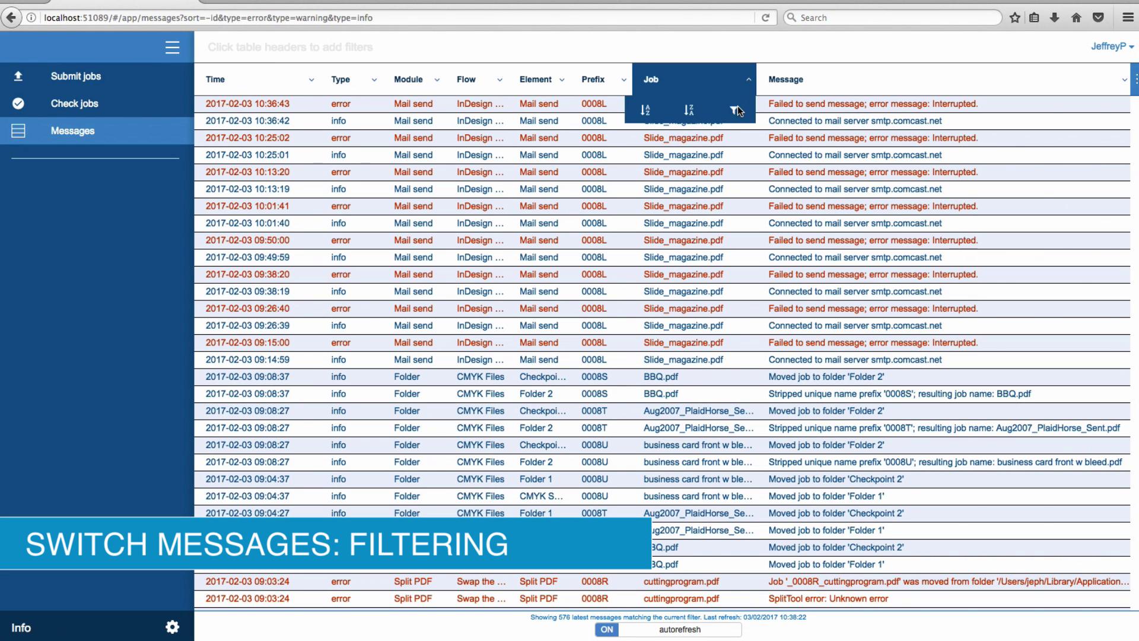
click(734, 109)
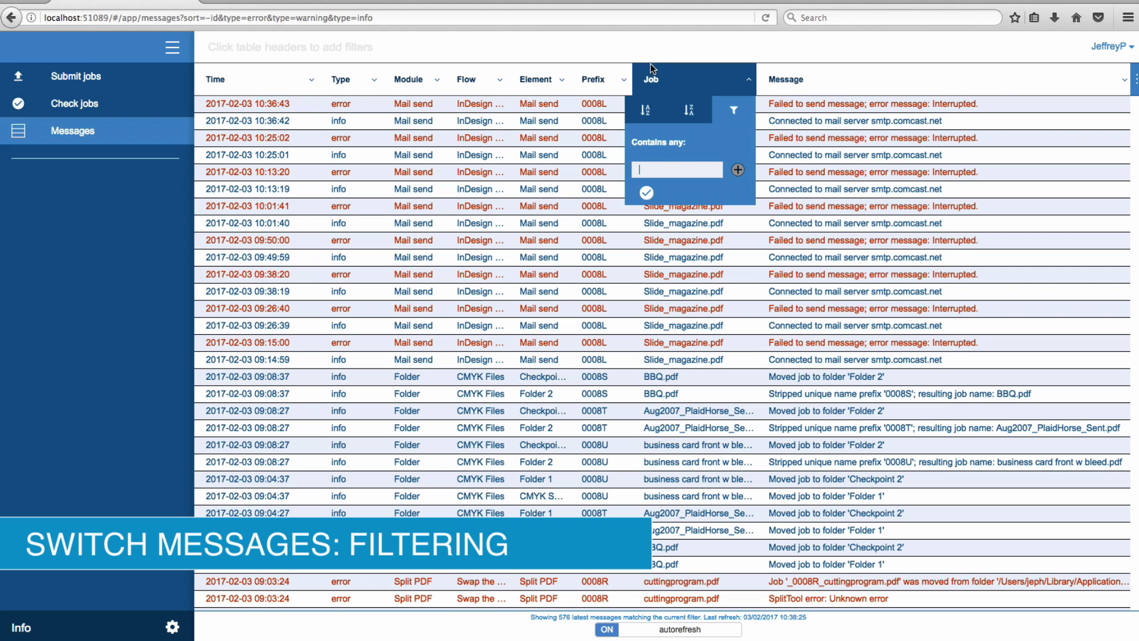
click(562, 79)
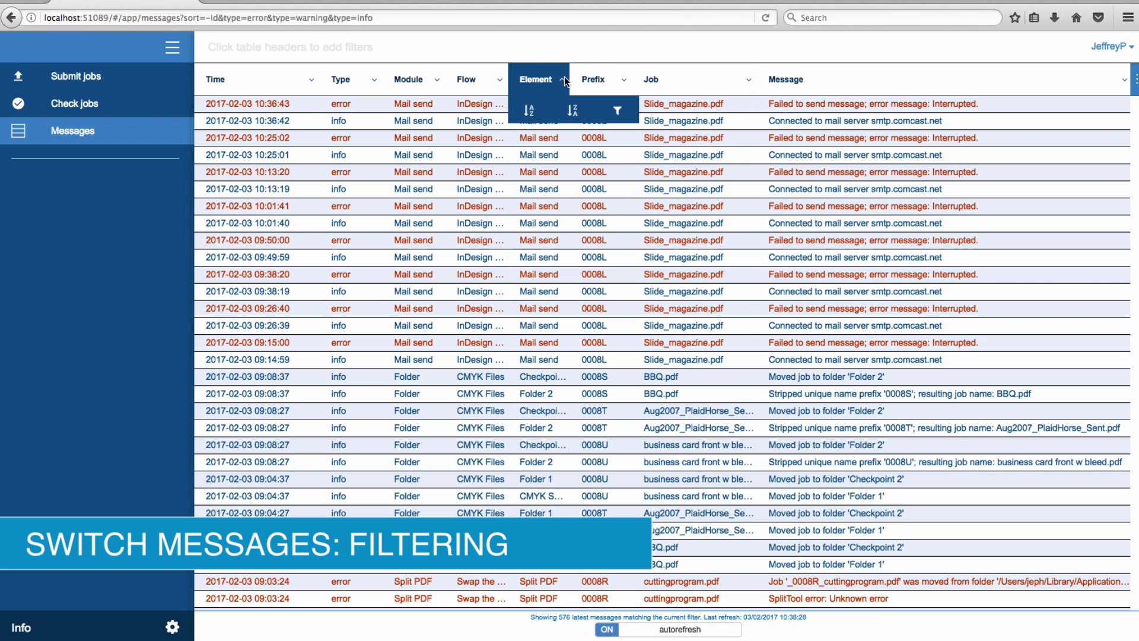
click(618, 111)
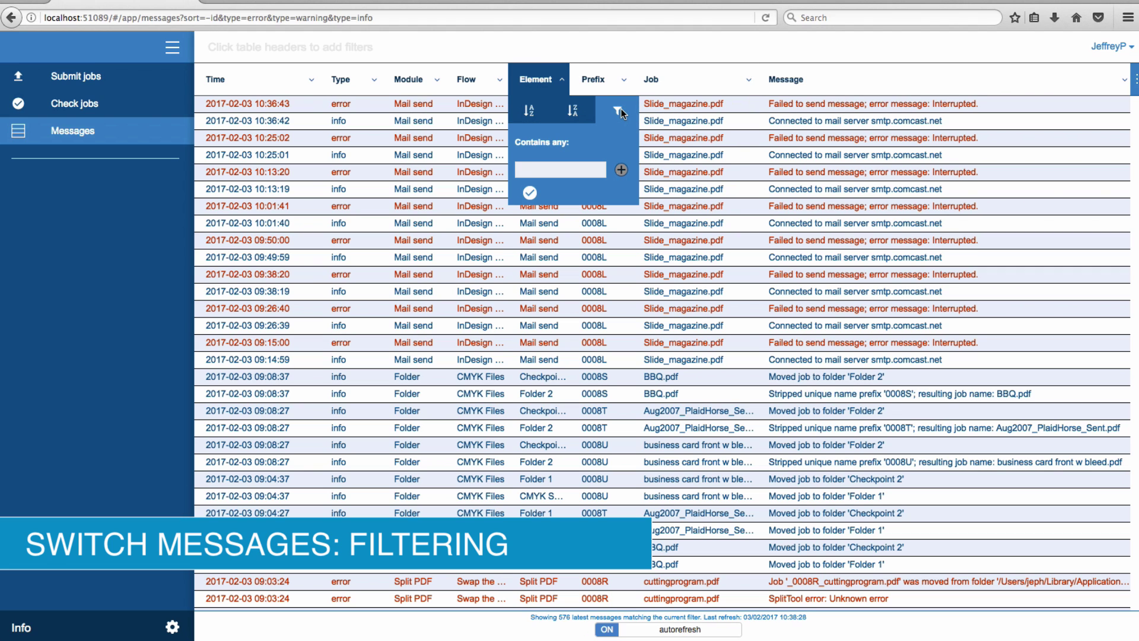
click(534, 47)
click(374, 81)
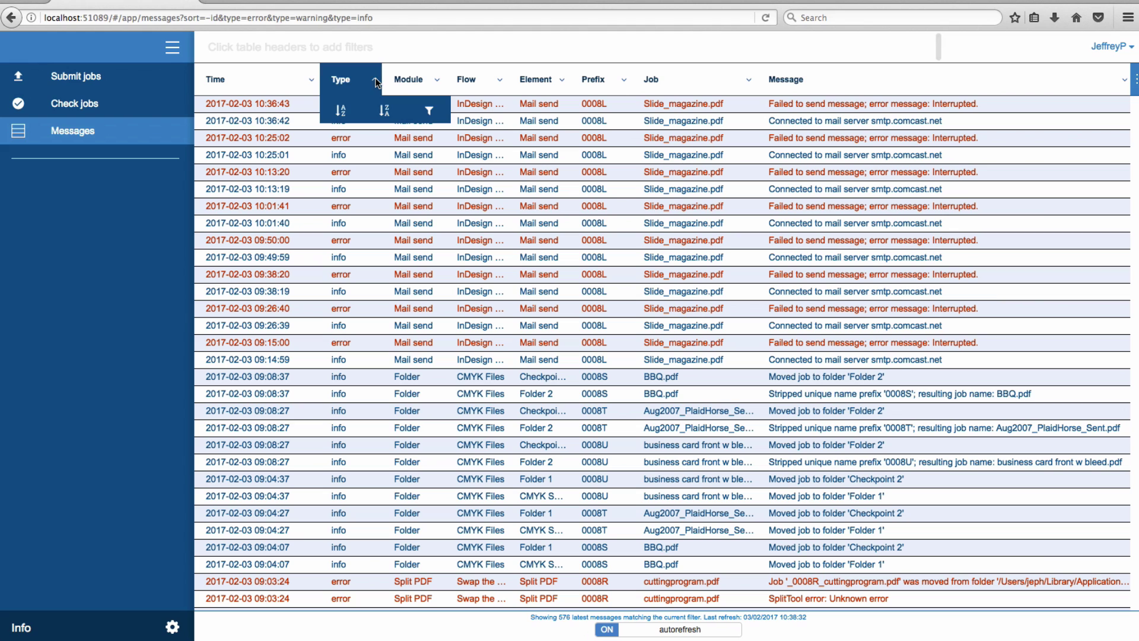
click(429, 111)
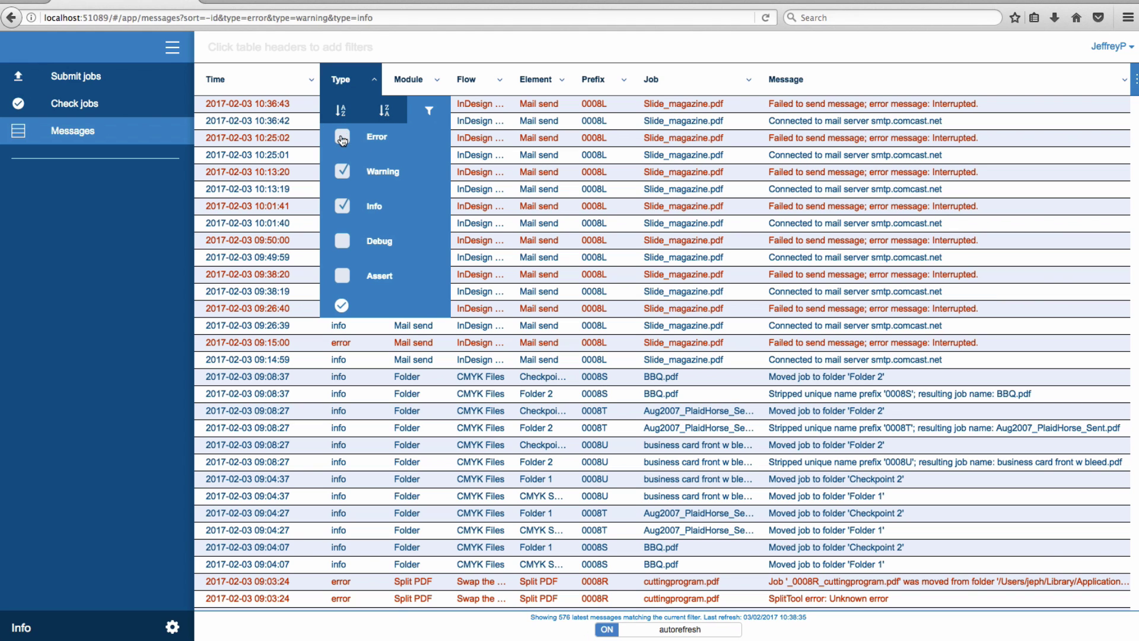
click(342, 171)
click(343, 306)
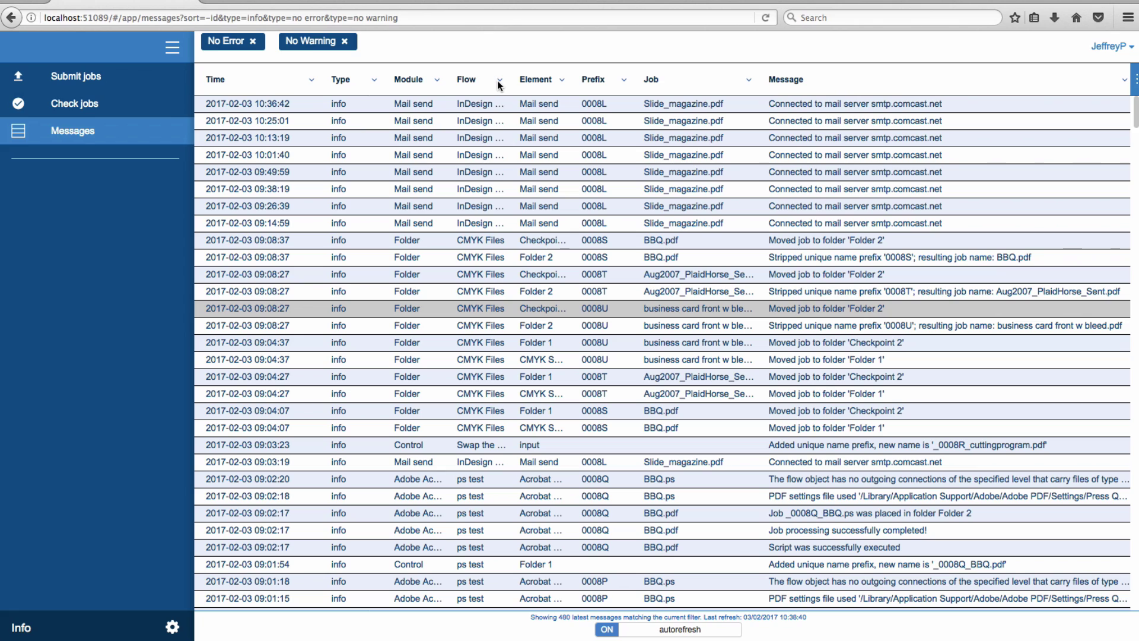
click(499, 81)
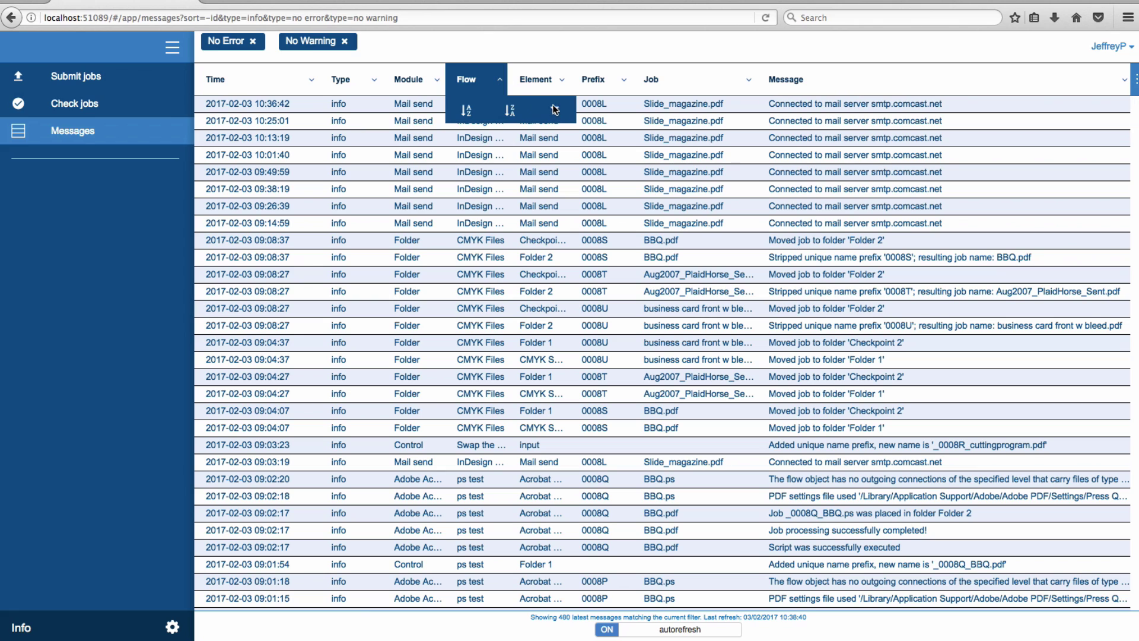
click(554, 110)
text(CMYK Files)
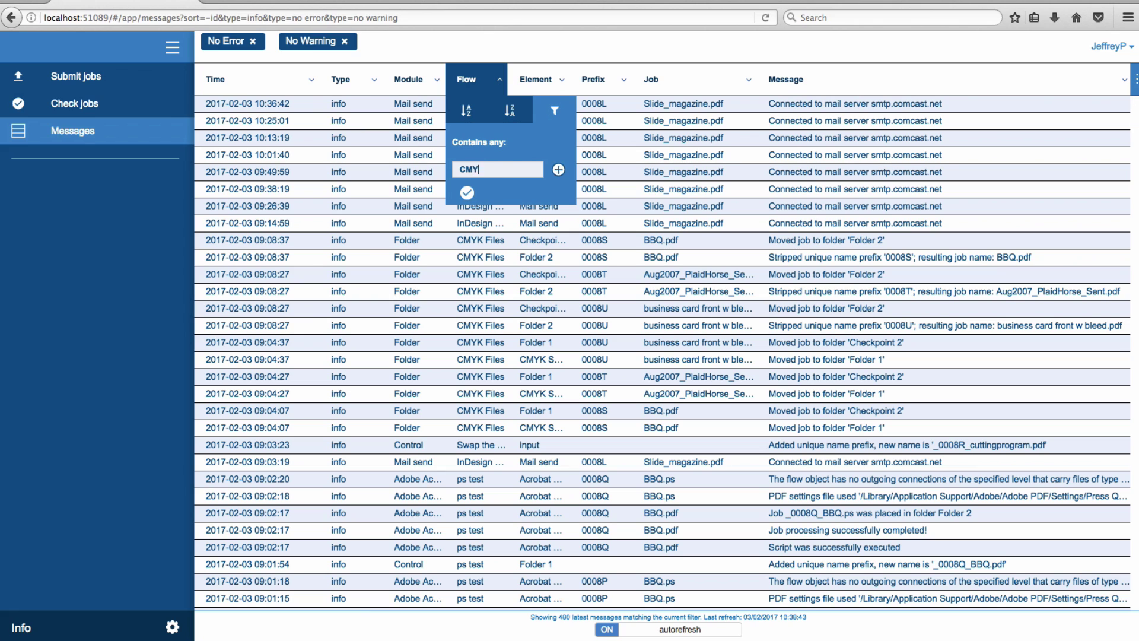
click(467, 192)
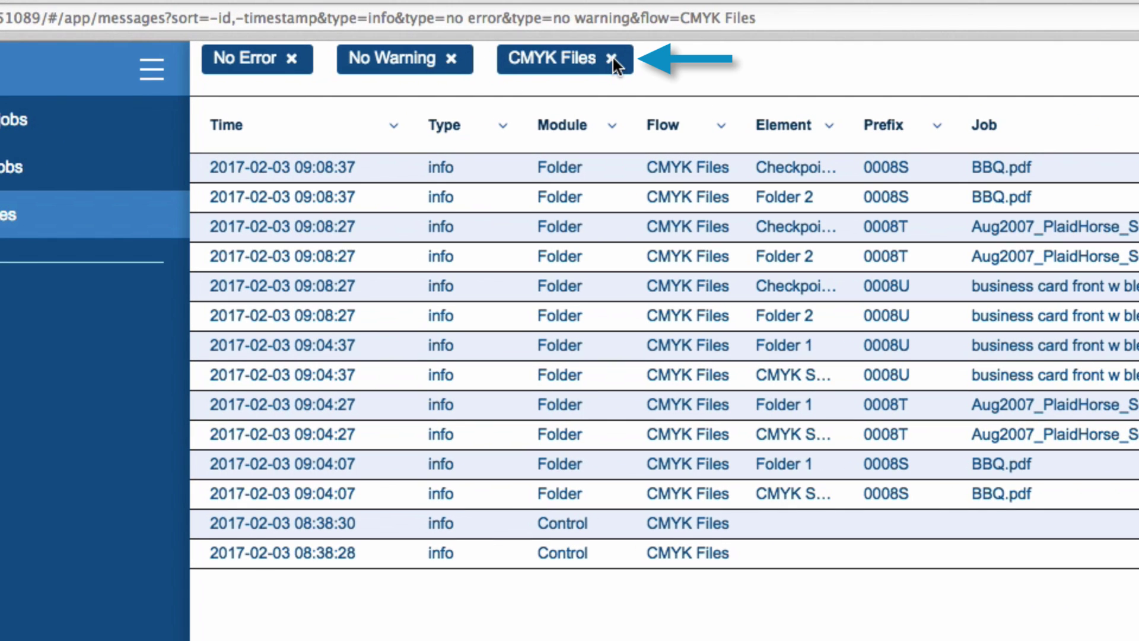
click(612, 58)
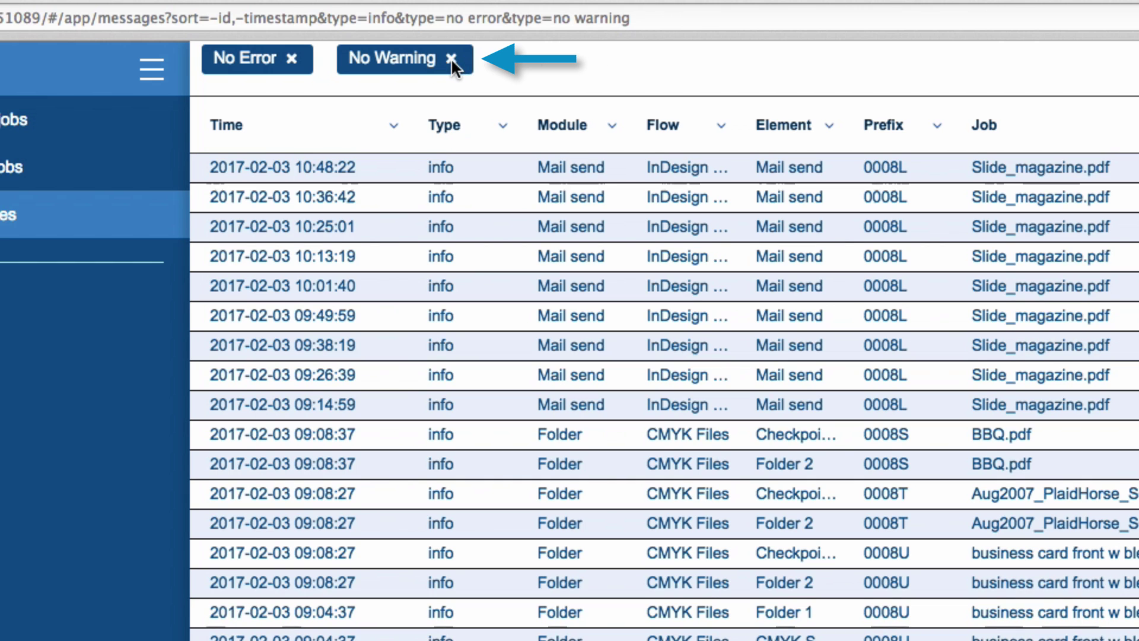
click(451, 58)
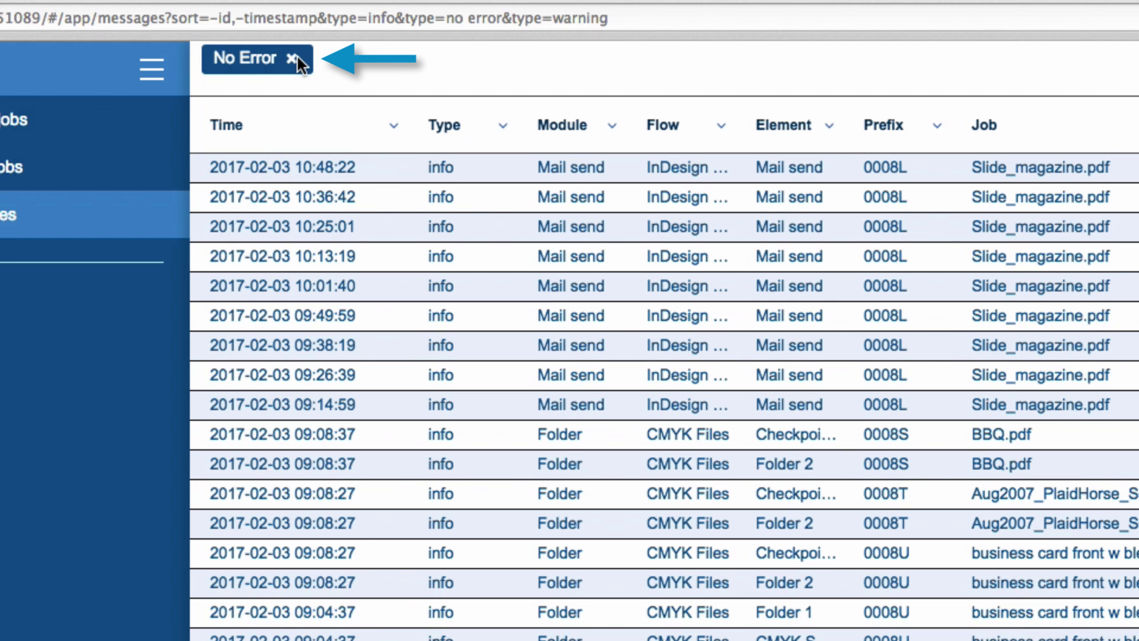
click(291, 58)
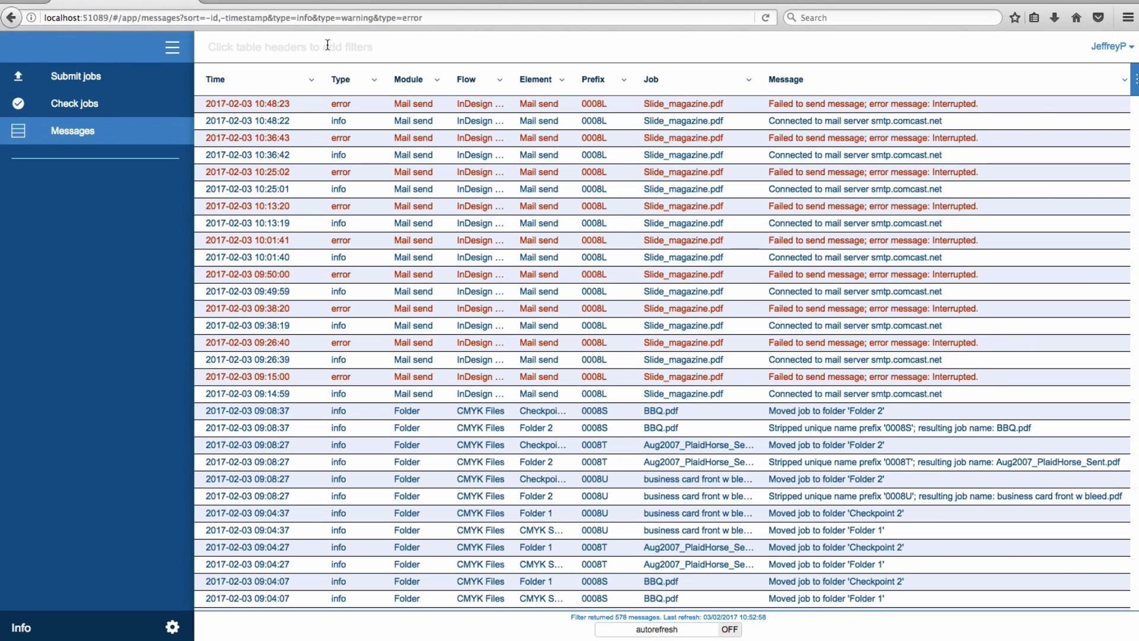
Step: Sort the messages by Module A to Z, then Z to A, then clear that sort
click(436, 75)
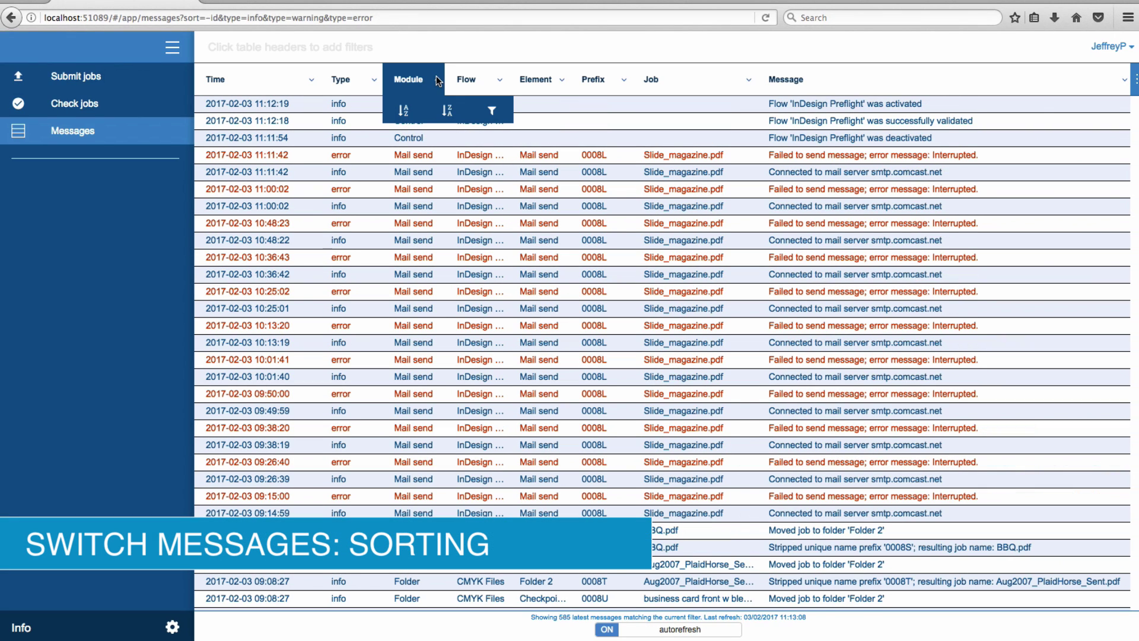
click(405, 111)
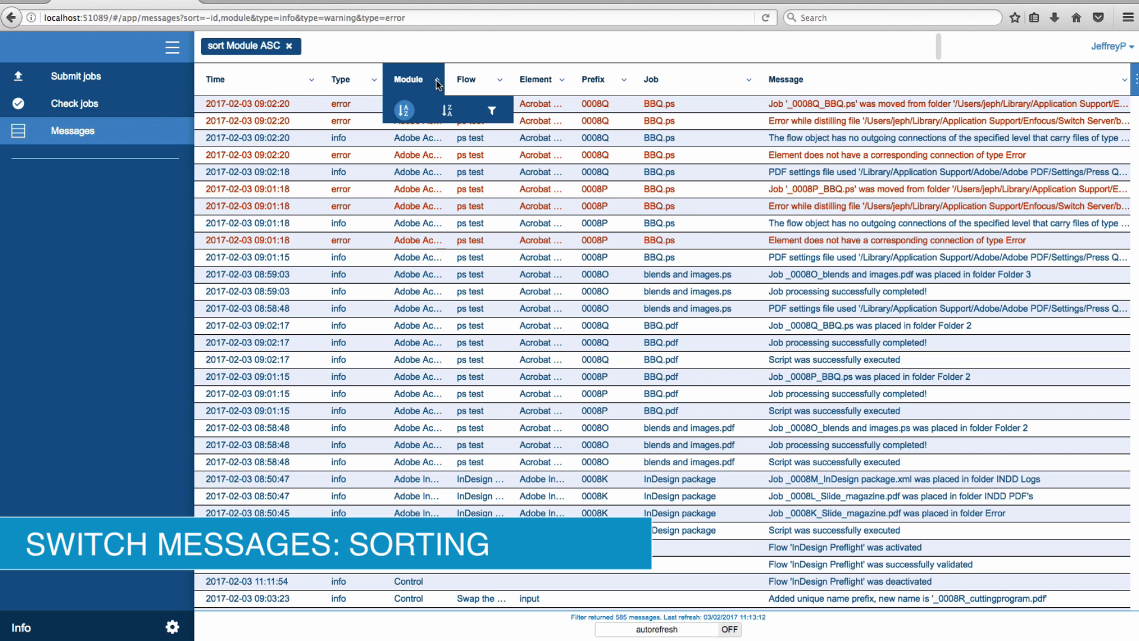
click(447, 112)
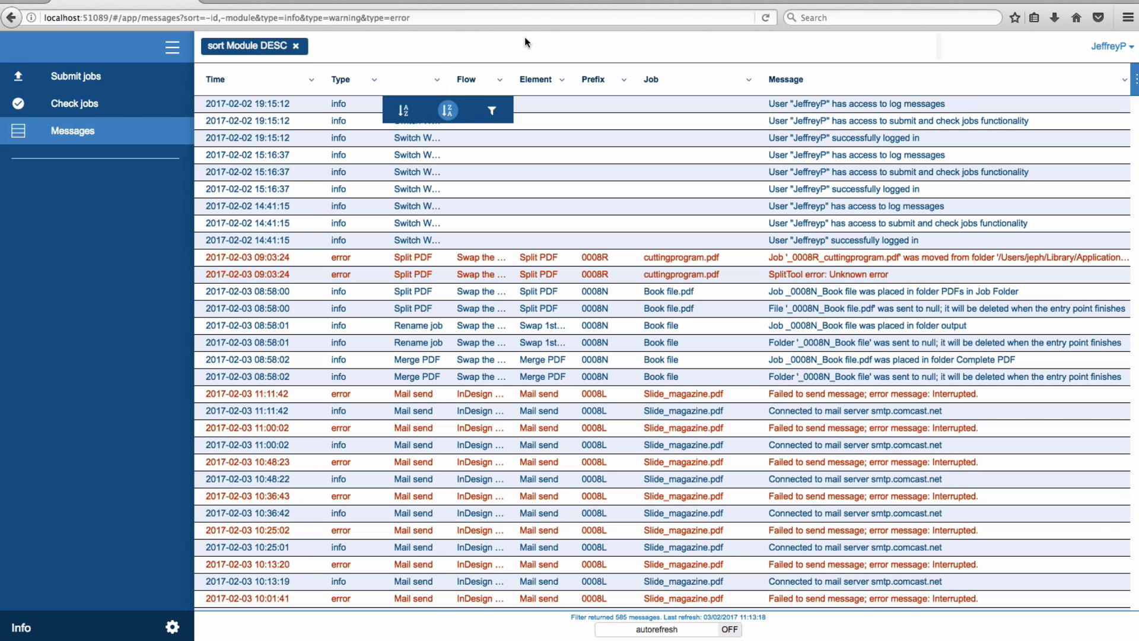
click(295, 46)
Step: Sort the messages by Time, first oldest first and finally newest first
click(309, 79)
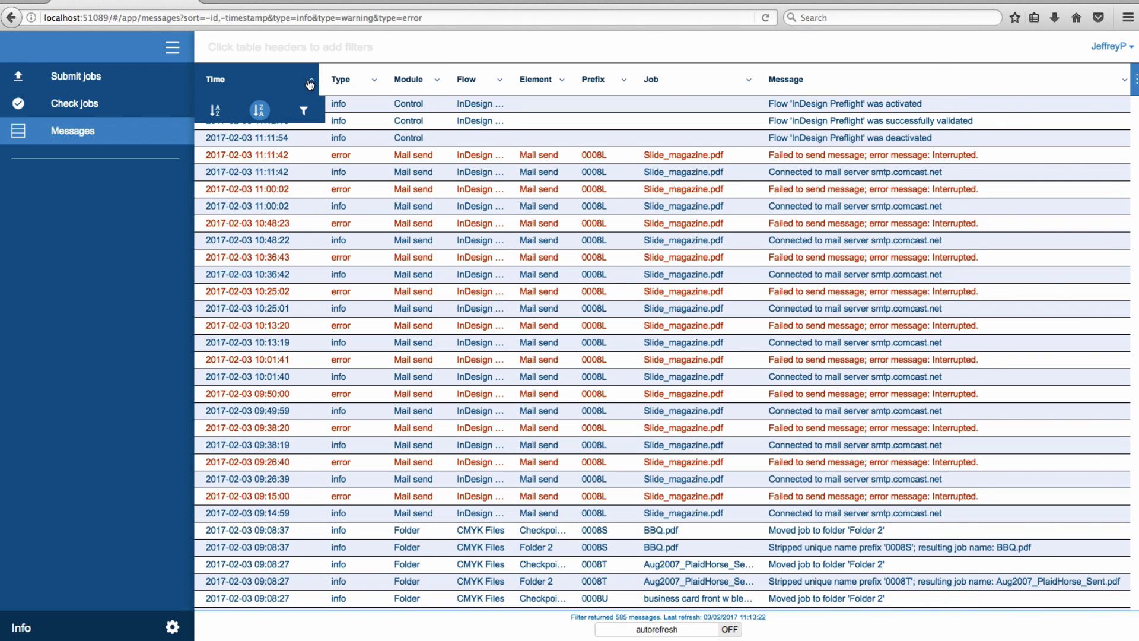
click(215, 110)
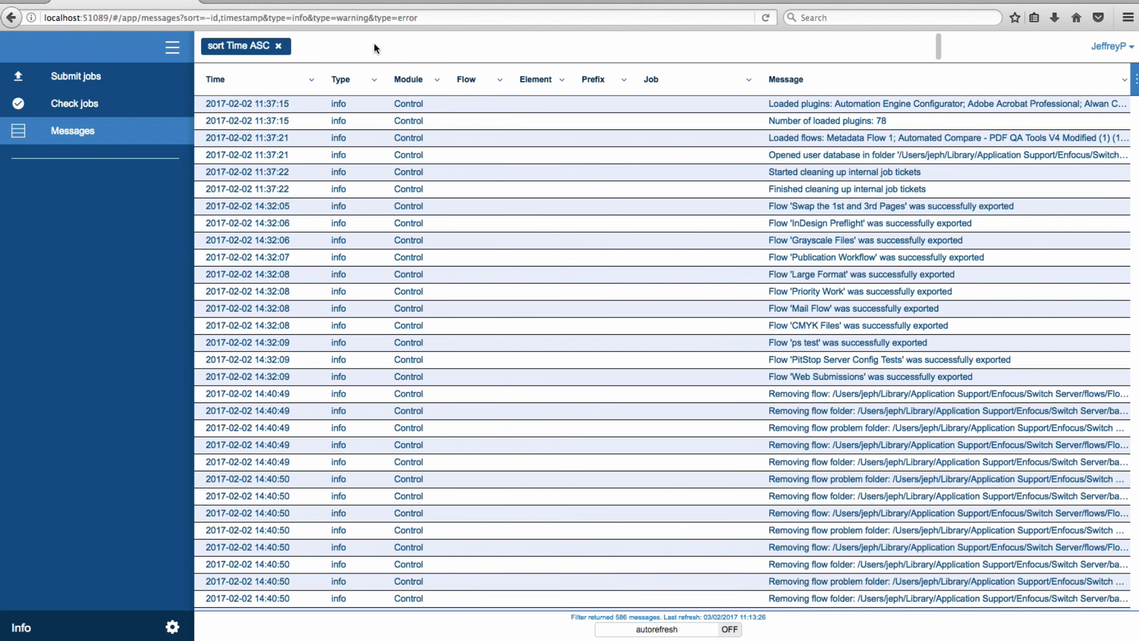
click(309, 79)
click(268, 114)
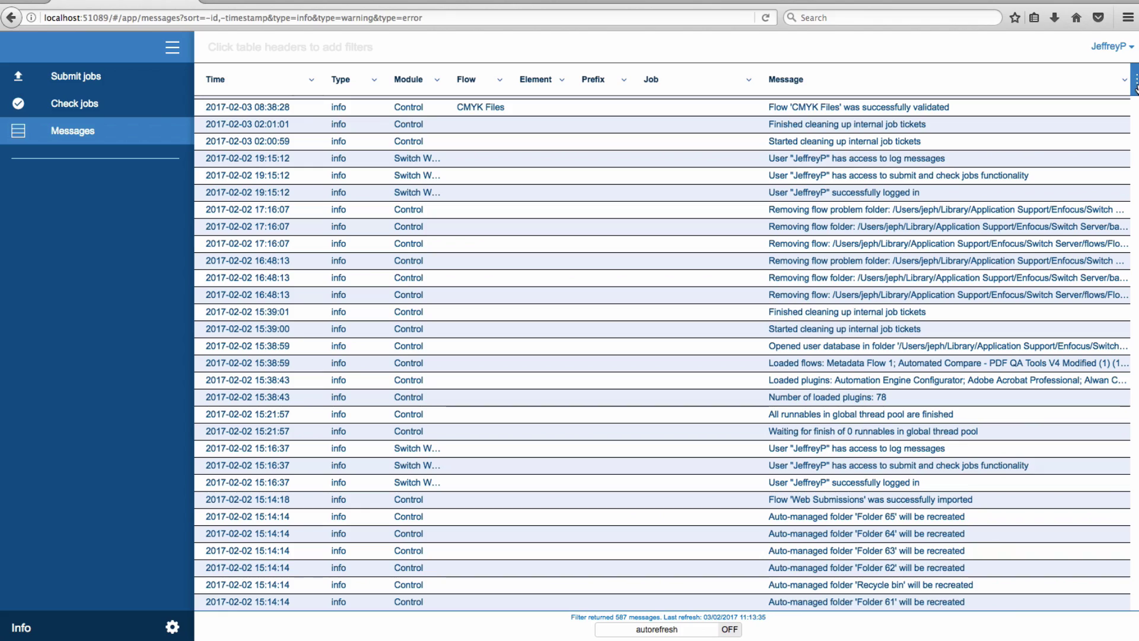
Step: Hide the Element and Job columns in the Messages table, leaving Wrap text off
click(1136, 83)
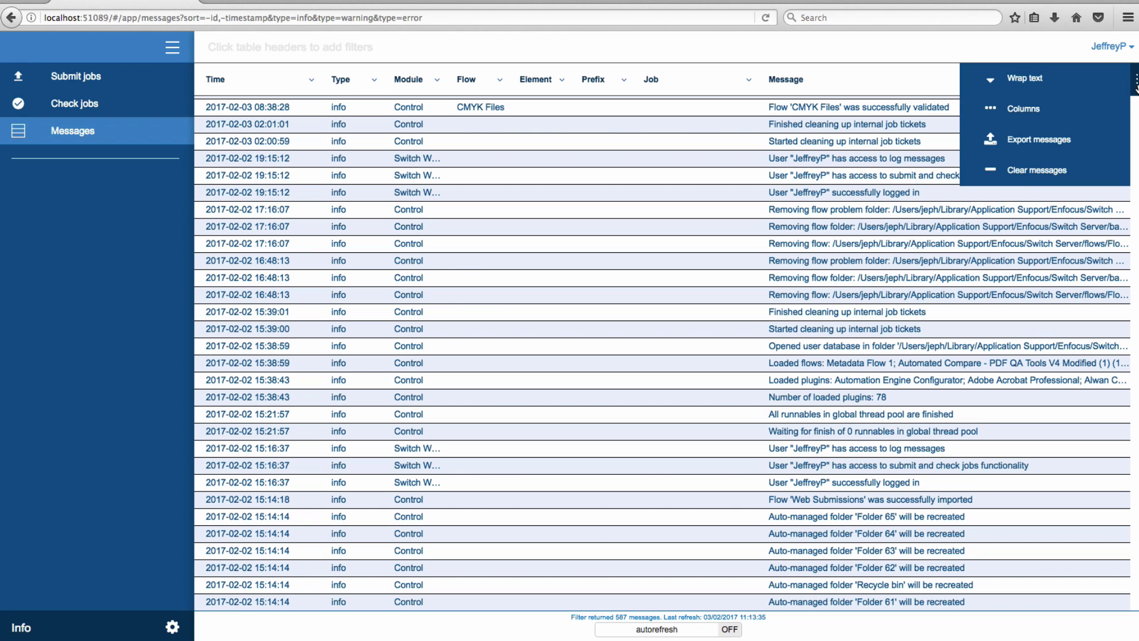
click(1048, 77)
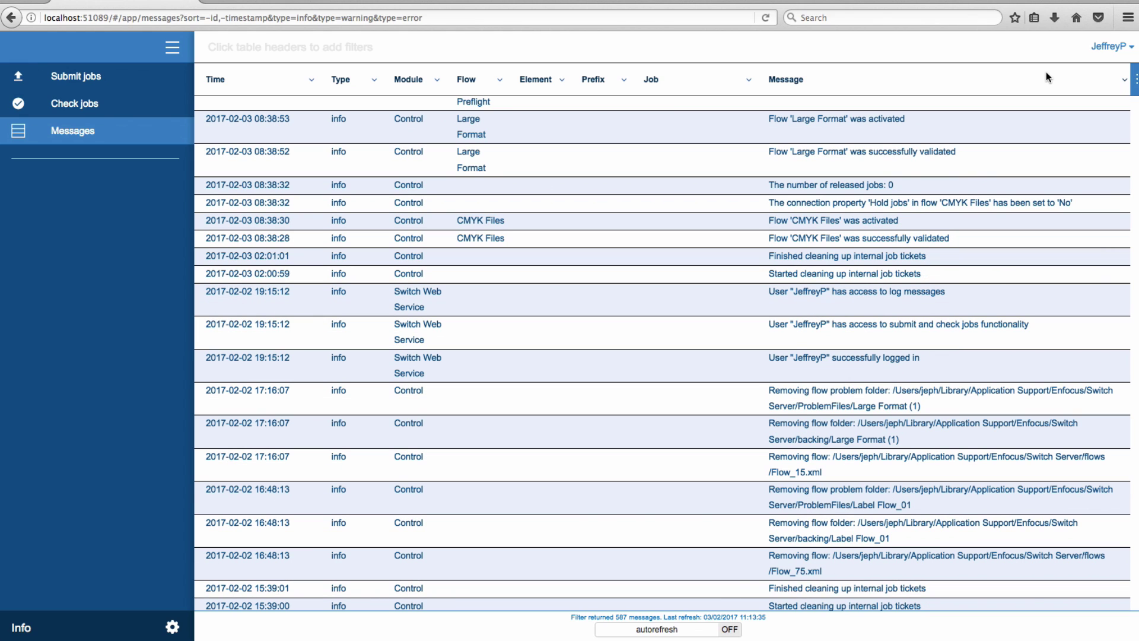
click(1136, 80)
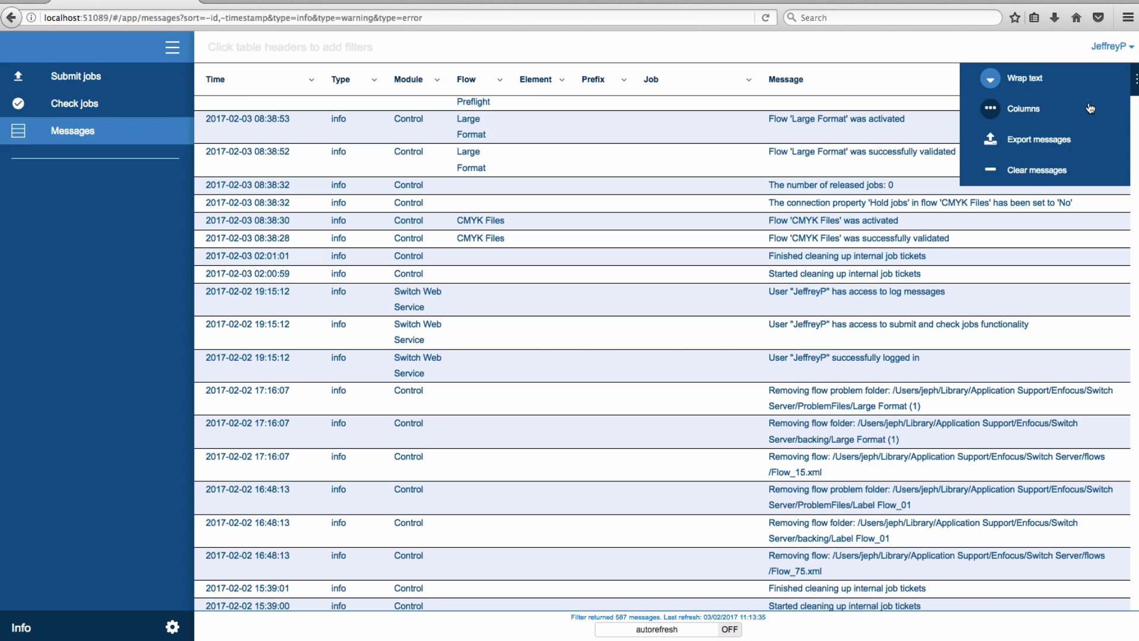
click(1050, 112)
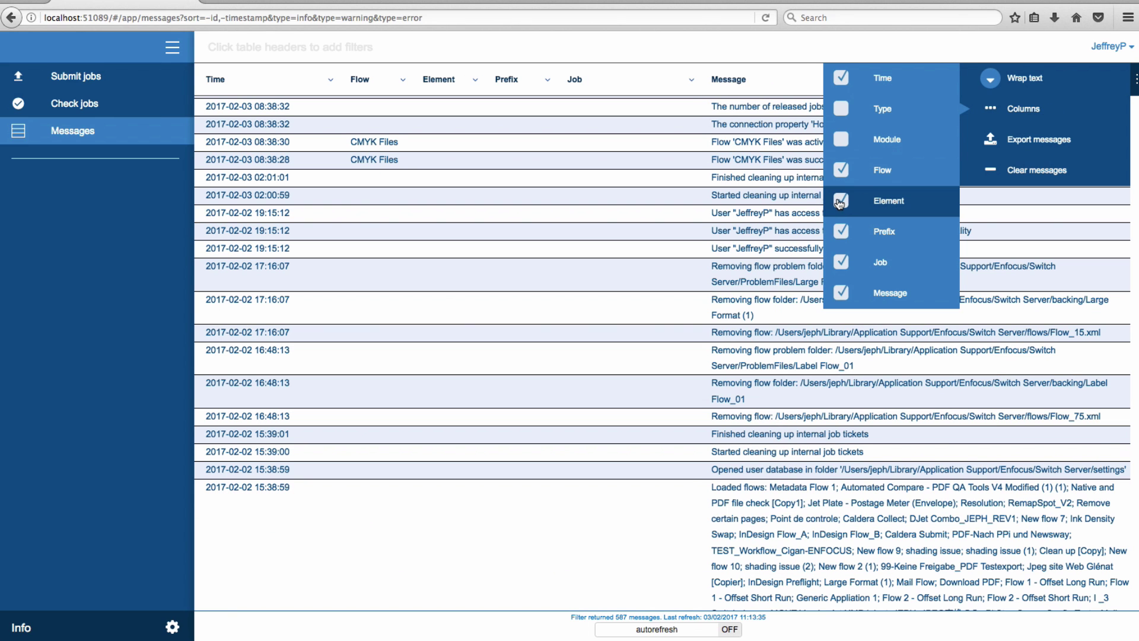
click(840, 201)
click(842, 262)
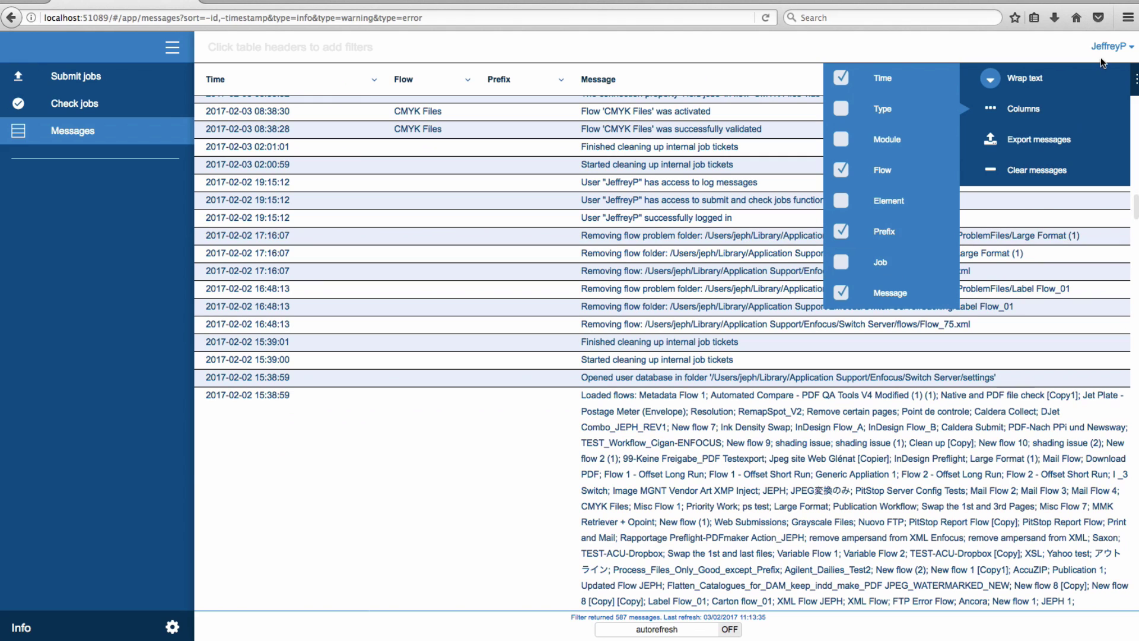
click(1108, 87)
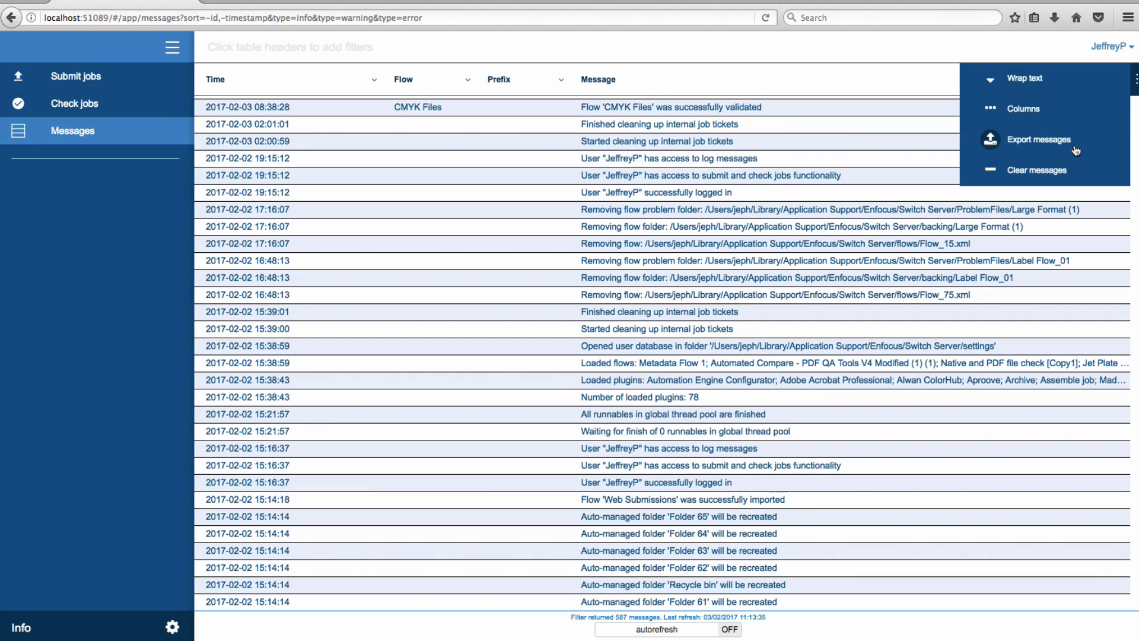
Step: Export the message log and save the exported file
click(1074, 143)
click(773, 372)
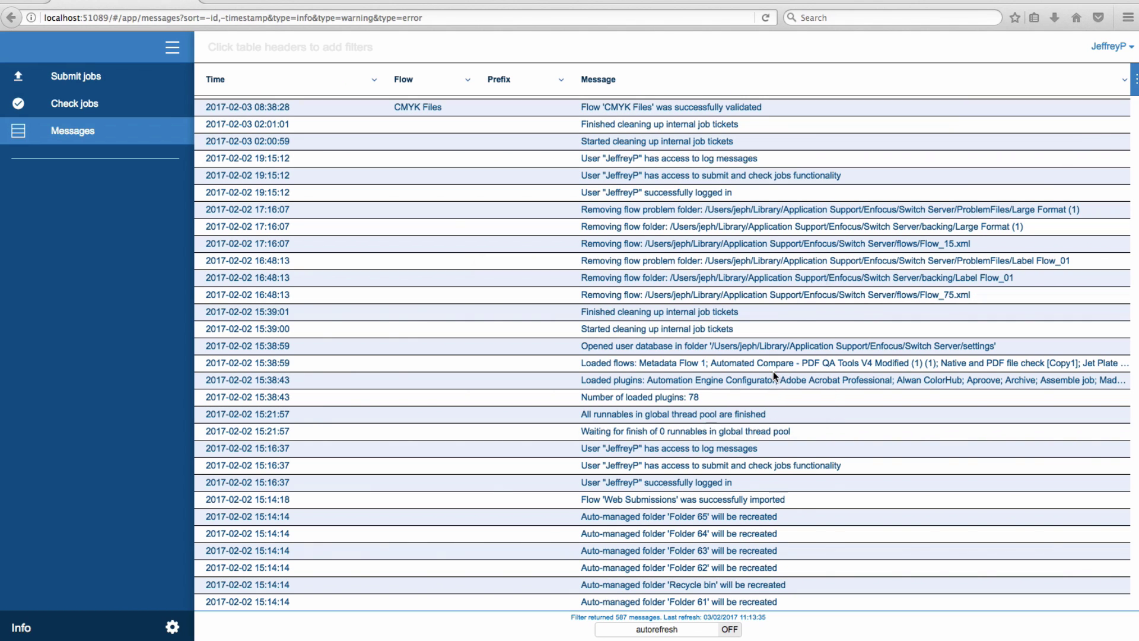
click(1135, 85)
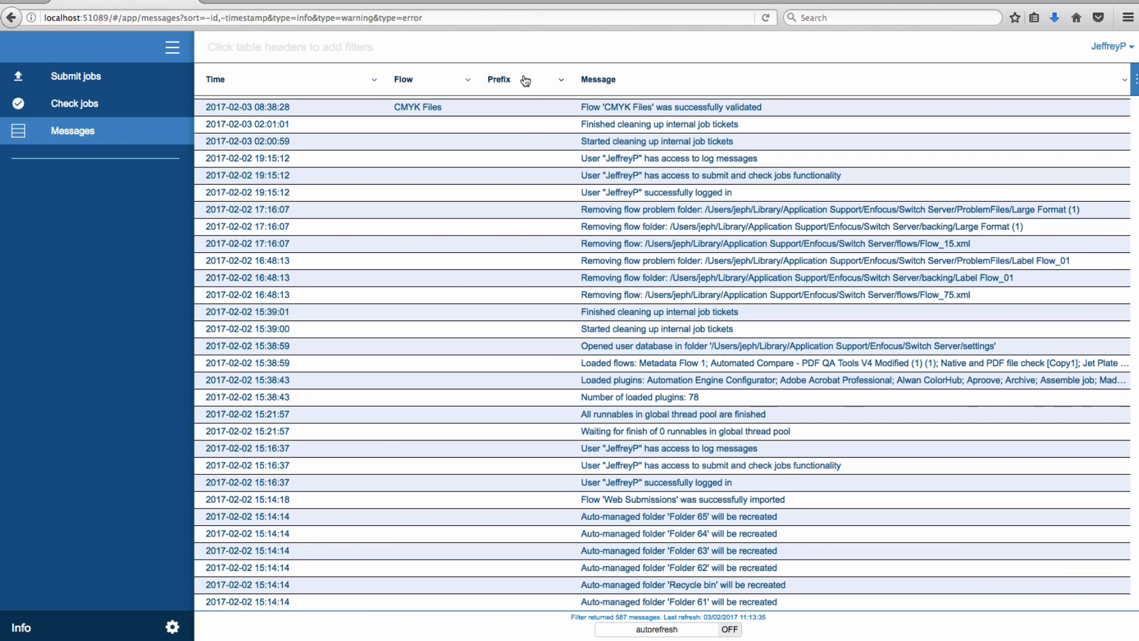
Step: Reorder the Messages columns to Message, Prefix, Flow, Time
drag(521, 81, 241, 95)
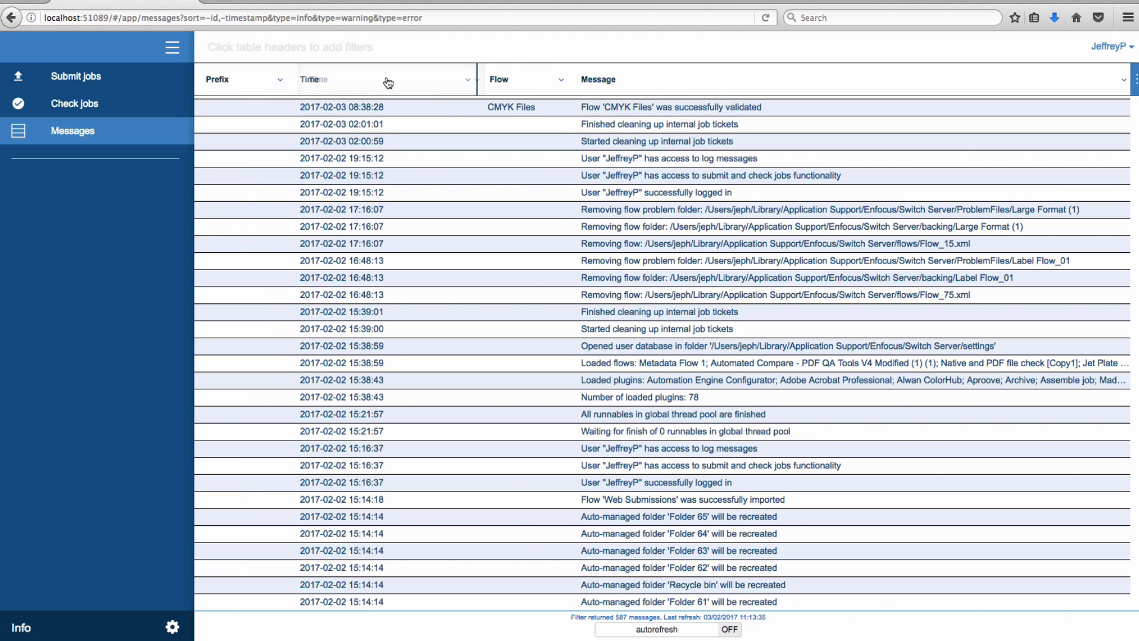
drag(386, 84, 773, 118)
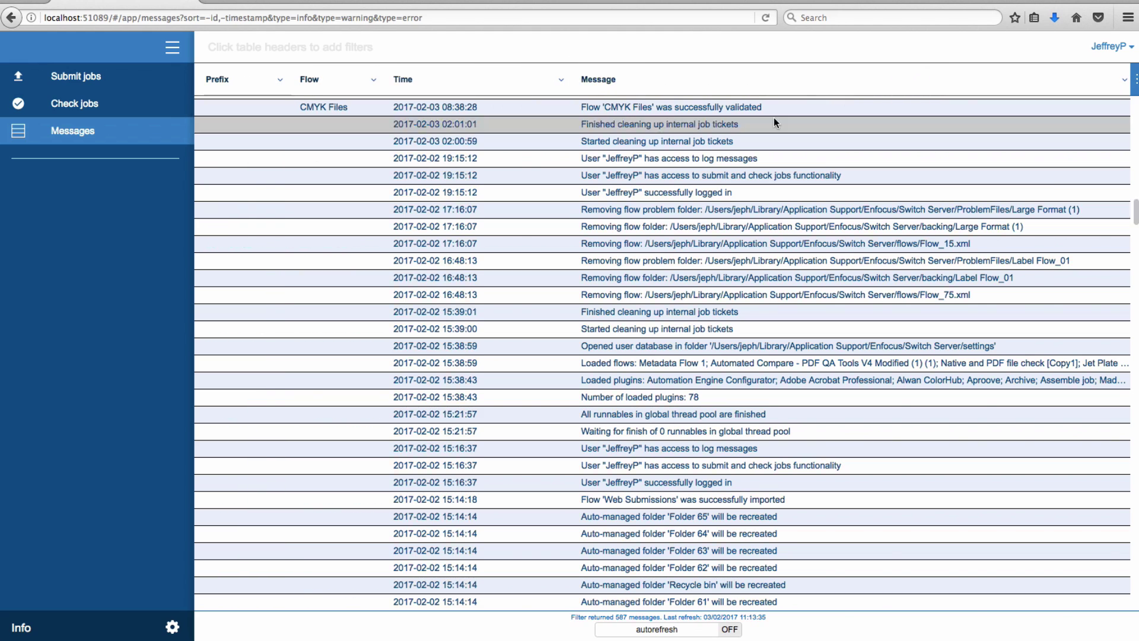
drag(599, 80, 268, 86)
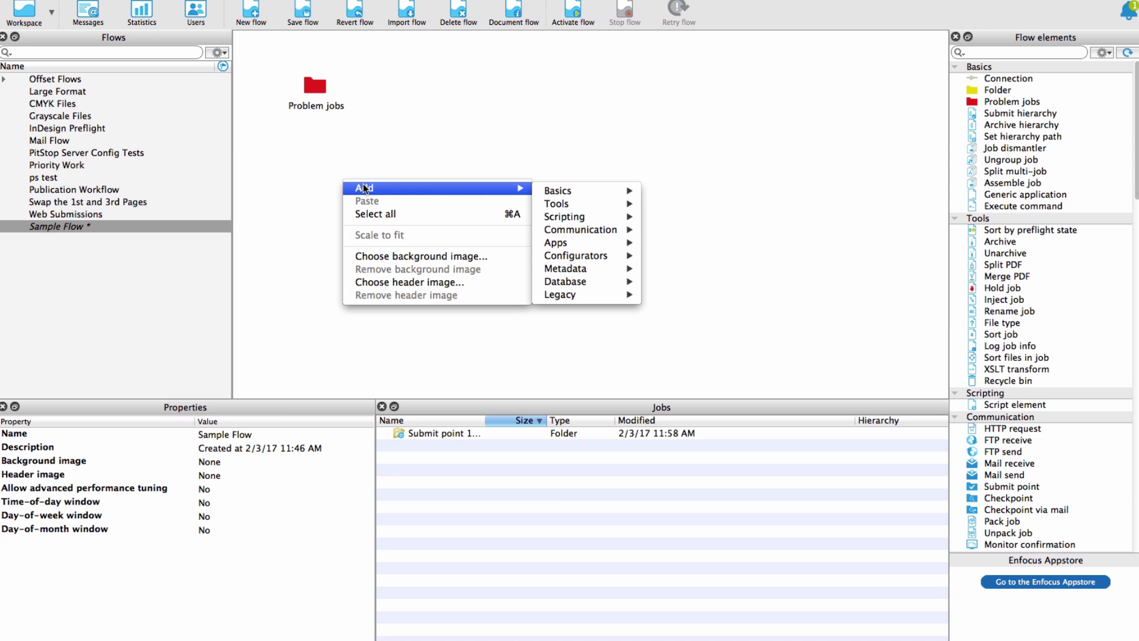
Step: Add a Submit point and a Folder to the flow and connect the submit point to Folder 3
mouse_move(607, 229)
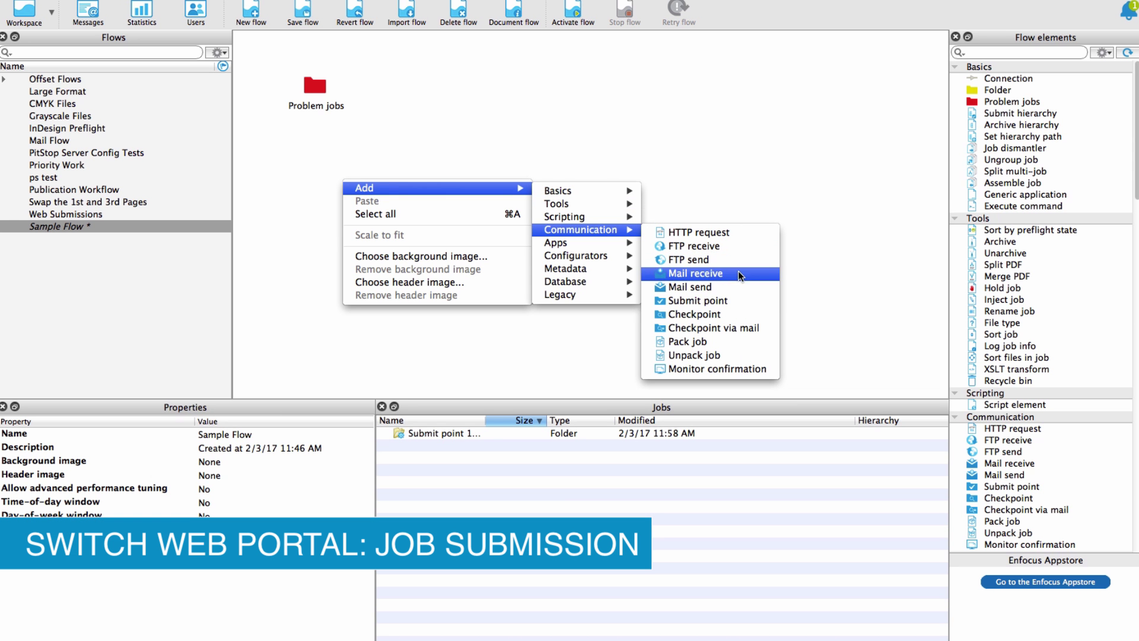
click(756, 299)
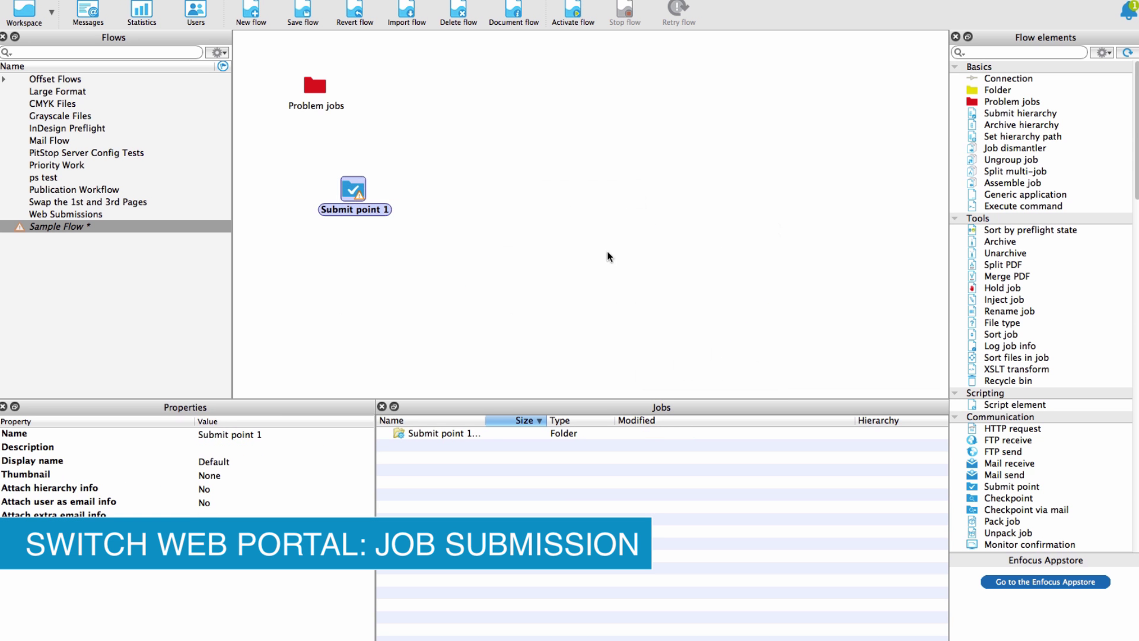
right_click(468, 190)
mouse_move(696, 196)
click(795, 196)
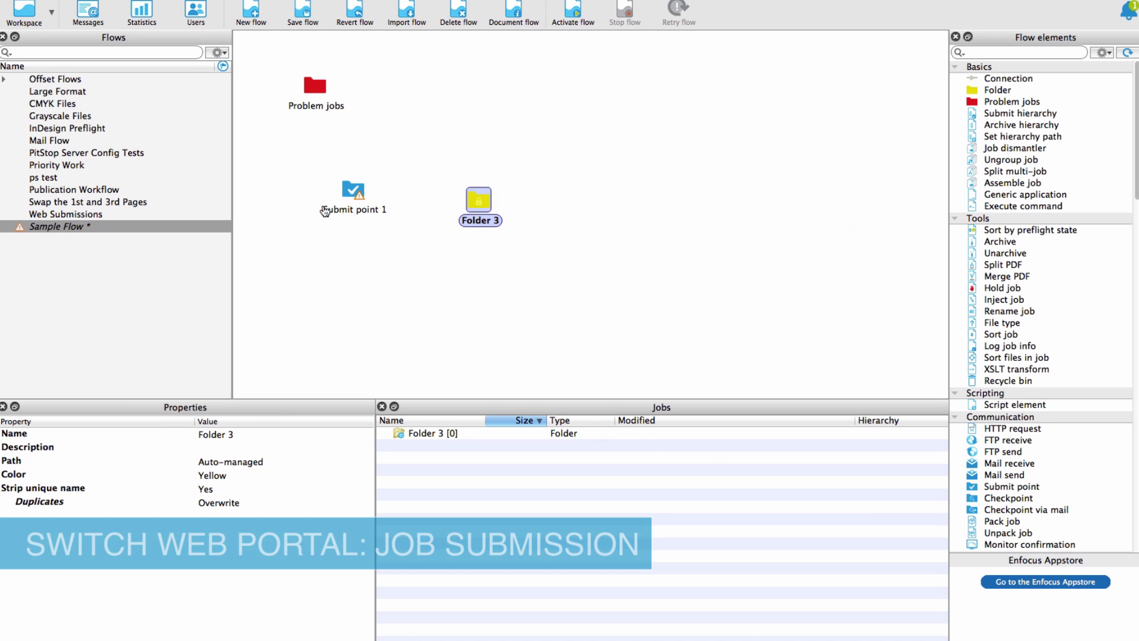
drag(325, 211, 475, 193)
Step: Rename the submit point to 'Switch Web Portal Sample Submit Point'
click(353, 190)
click(267, 434)
text(Switch Web Portal Sample Submit Point)
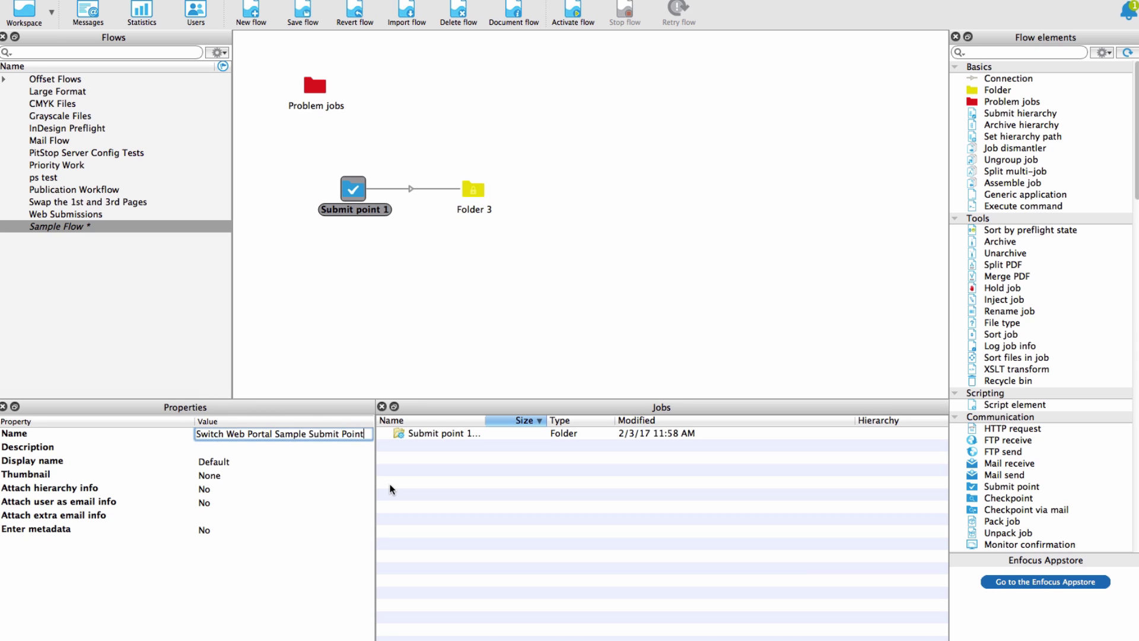
click(89, 476)
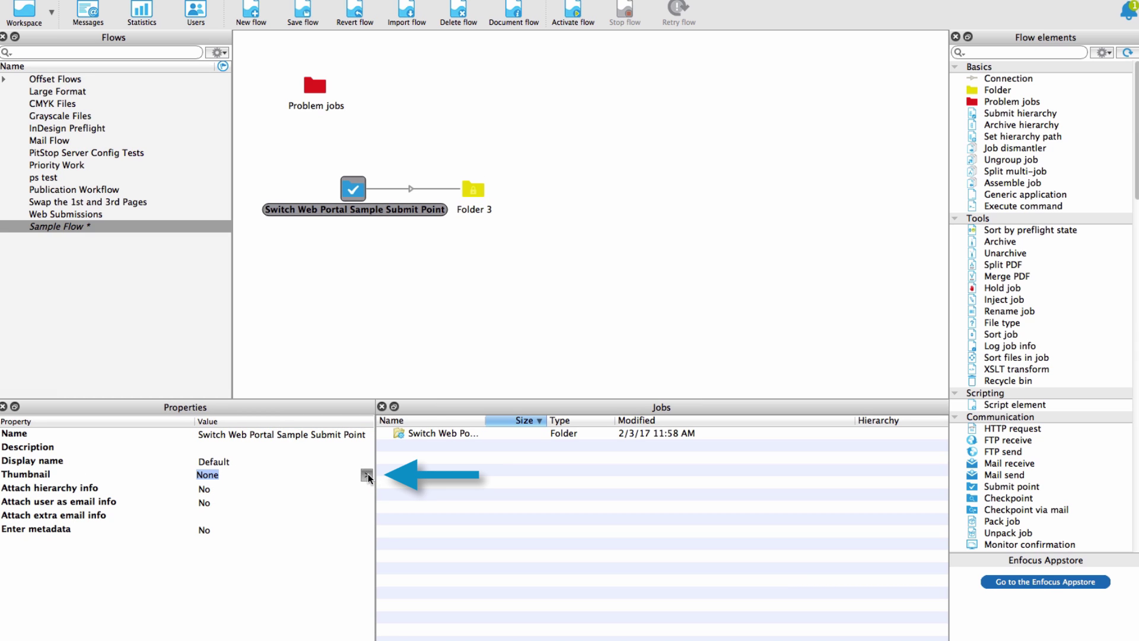
Step: Set the submit point's thumbnail to the file icons/sample.png
click(366, 474)
click(352, 502)
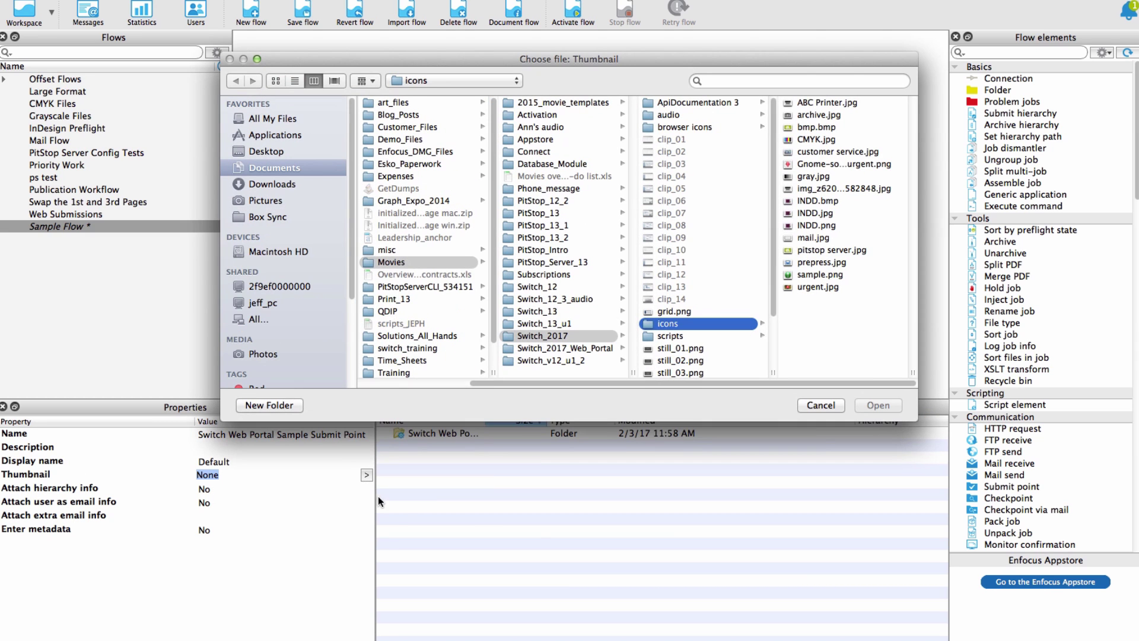
click(822, 273)
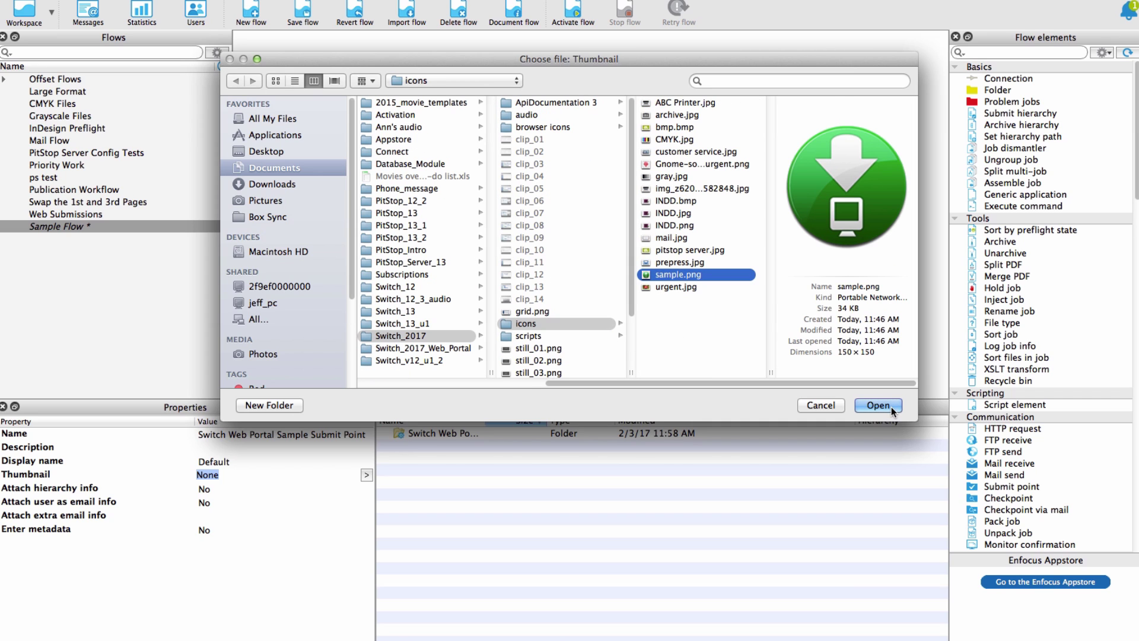
click(878, 405)
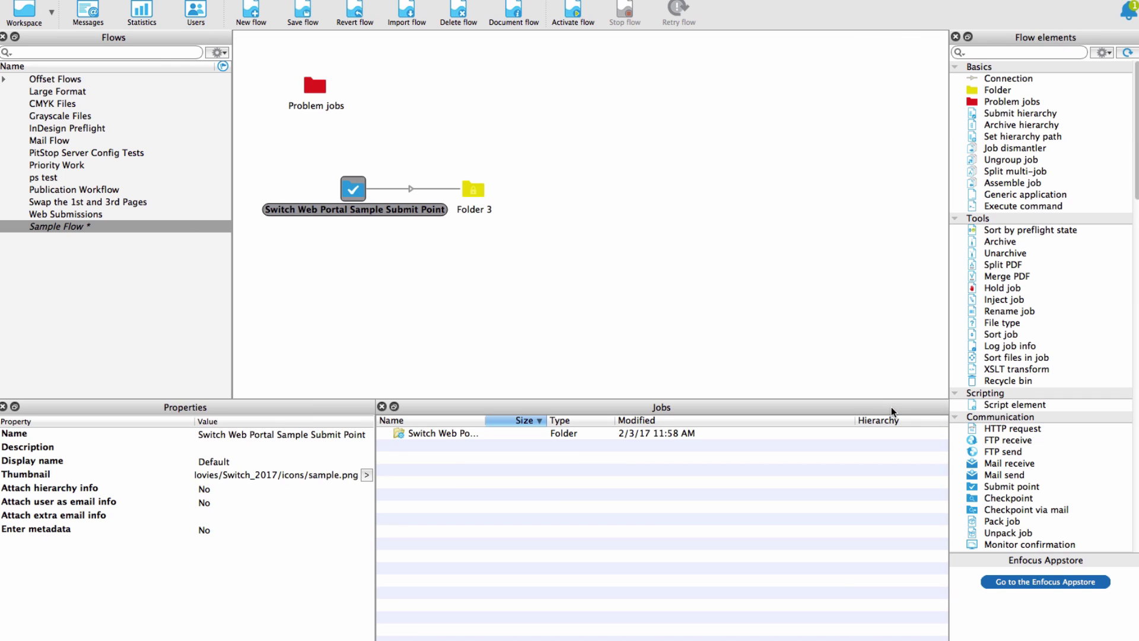
Step: Set Enter metadata to Yes and bring up the Metadata fields definition
click(215, 527)
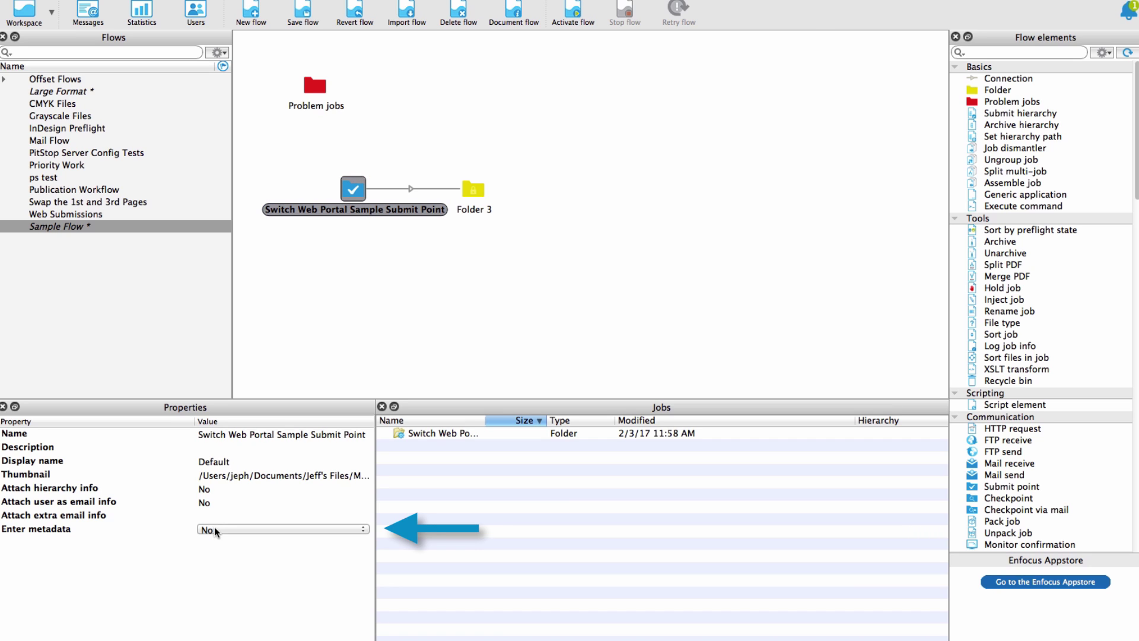
click(215, 527)
click(225, 521)
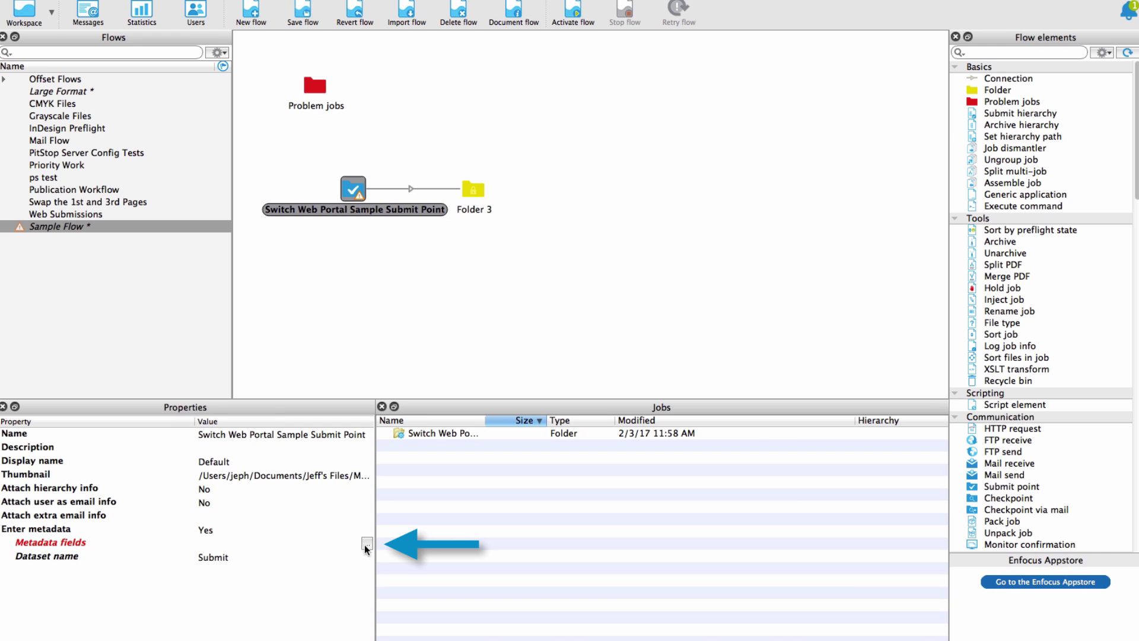
click(366, 544)
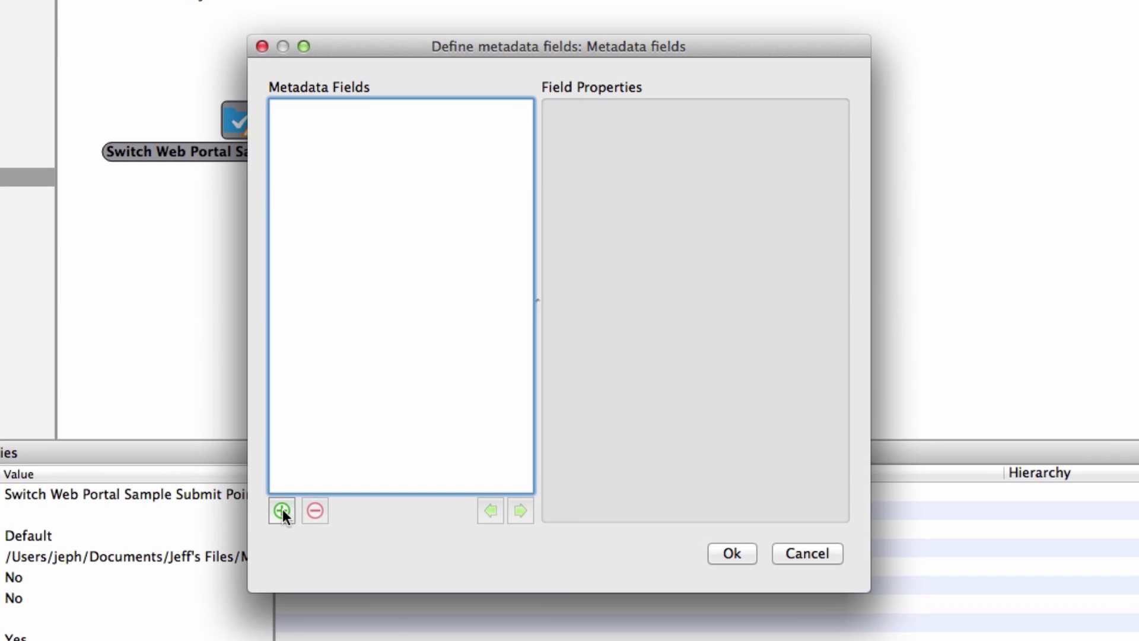
Step: Create a required single-line text field labelled 'Customer Name', then add a second metadata field
click(283, 509)
click(818, 187)
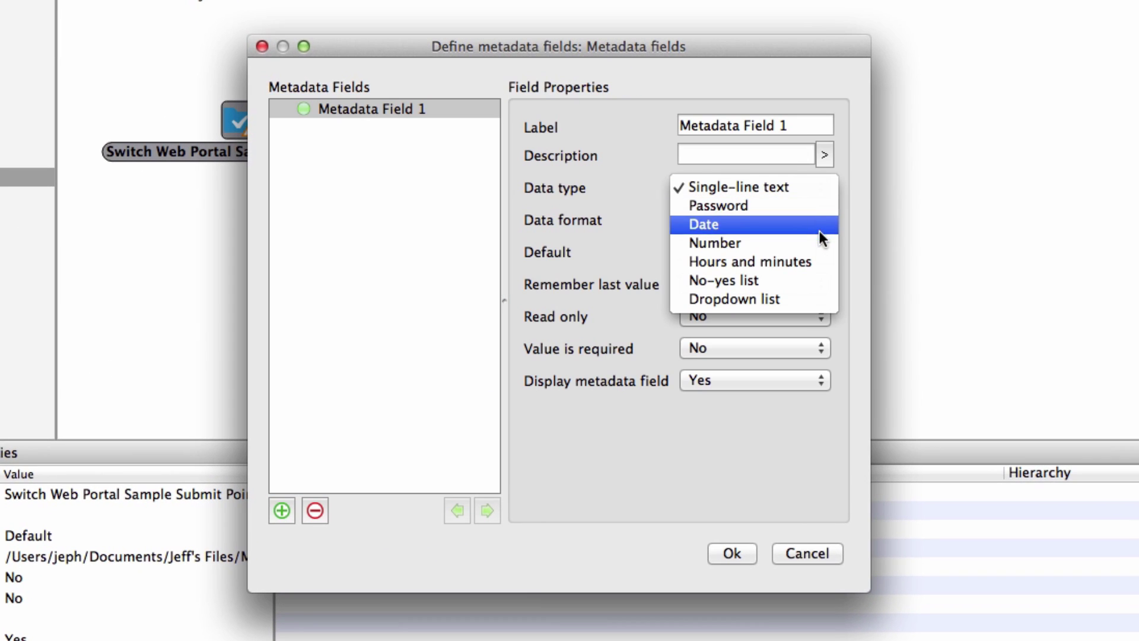
click(841, 354)
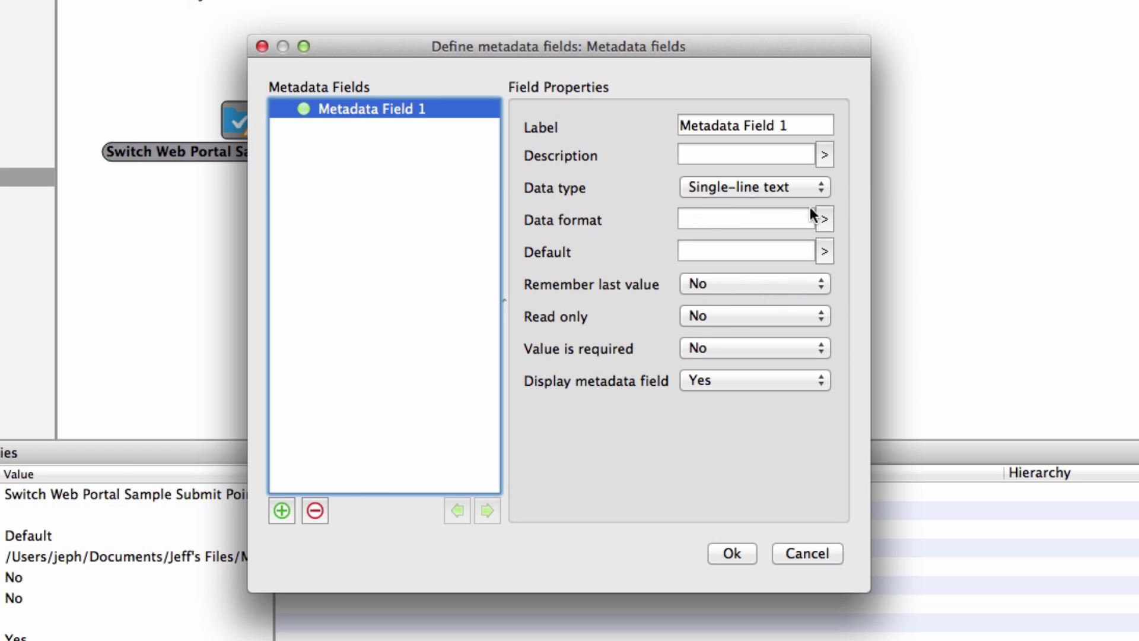
triple_click(804, 124)
text(Customer Name)
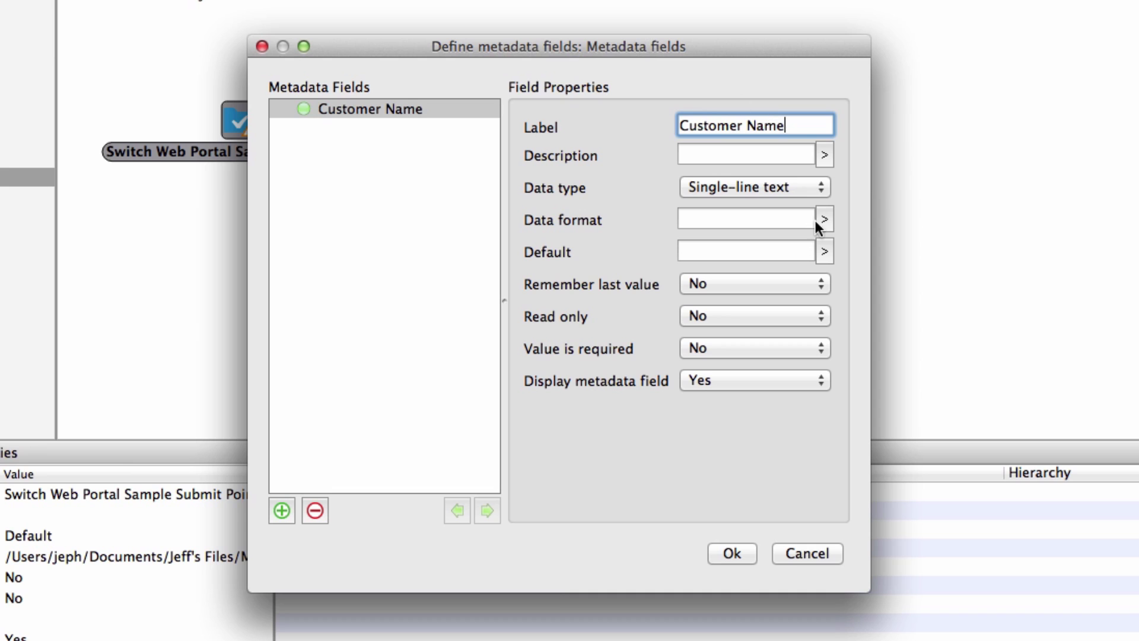
click(818, 189)
click(816, 184)
click(811, 350)
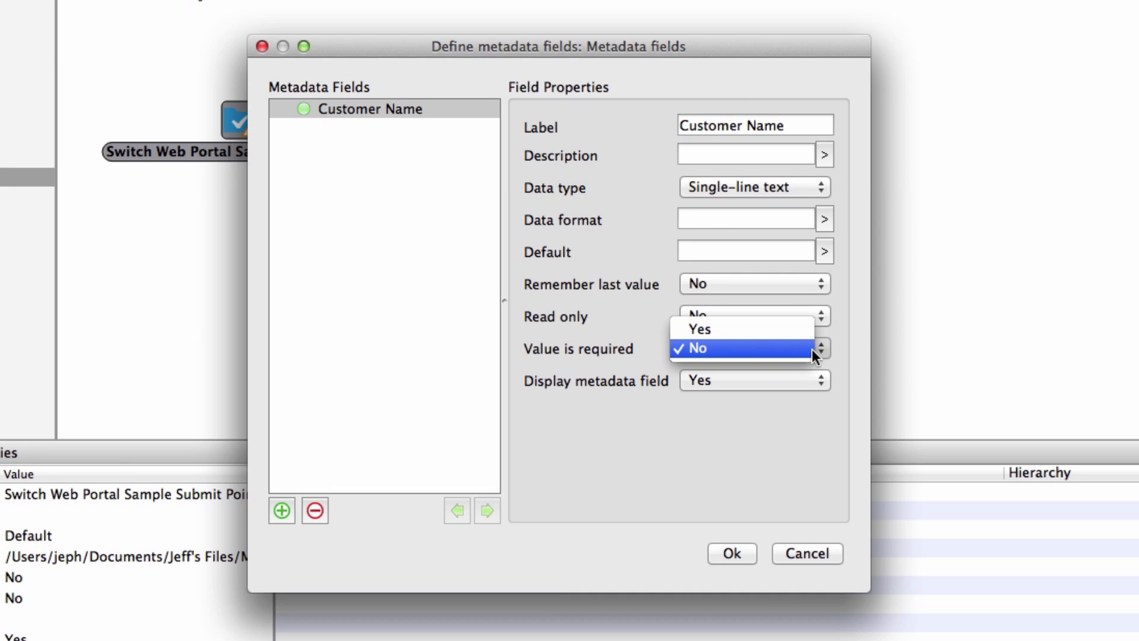
click(809, 332)
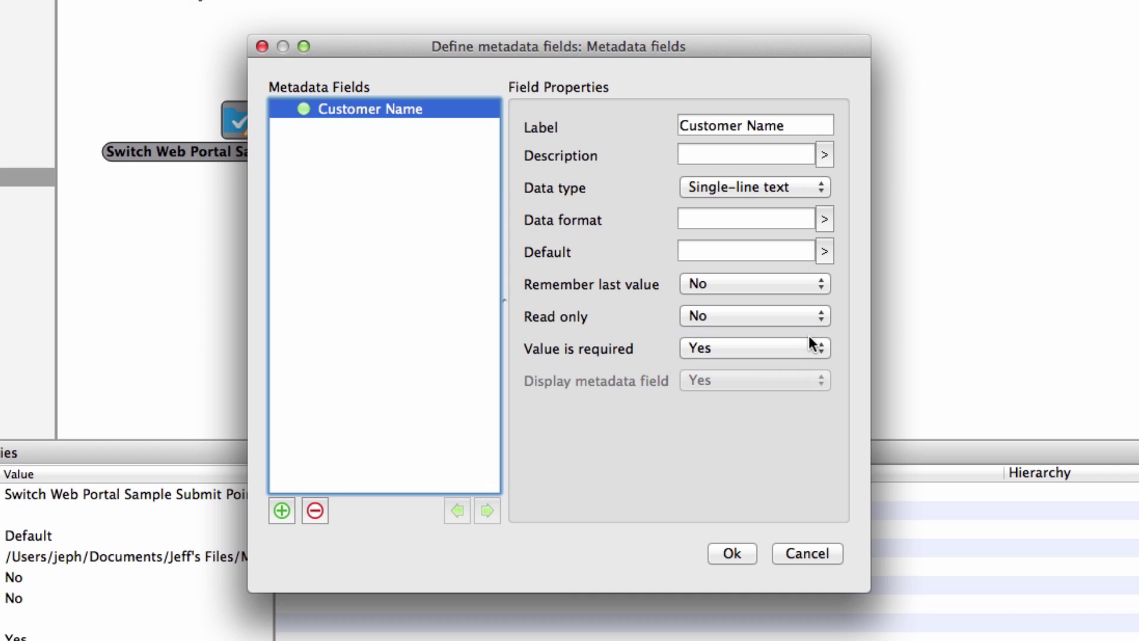
click(281, 510)
Step: Rename the new field to 'Application' and make it a dropdown list
click(804, 125)
triple_click(805, 125)
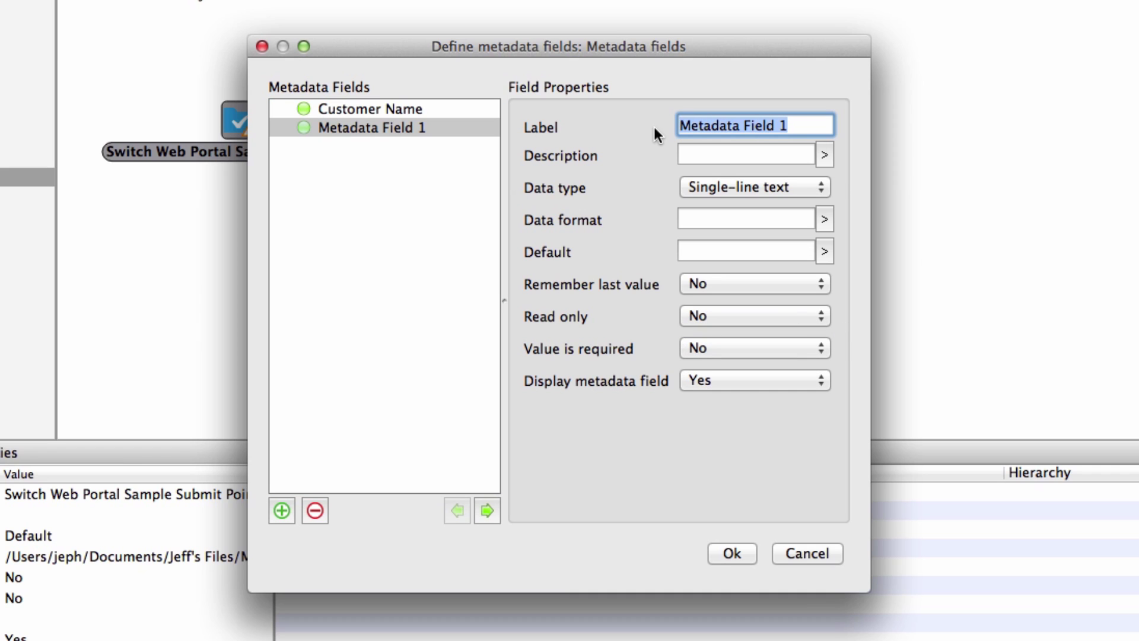
text(Application)
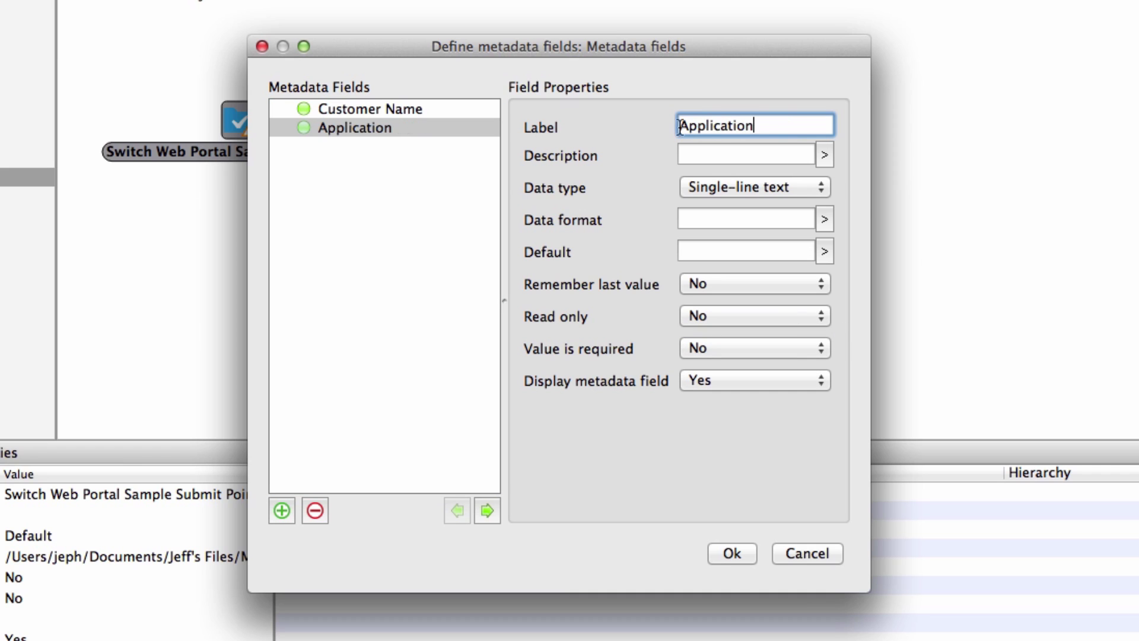
click(803, 188)
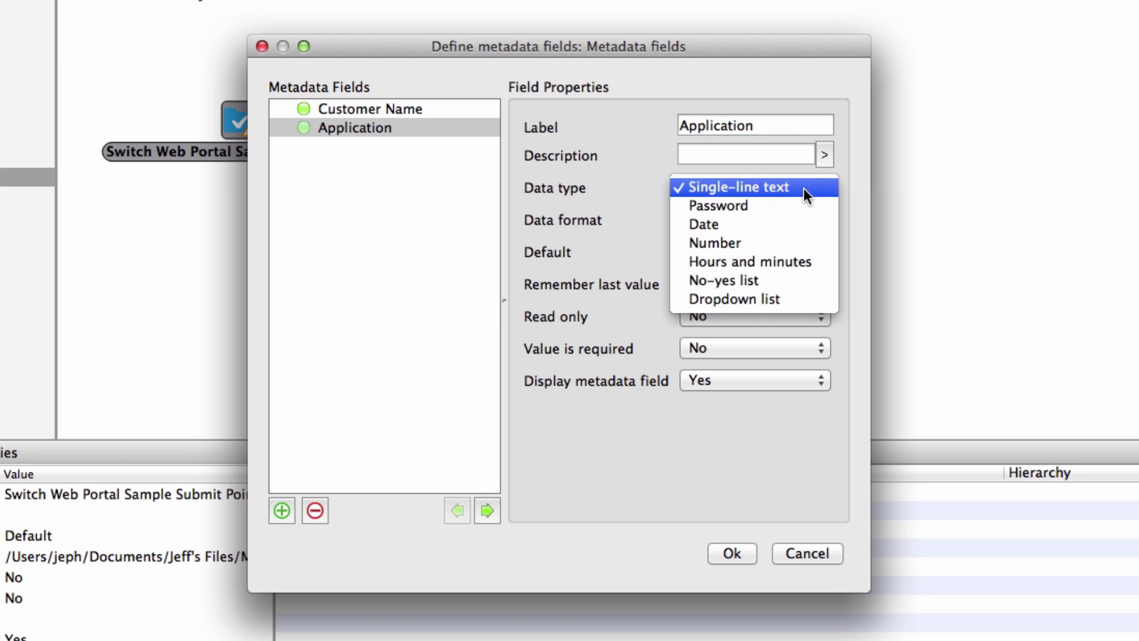
click(813, 299)
Step: Enter the Application values Inside (water), Outside (latex), Outside (ecosolvent), Car lettering (ecosolvent)
click(824, 218)
click(611, 217)
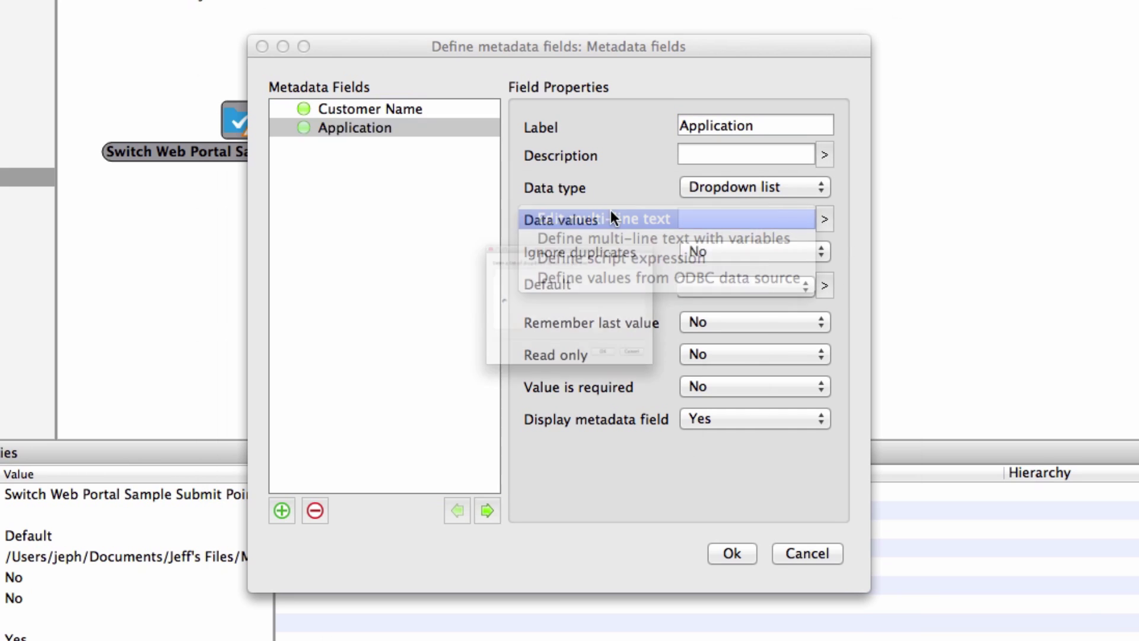
text(Inside (water)
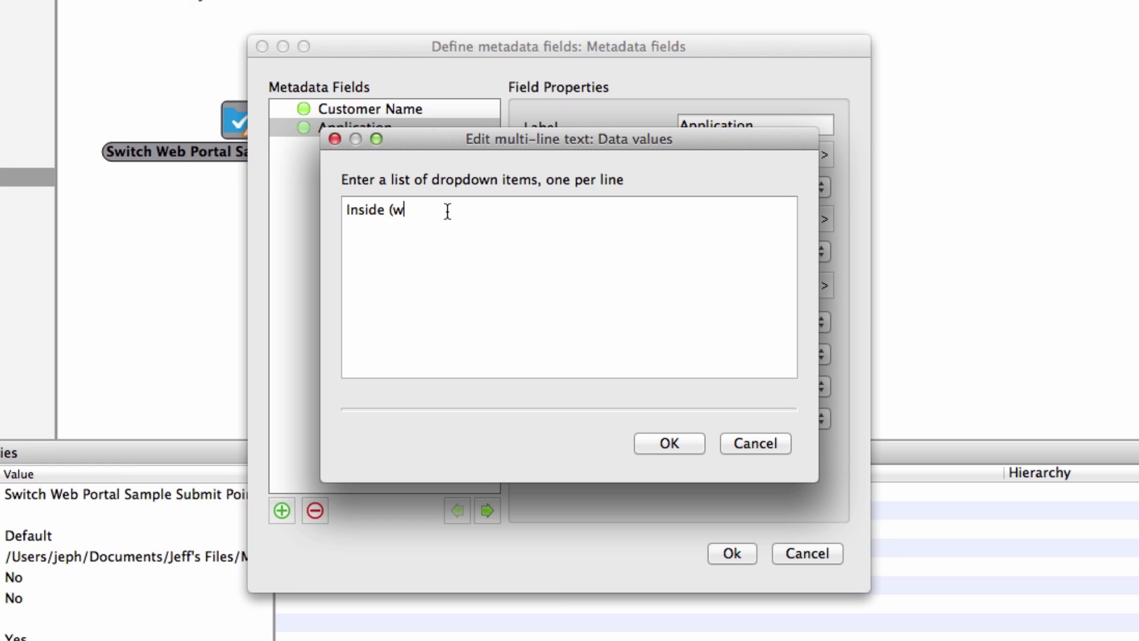
text())
key(Return)
text(Outside)
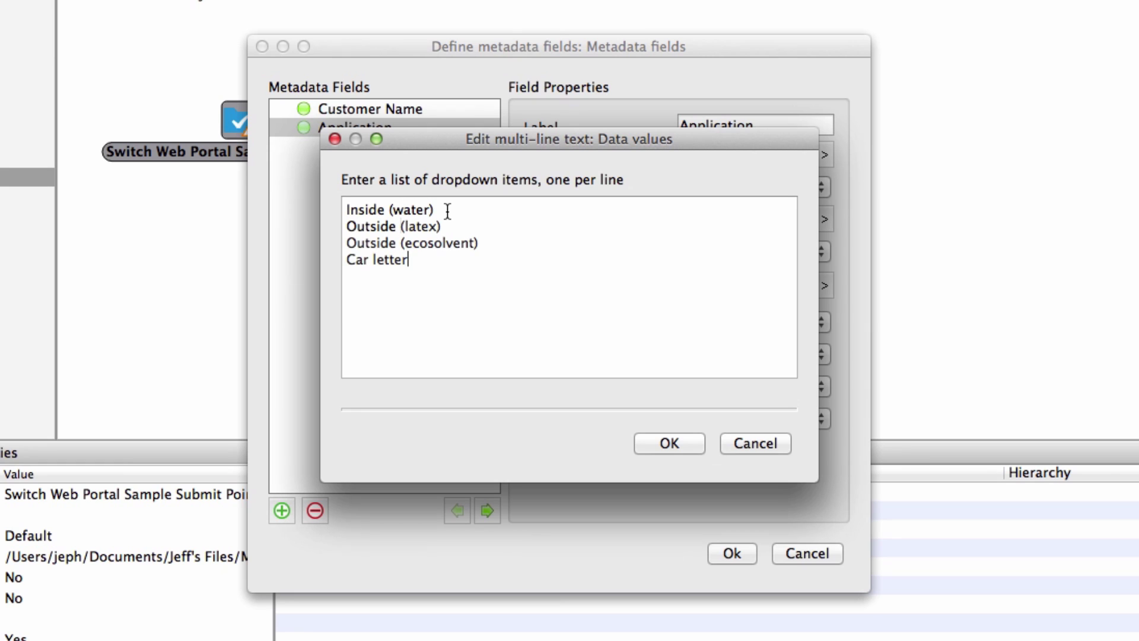
text(ing (ecosolven)
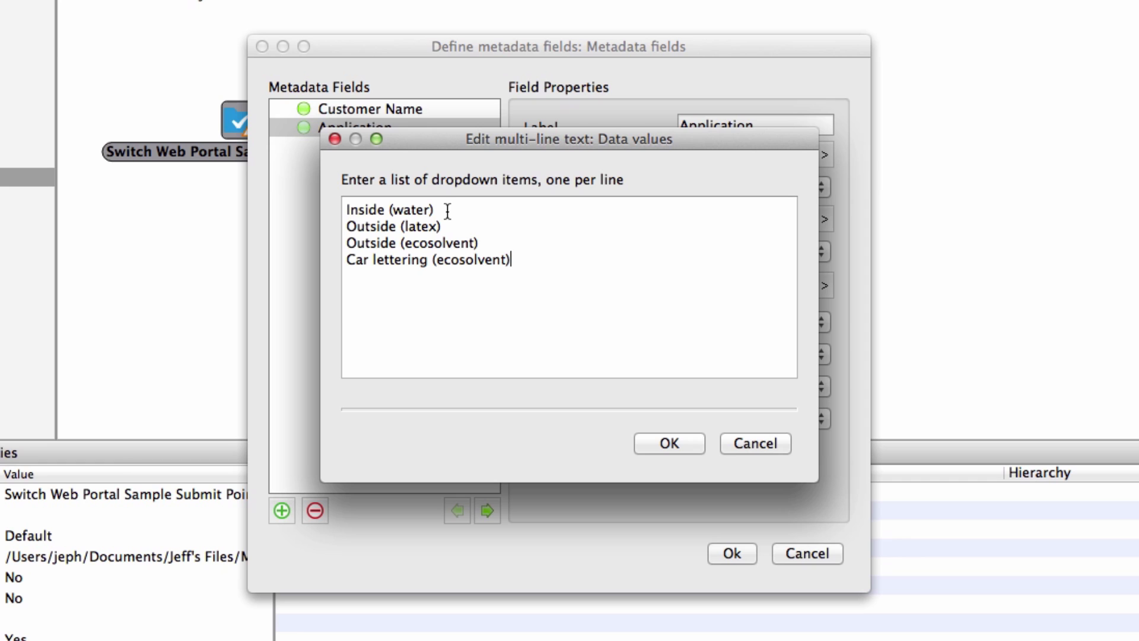
text(t))
click(691, 442)
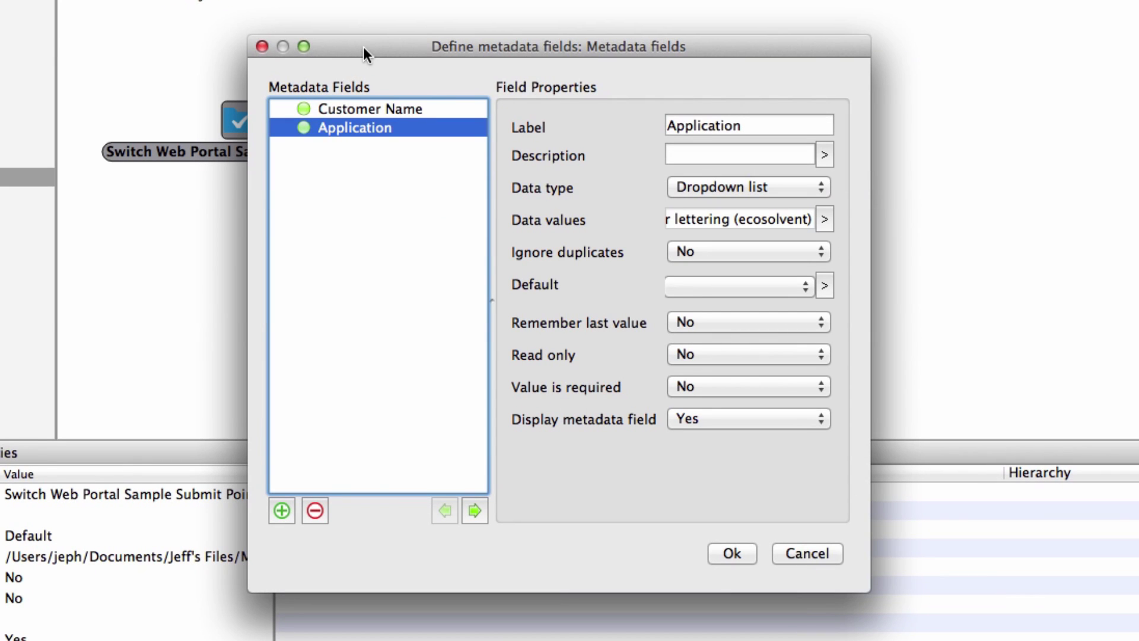
Step: Add a 'Material' field nested under Application, shown only for Inside (water)
click(282, 512)
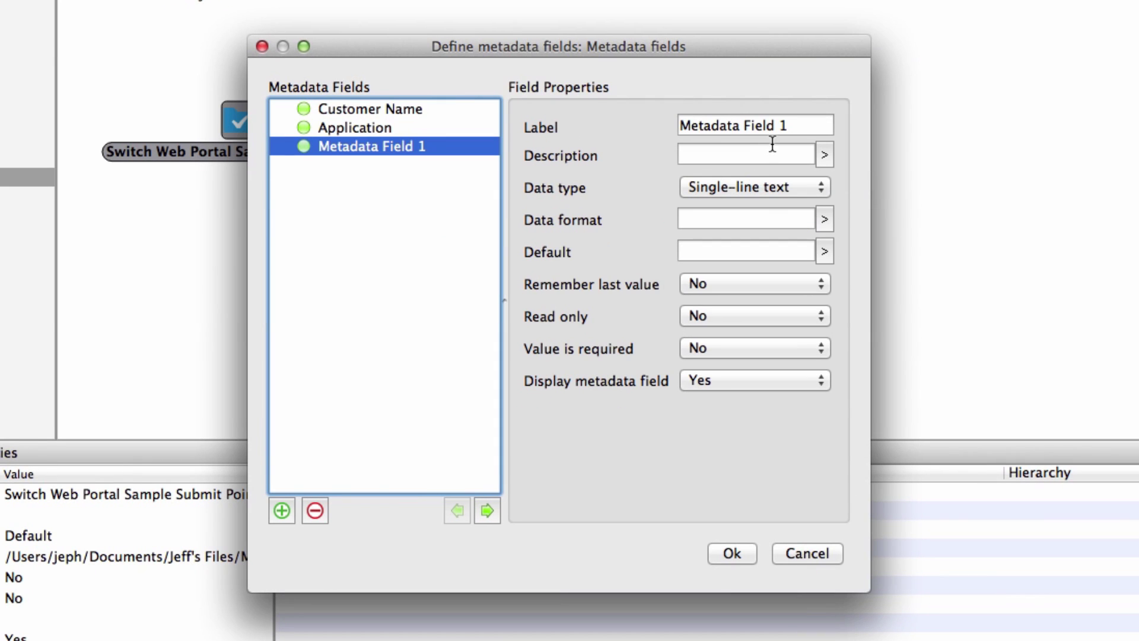
triple_click(791, 126)
text(Ma)
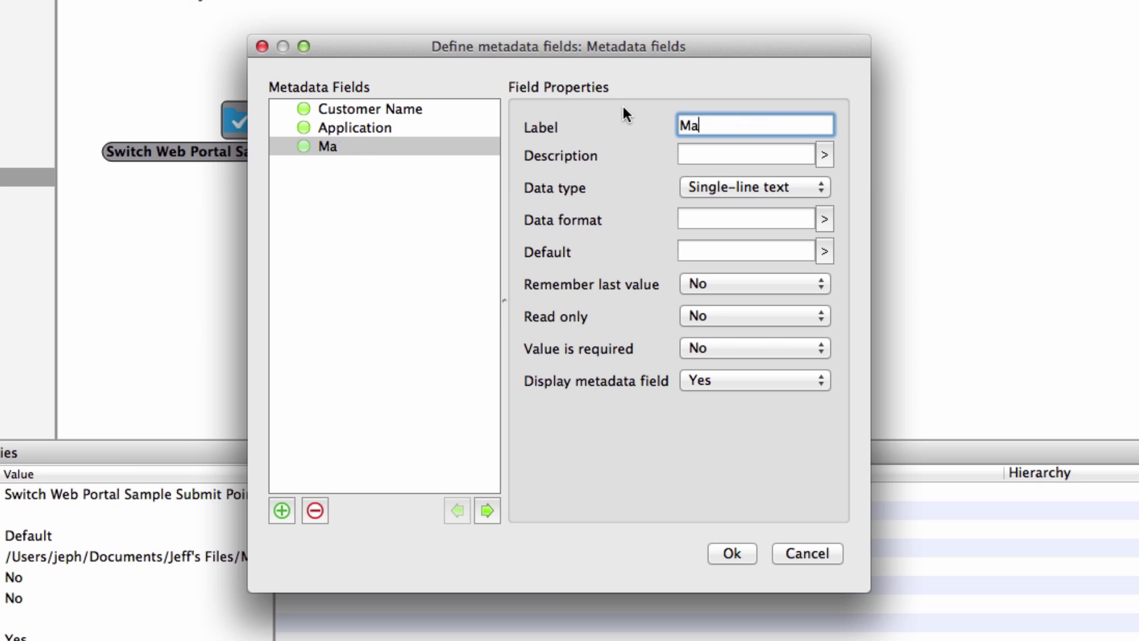
text(terial)
click(487, 511)
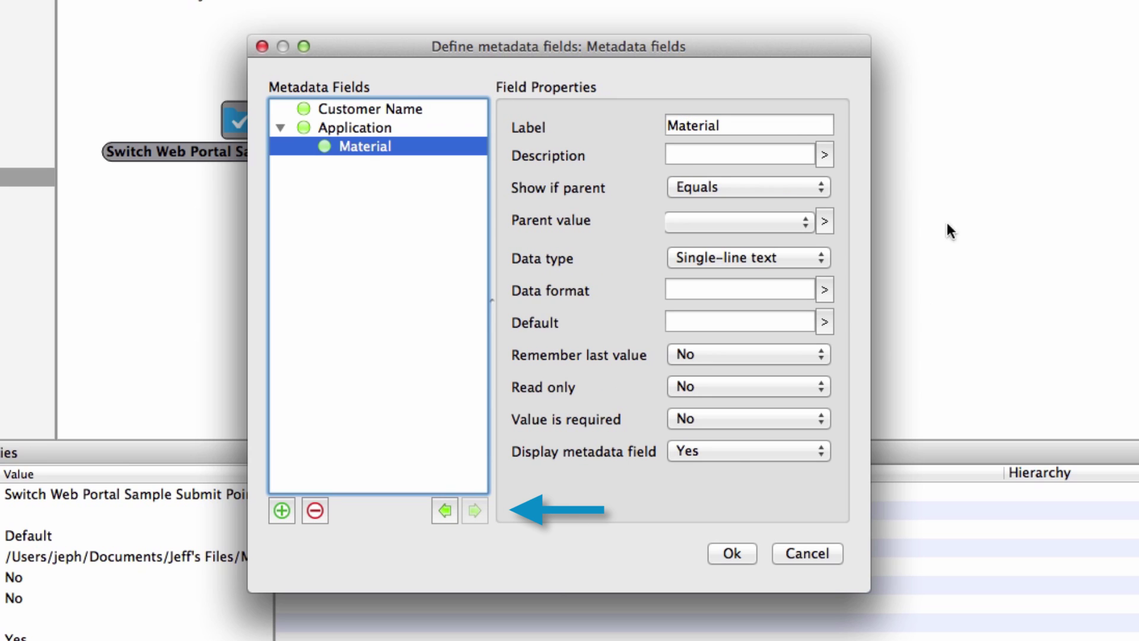
click(802, 223)
click(797, 222)
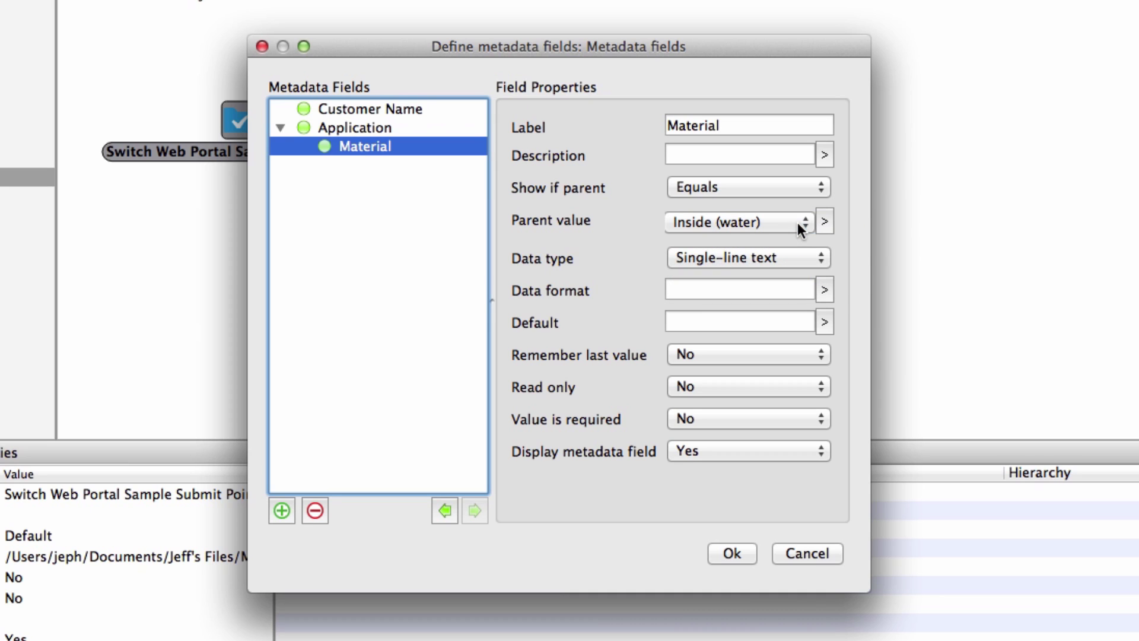
Step: Make Material a dropdown list with multi-line values, then add another metadata field
click(818, 256)
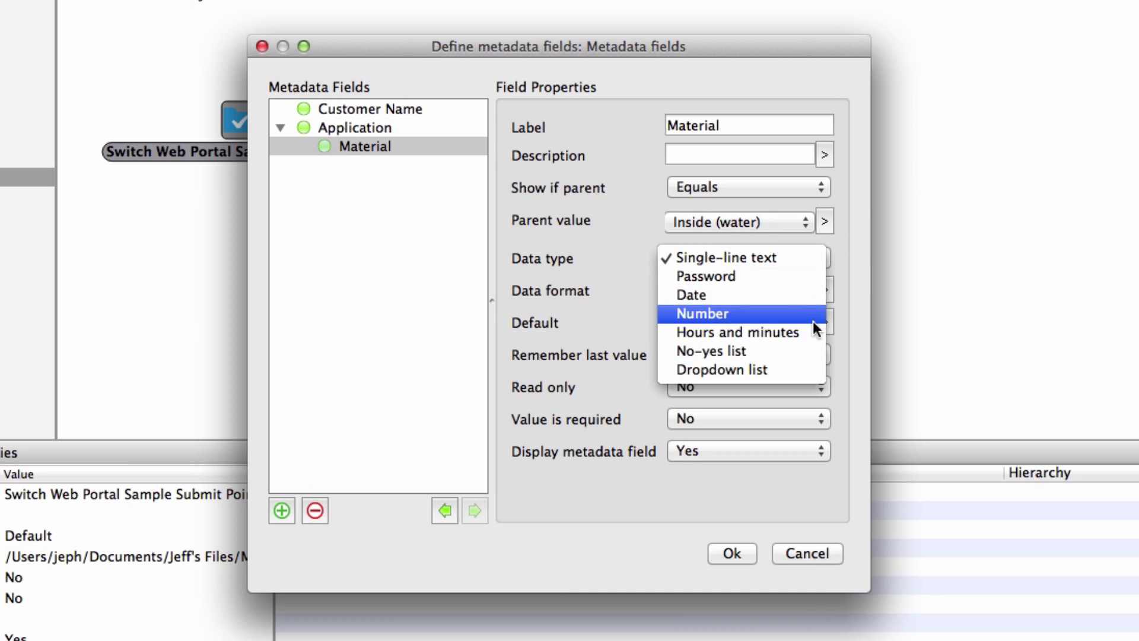
click(799, 368)
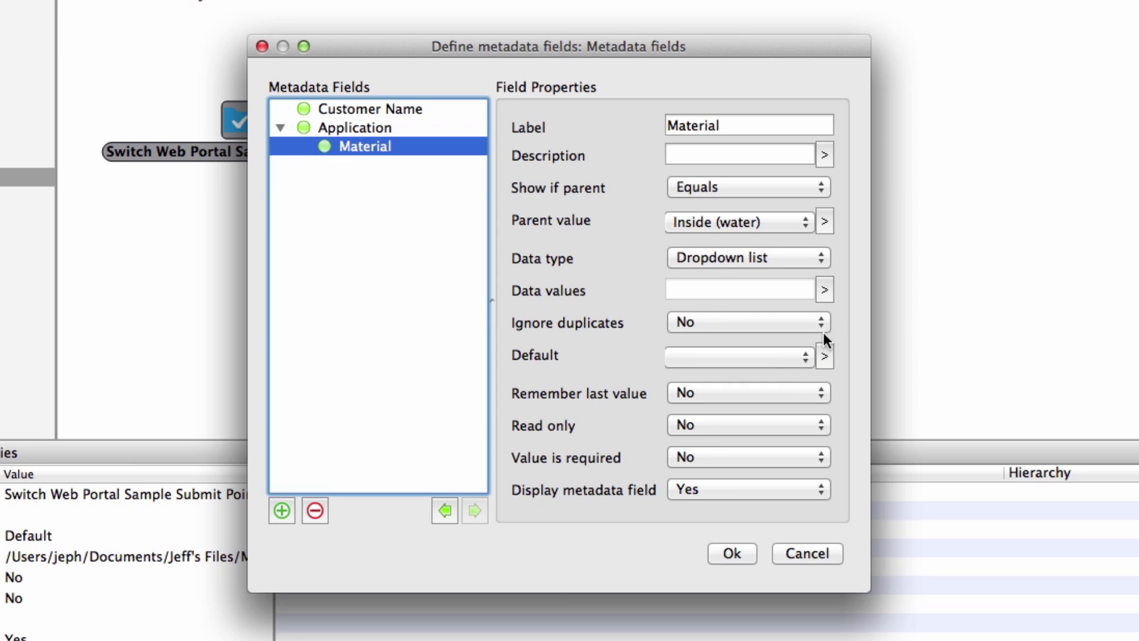
click(824, 290)
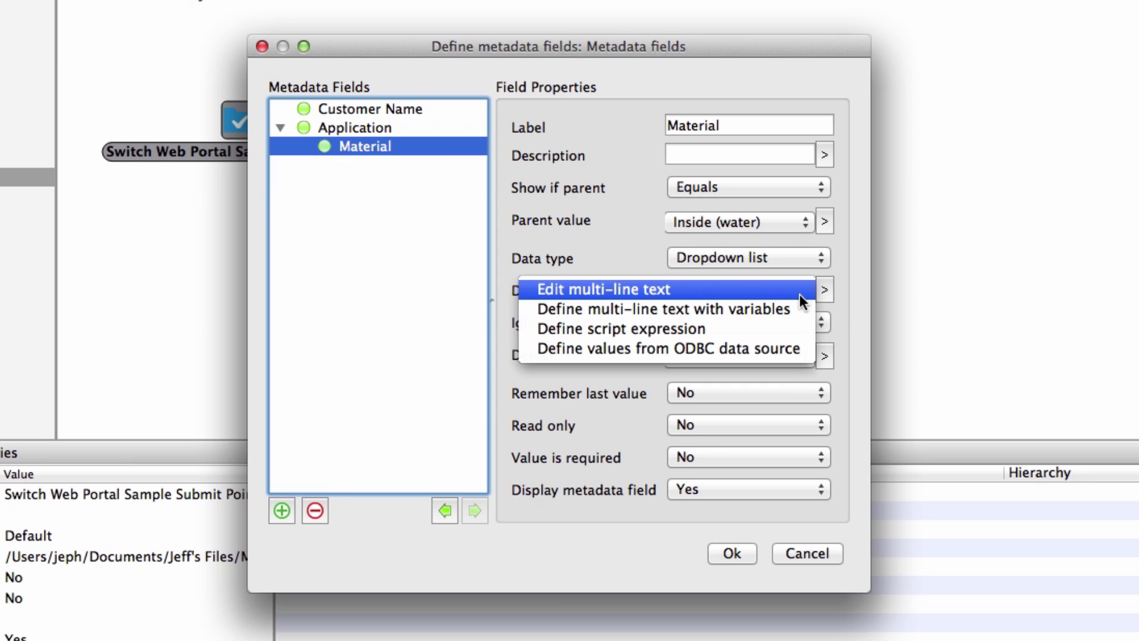
click(799, 294)
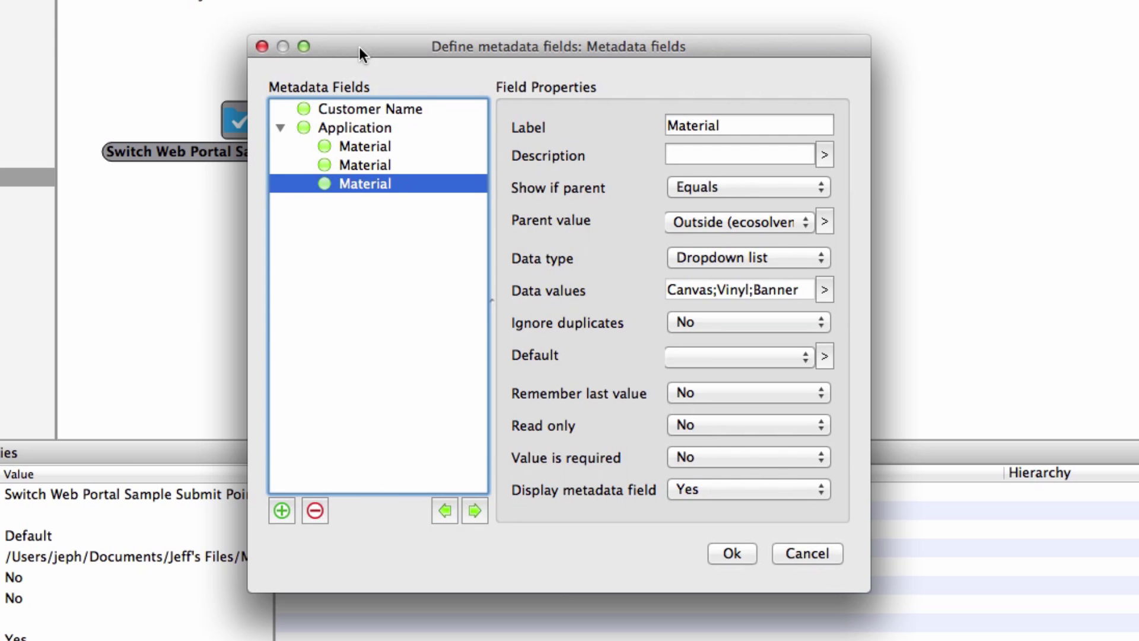
click(283, 509)
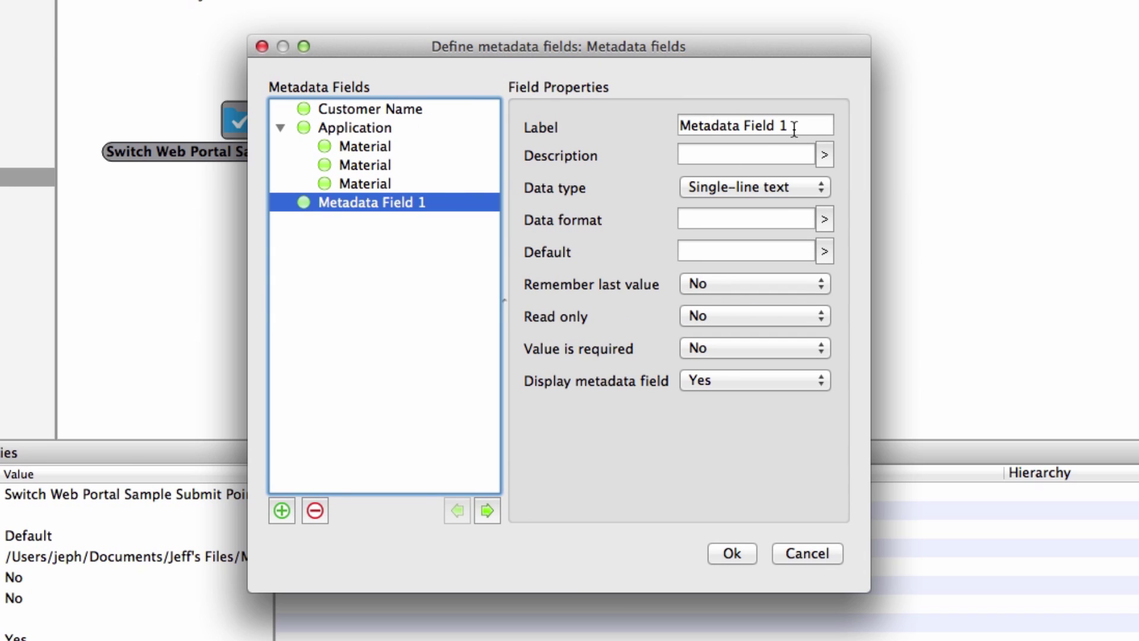
Step: Name the new field 'Grommets' and move it under the second Material field
drag(788, 125, 629, 122)
text(Grommets)
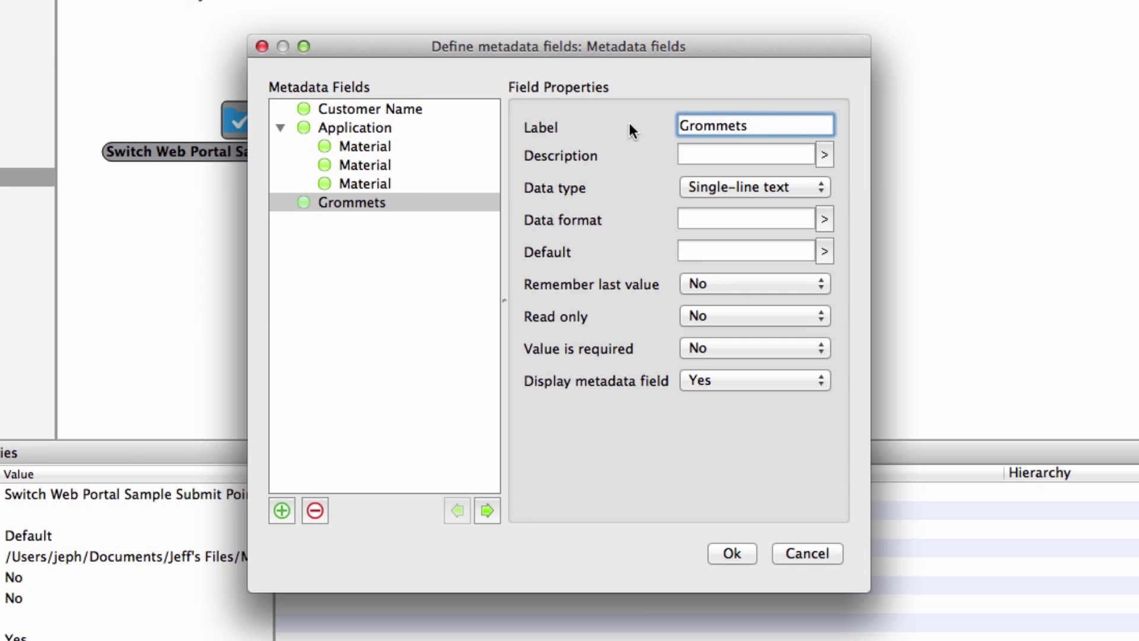
key(Tab)
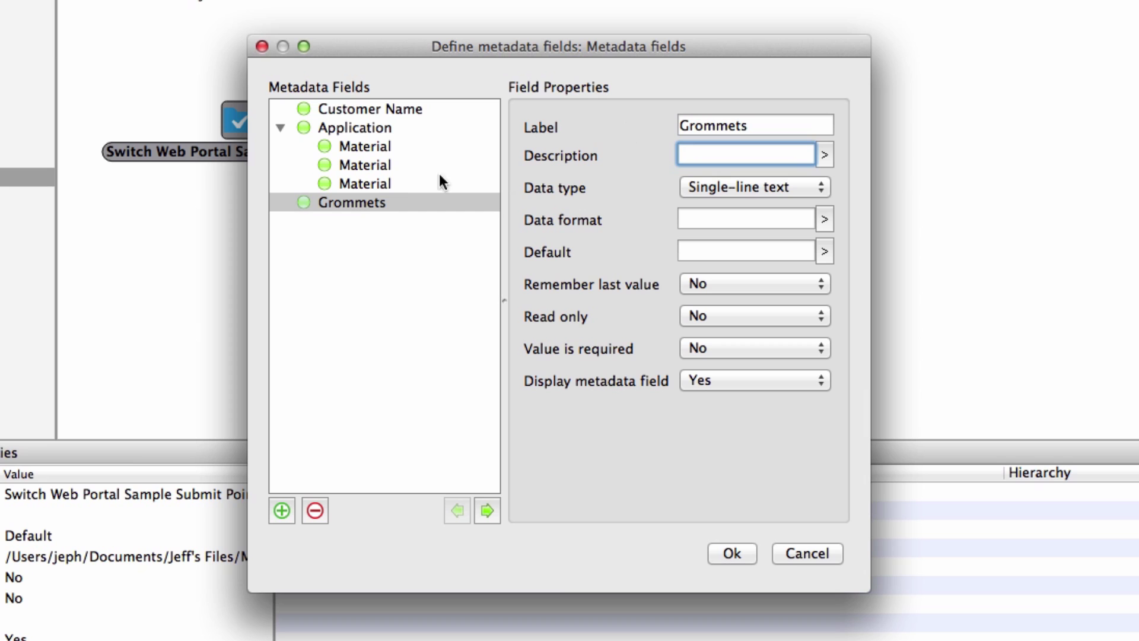
drag(326, 201, 382, 167)
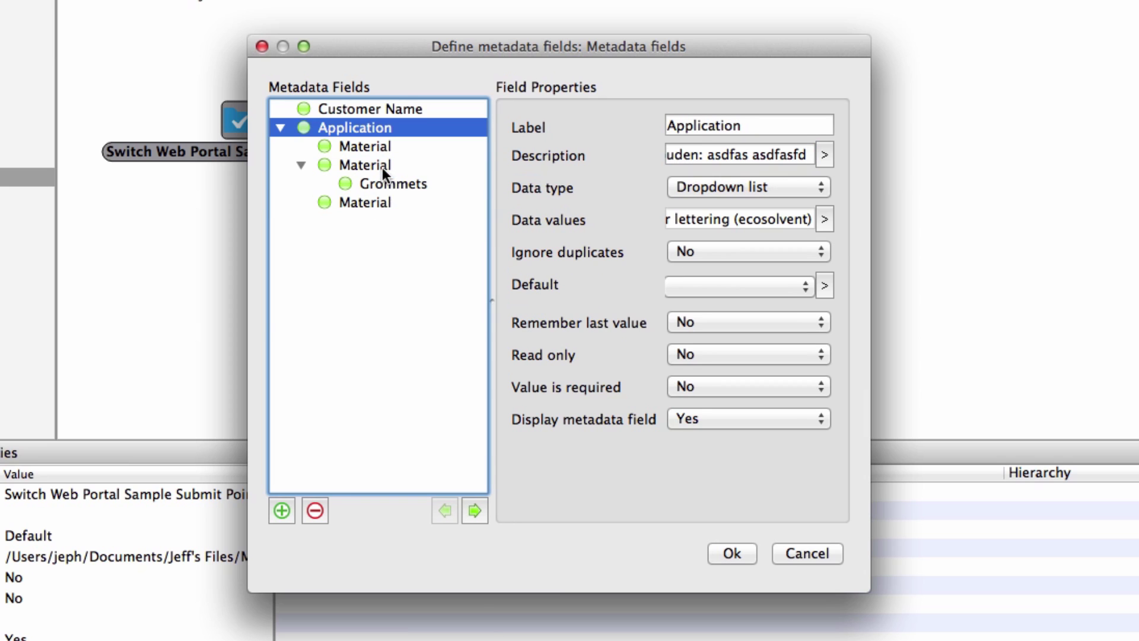
Step: Set Grommets' parent value to Banner and its data type to No-yes list
click(407, 185)
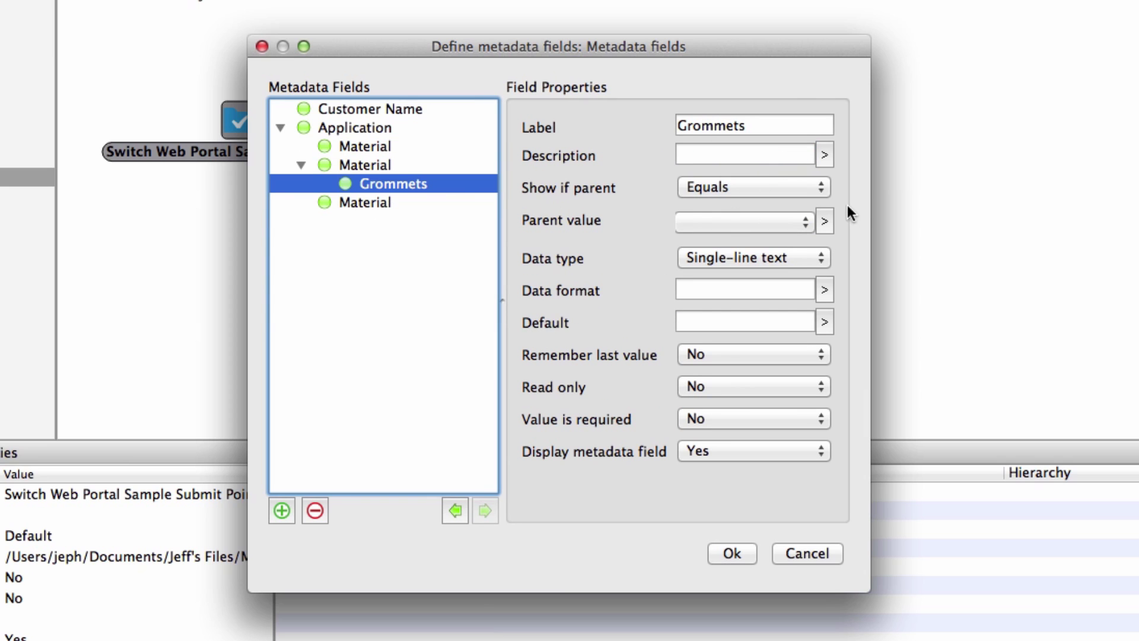
click(804, 222)
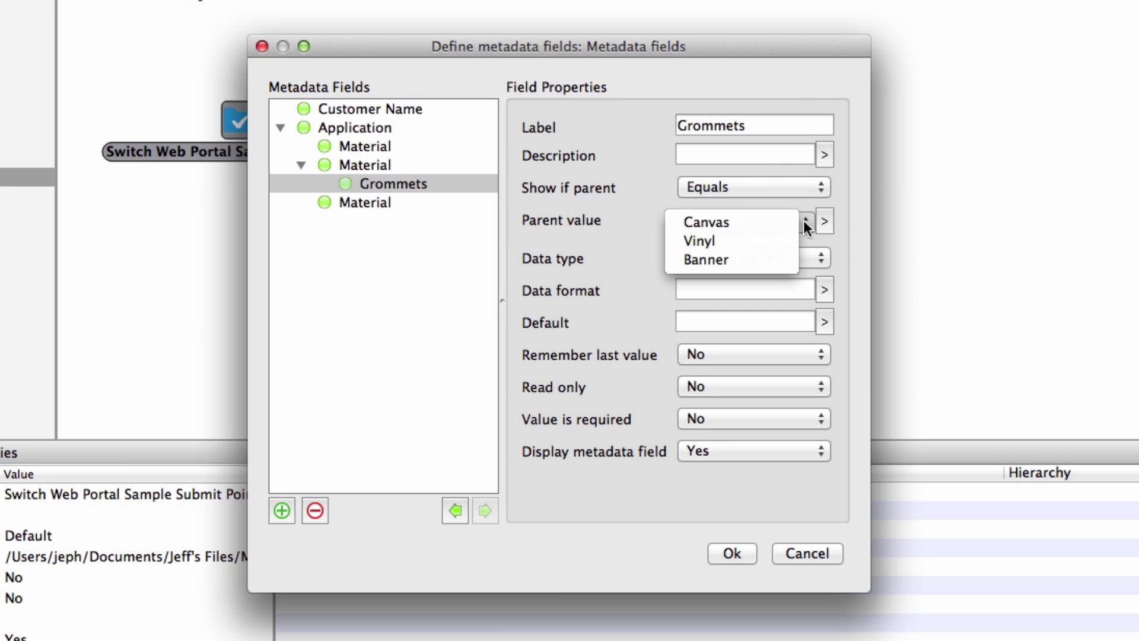
click(756, 259)
click(810, 259)
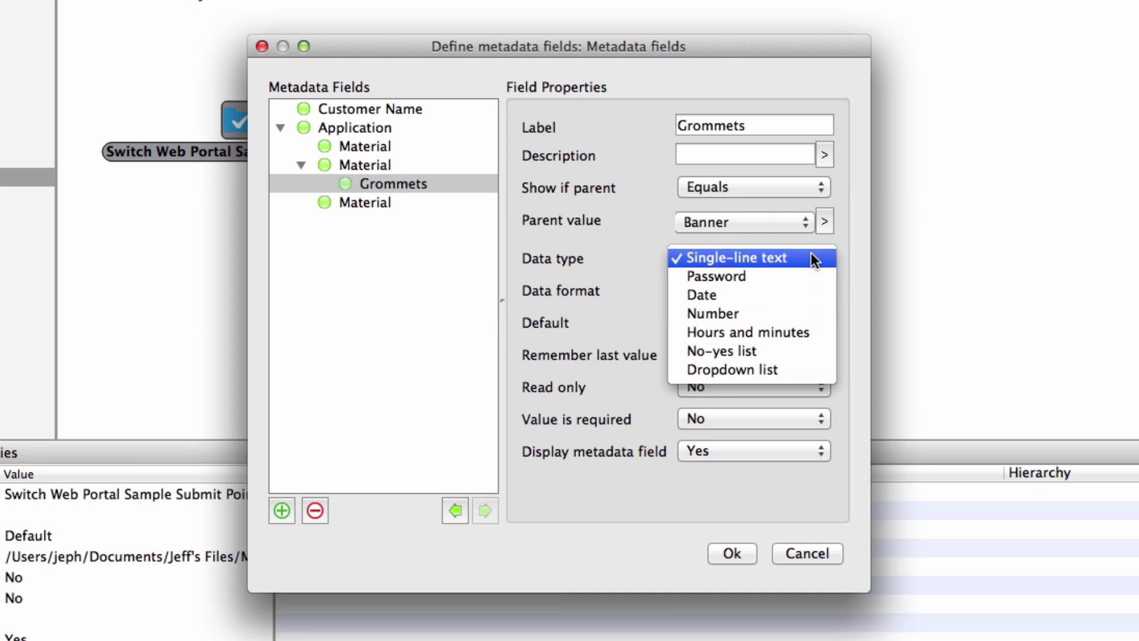
click(790, 354)
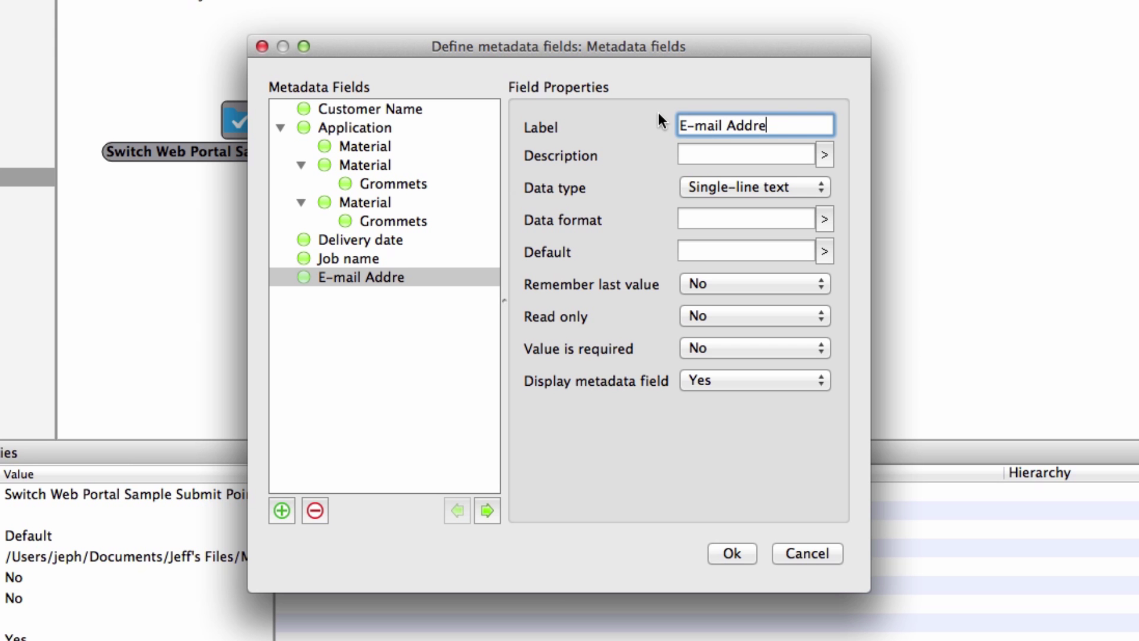
Step: Give E-mail Address a .*@.* regular-expression format and make it required
click(825, 218)
click(794, 235)
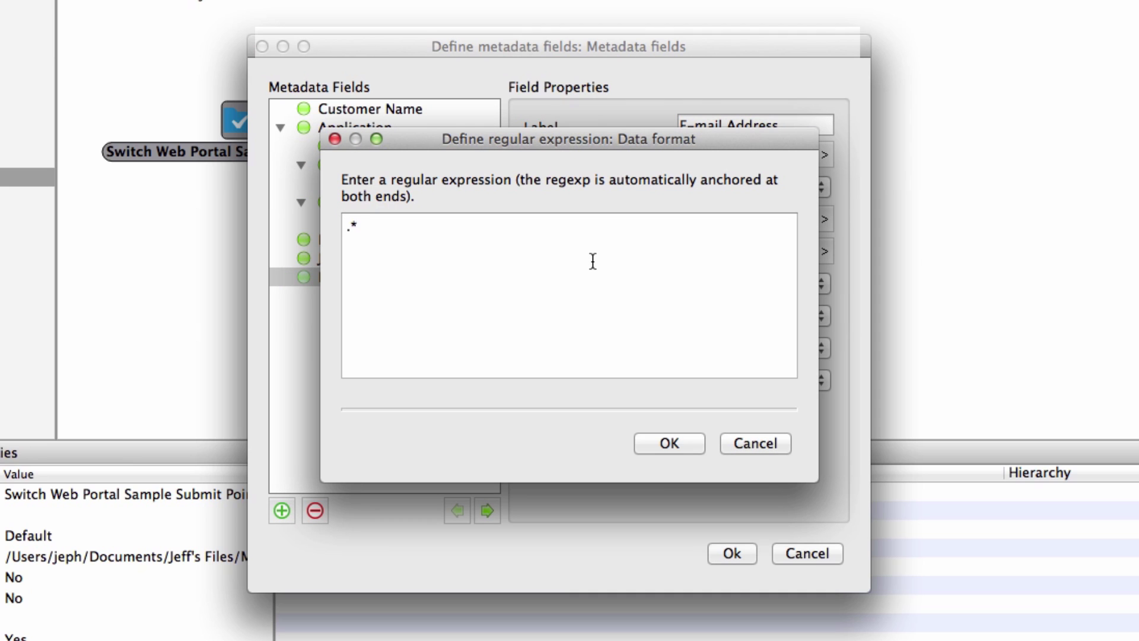
text(@.*)
click(678, 447)
click(792, 348)
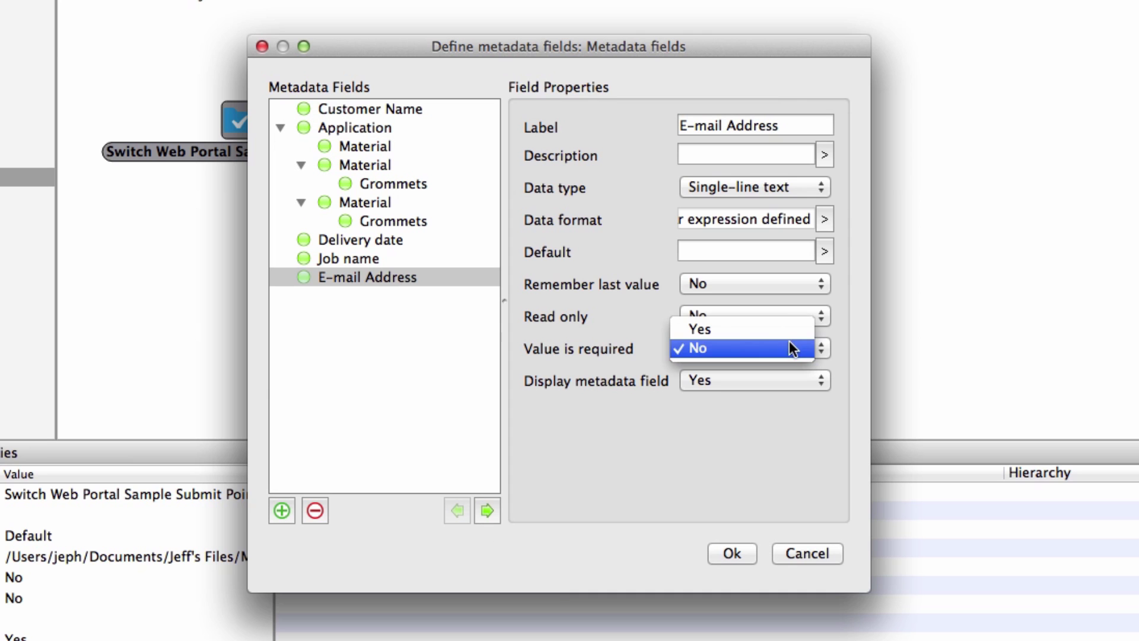
click(771, 328)
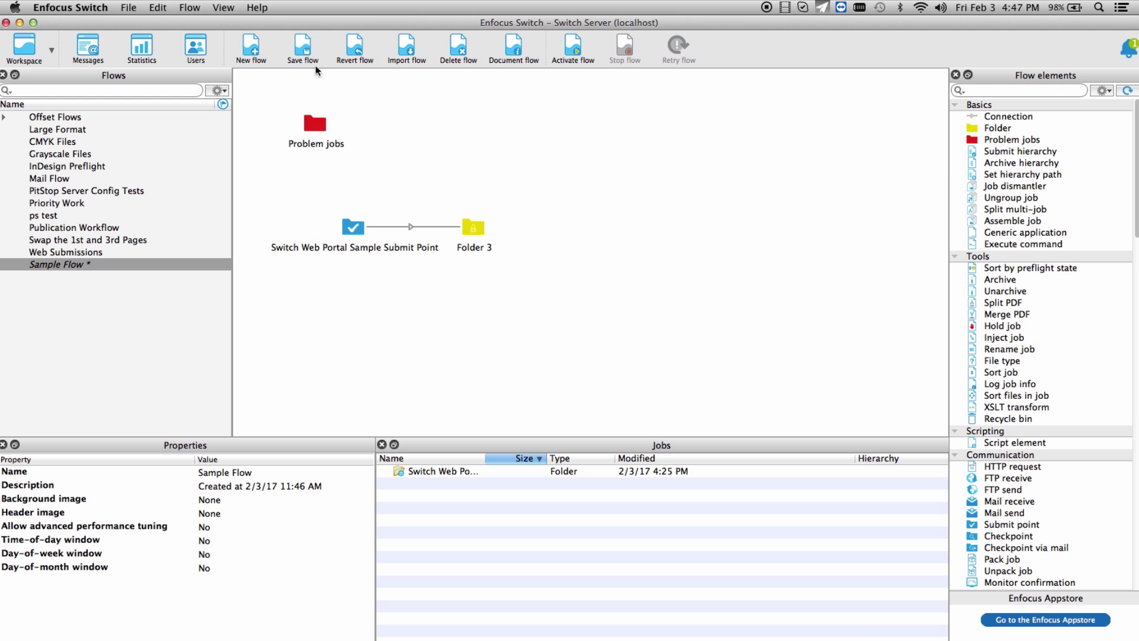
Step: Save and activate the Sample Flow, then go to Users
click(307, 58)
click(567, 50)
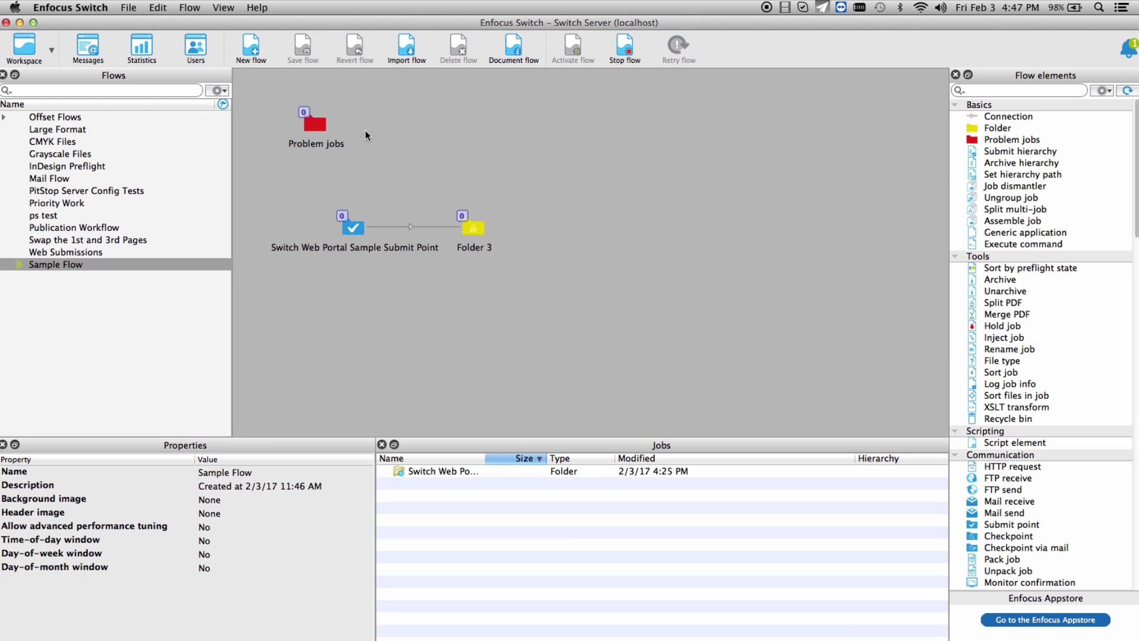
click(196, 47)
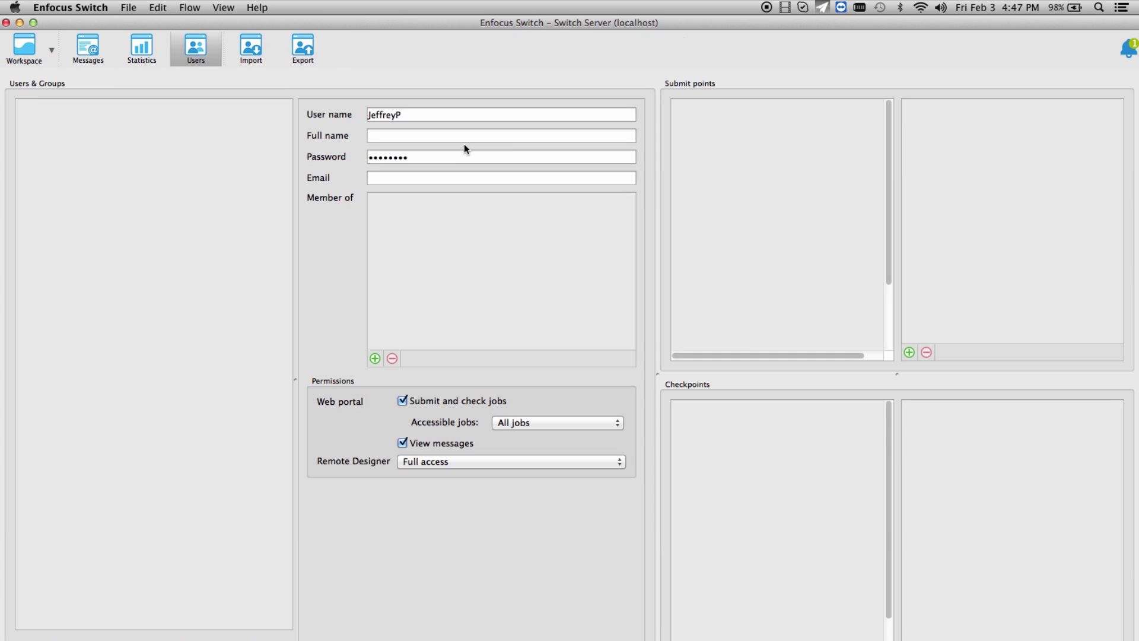
Step: Assign the existing user to the All submit points entry
click(721, 104)
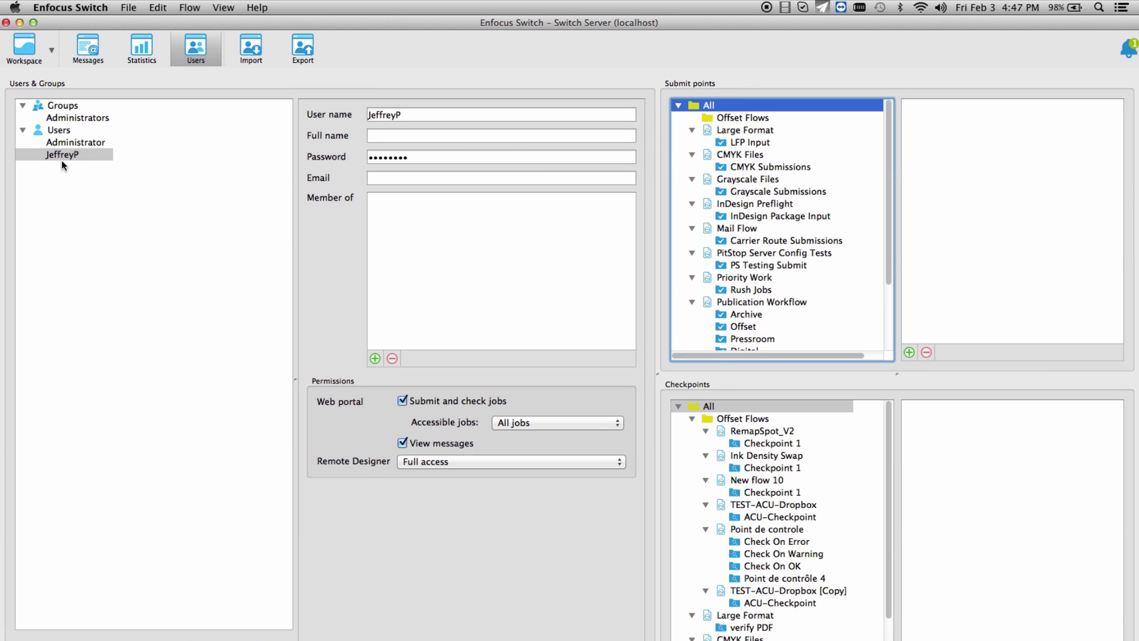
drag(61, 153, 959, 137)
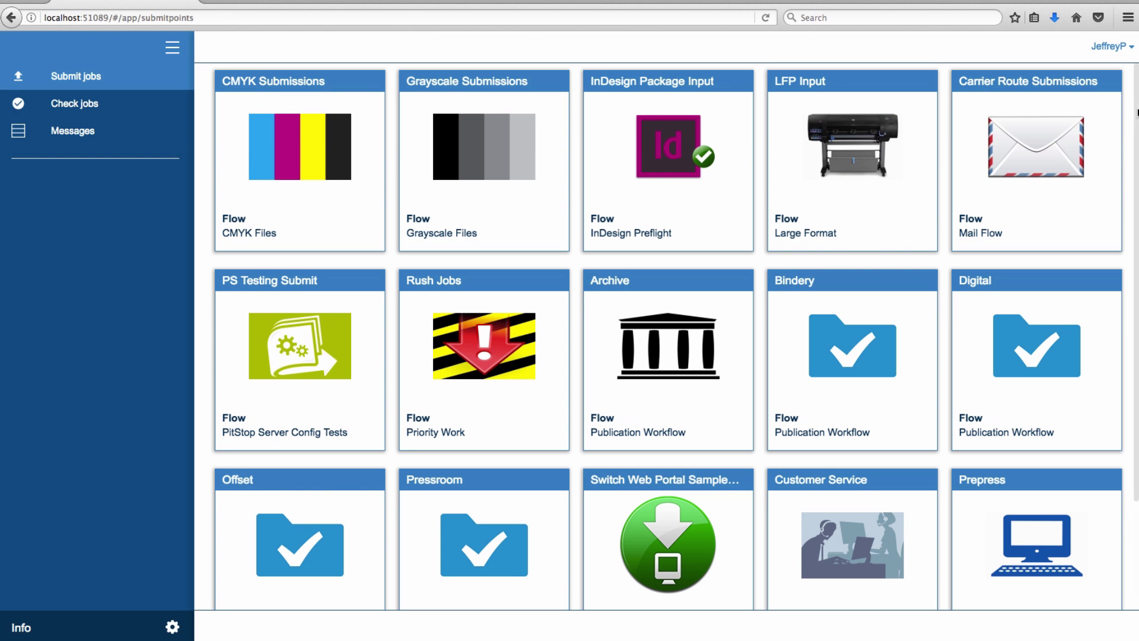
Step: Upload LFP_01.pdf from the Large Format folder to the Sample Submit Point
scroll(1114, 386, down, 3)
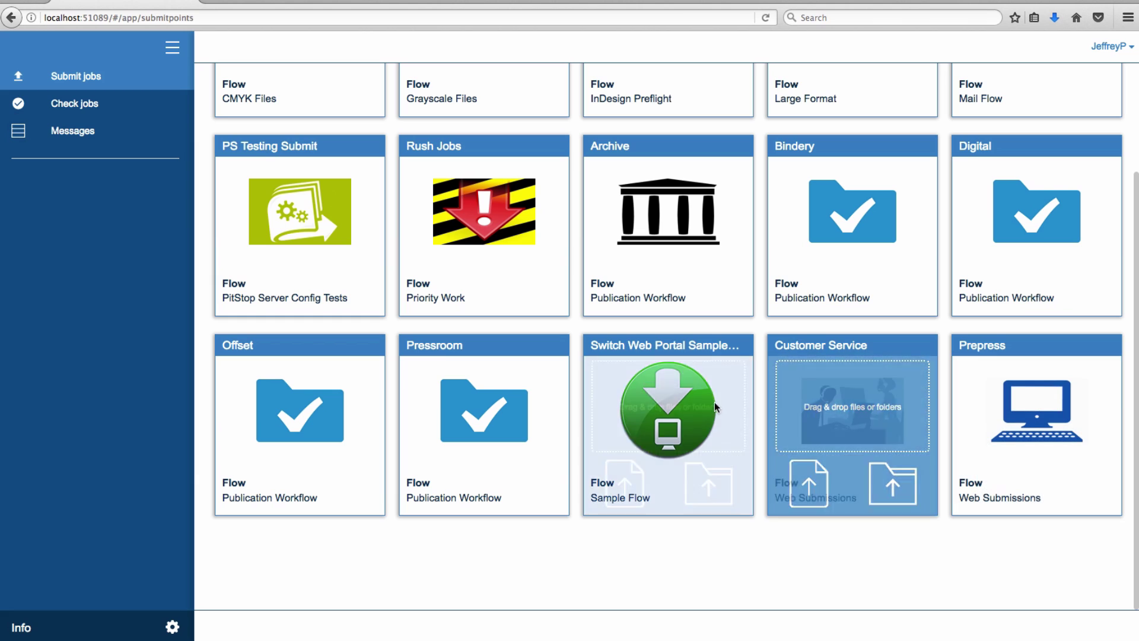
mouse_move(667, 410)
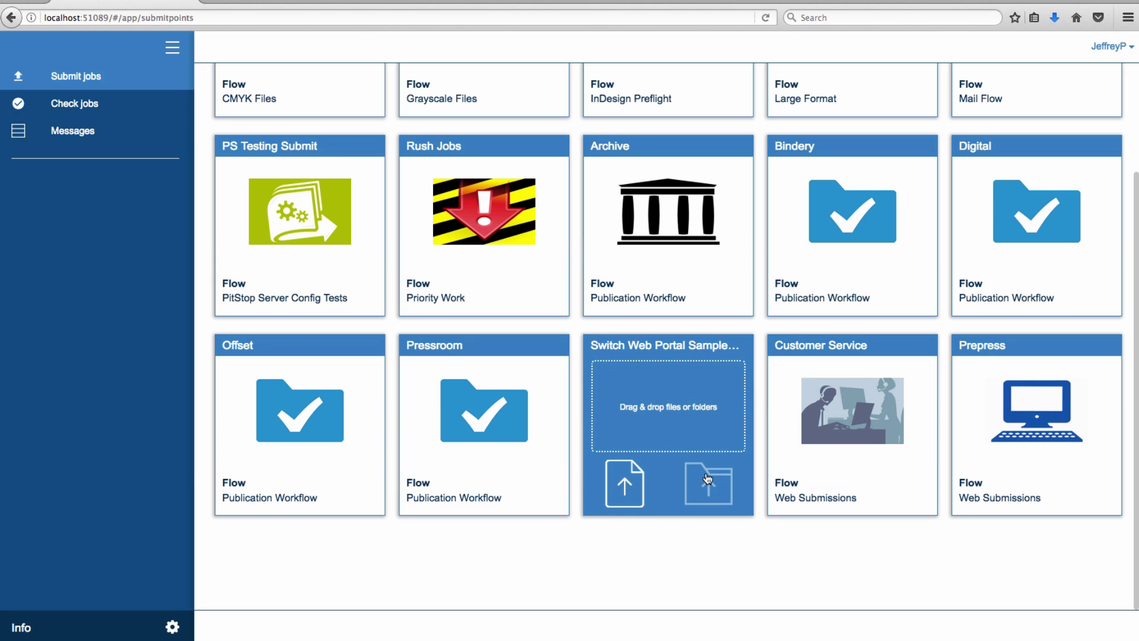
click(625, 471)
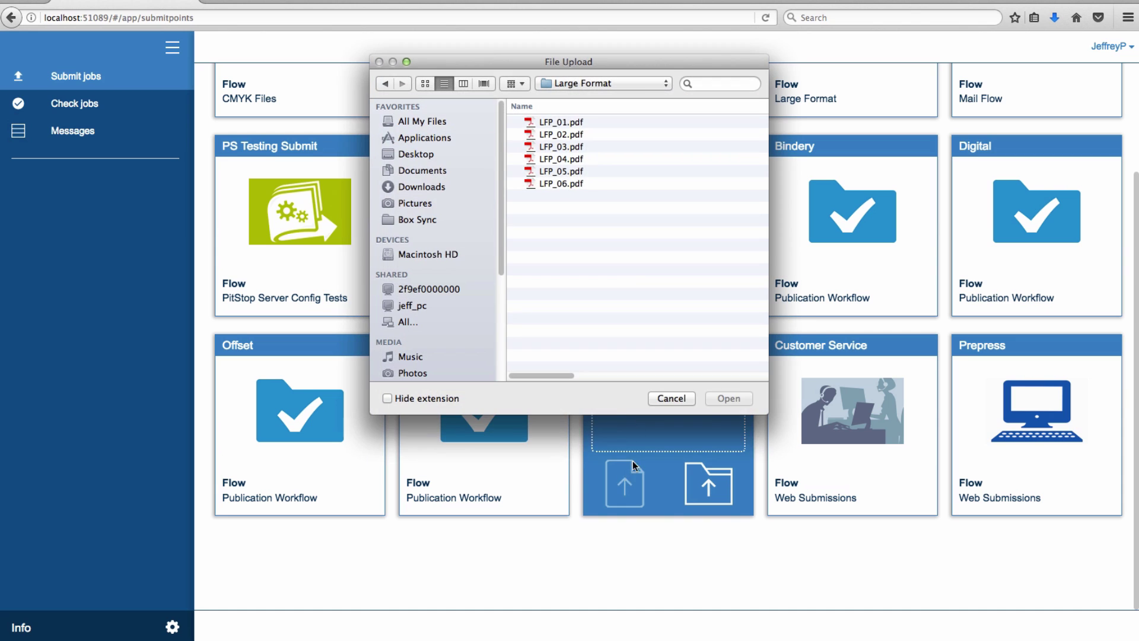
click(578, 126)
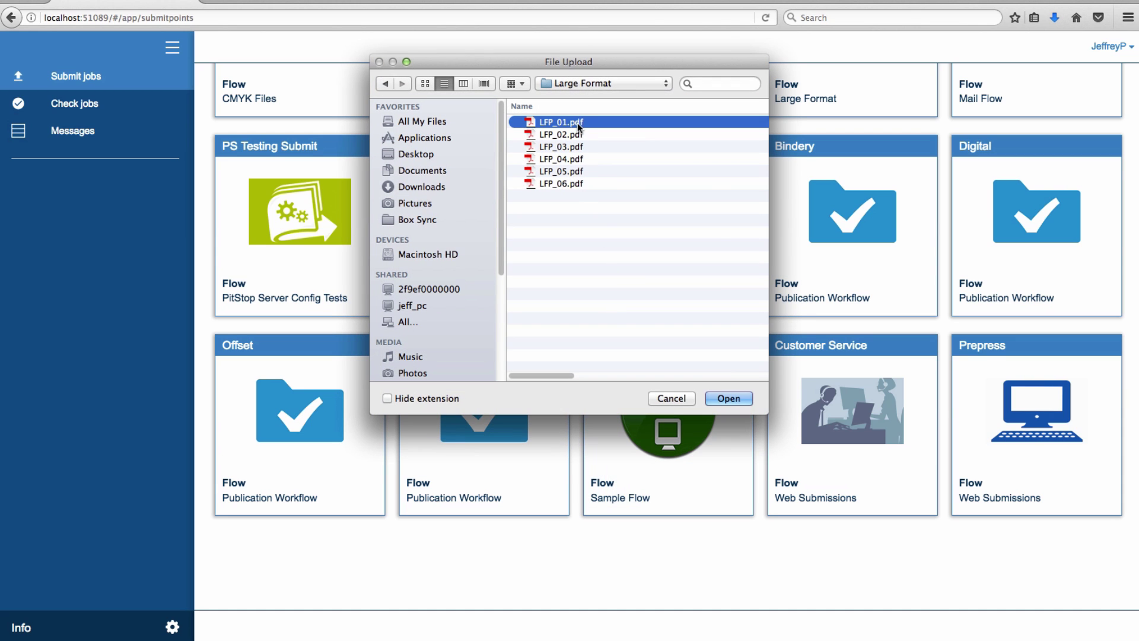
click(740, 401)
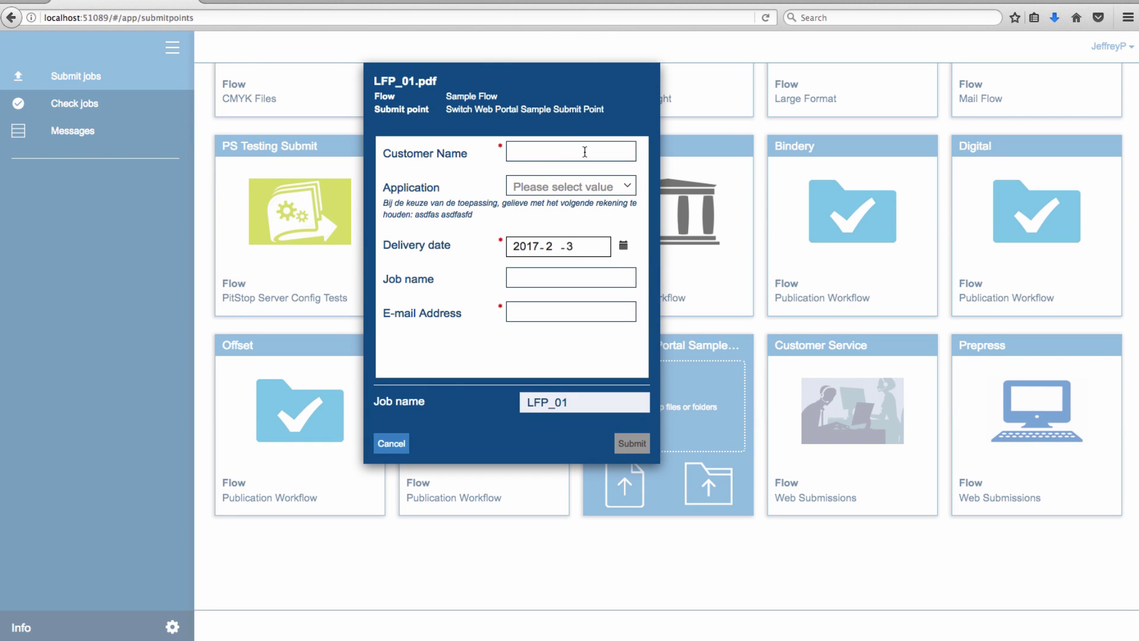
Step: Enter the customer's name and choose Outside (latex), Banner material and grommets Yes
click(584, 152)
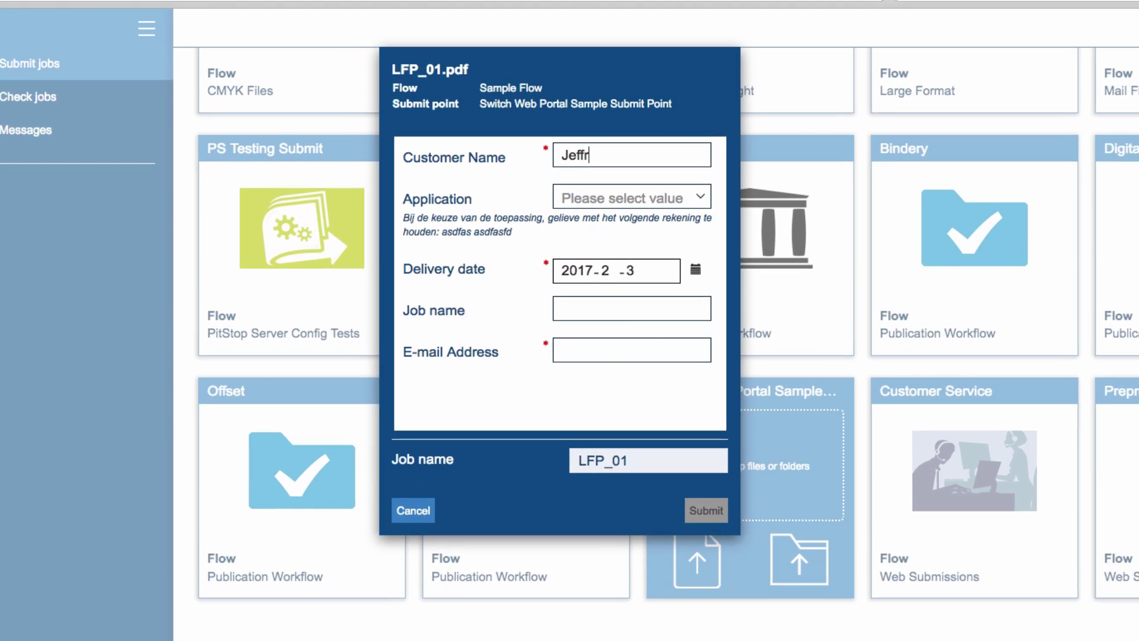
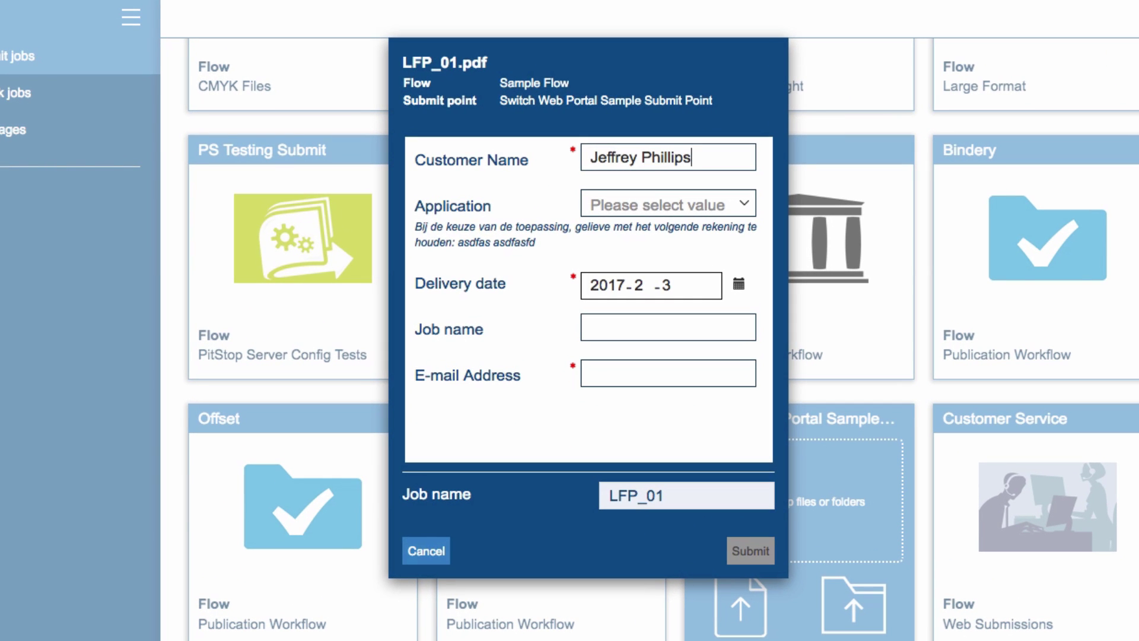
key(Tab)
click(660, 201)
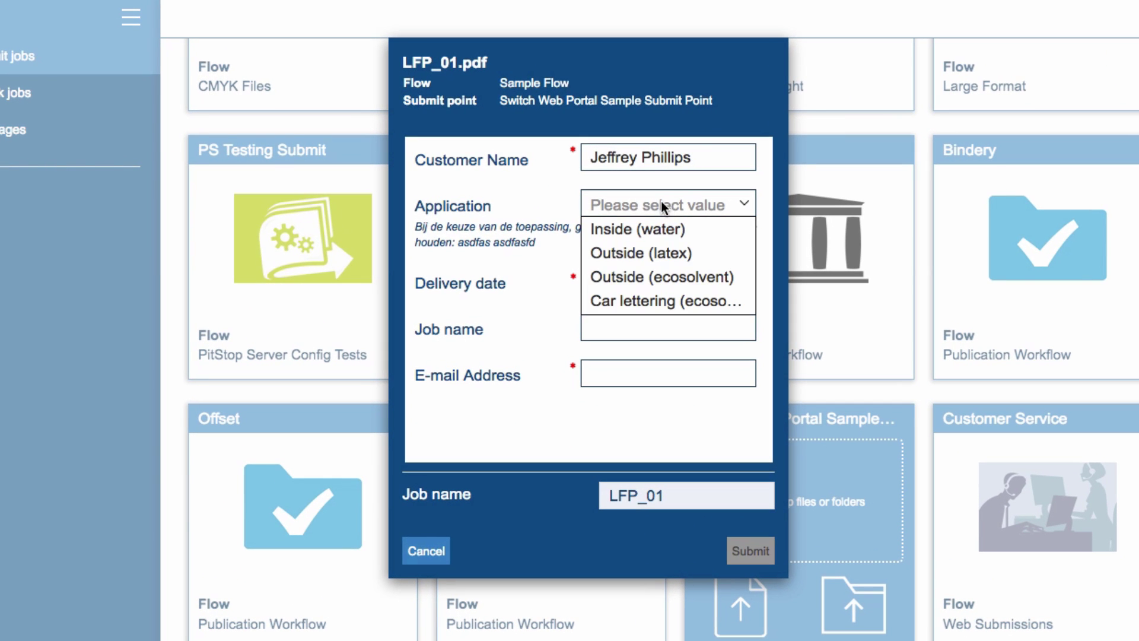
click(660, 254)
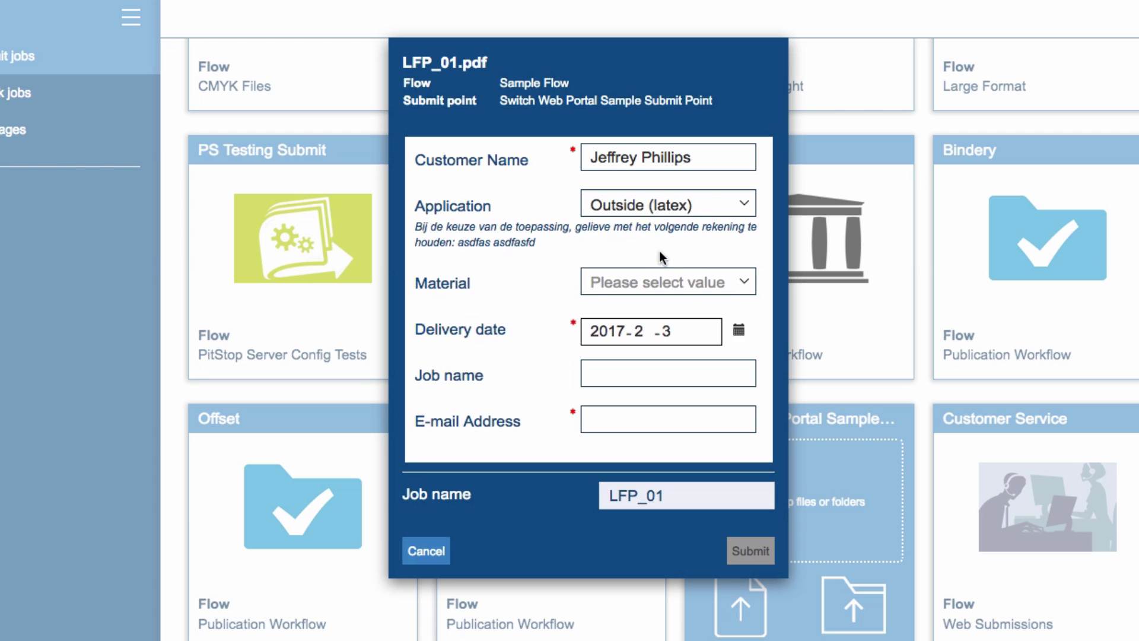
click(733, 290)
click(666, 354)
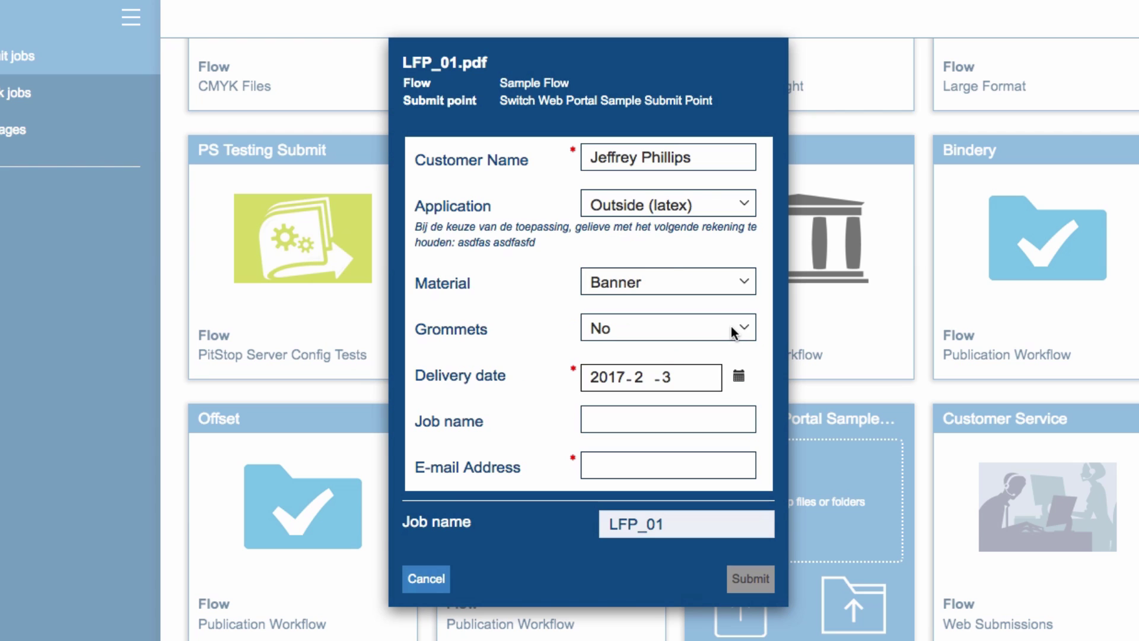
click(734, 332)
click(717, 350)
Step: Set delivery to February 16, job name 'Enfocus Banner', the contact's e-mail, and submit
click(739, 379)
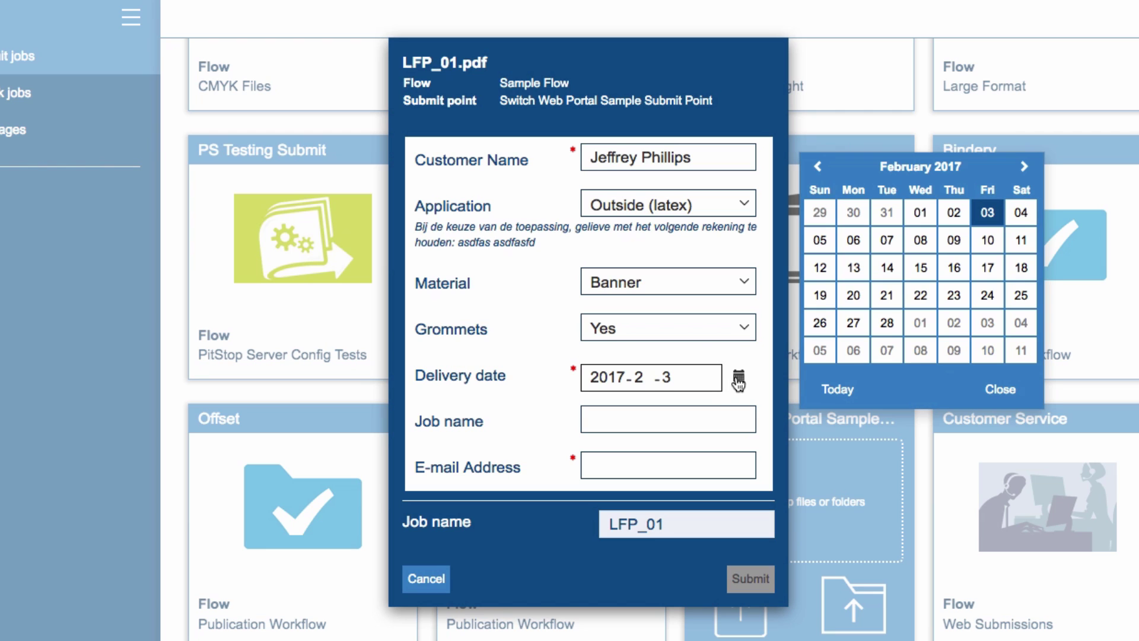
click(950, 269)
click(681, 419)
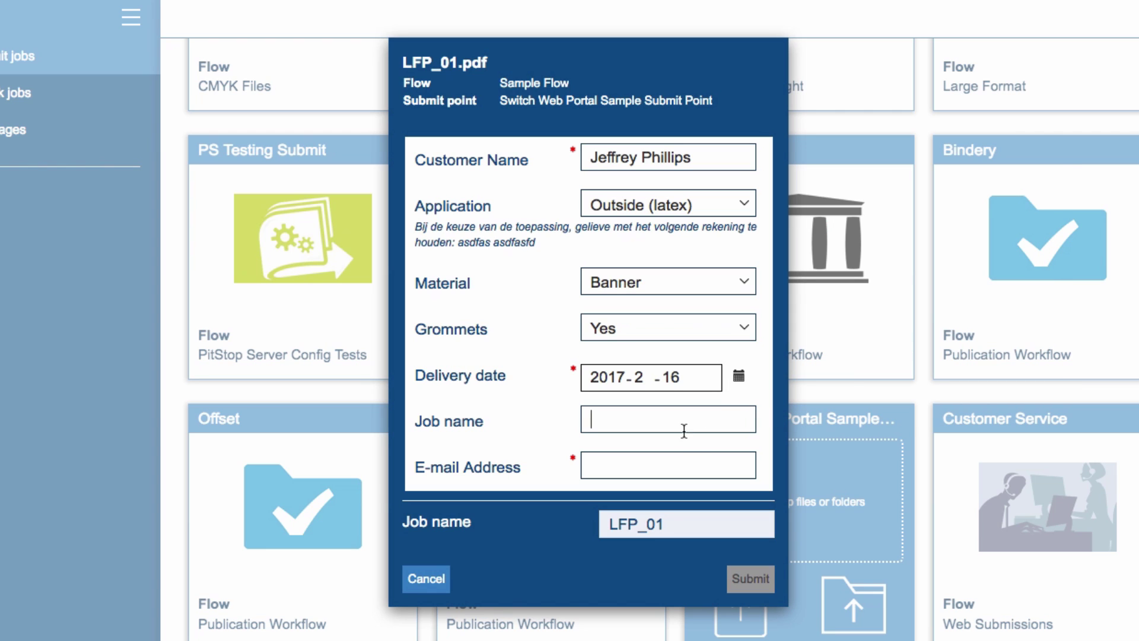
text(Enfocus Banner)
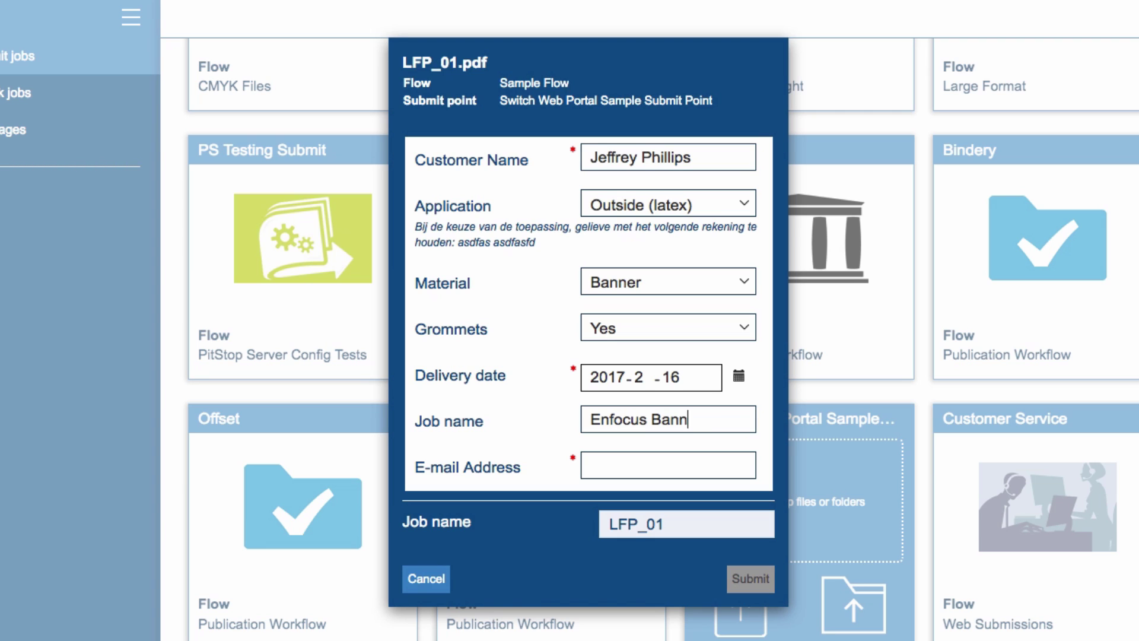
key(Tab)
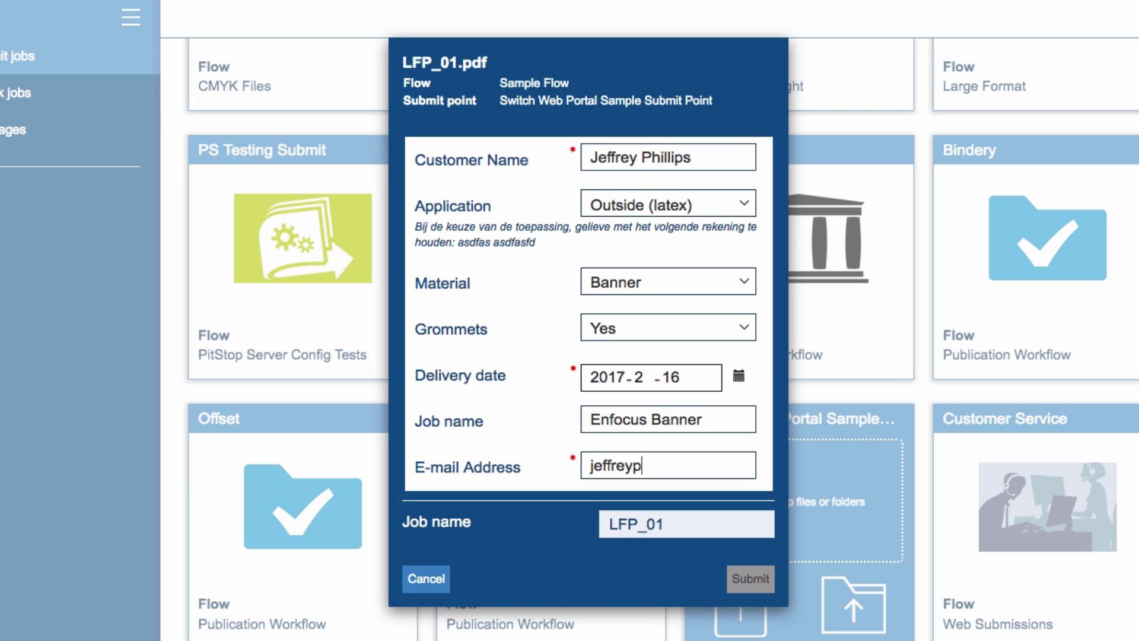
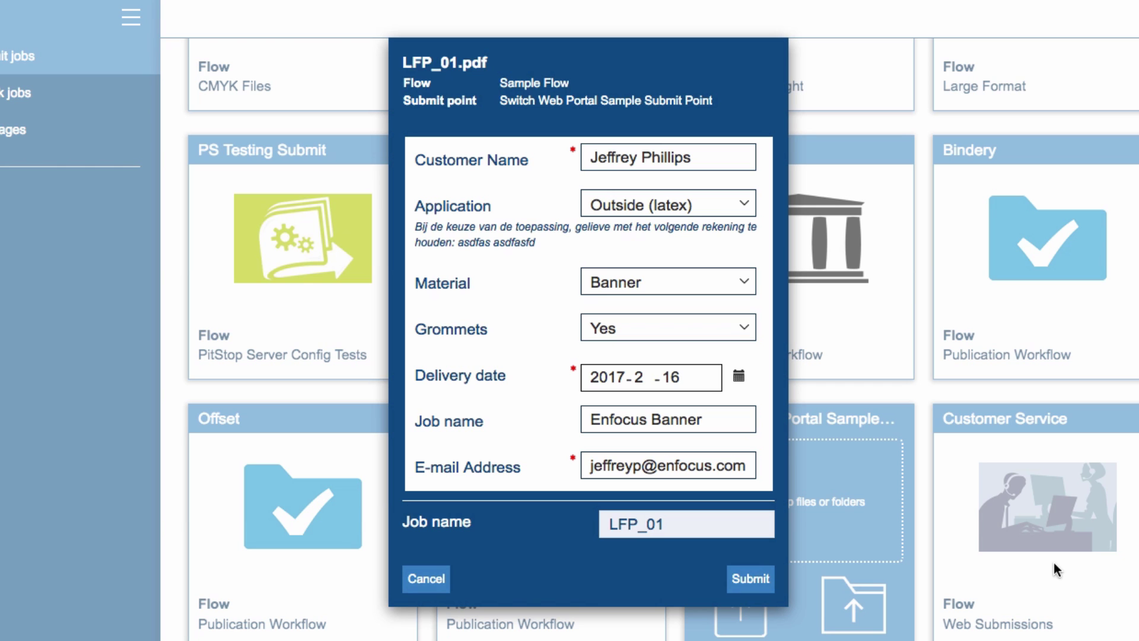
click(751, 578)
Step: Send Pub_01a.pdf through Pub_06r.pdf to CMYK Submissions as separate jobs, then reselect them in CMYK Jobs
click(258, 215)
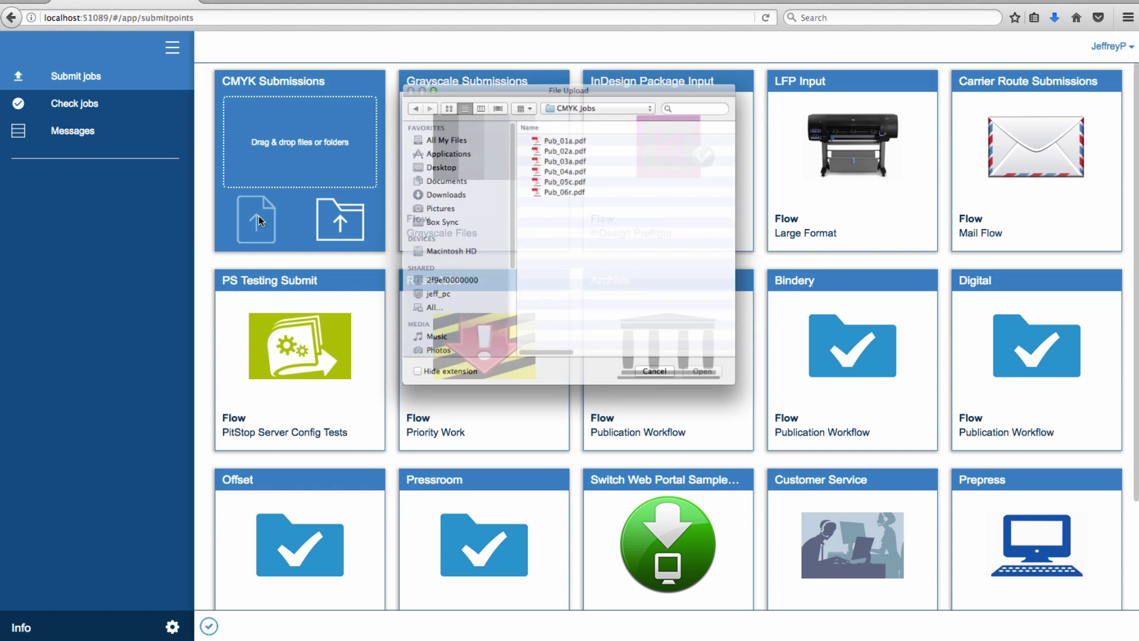
click(563, 124)
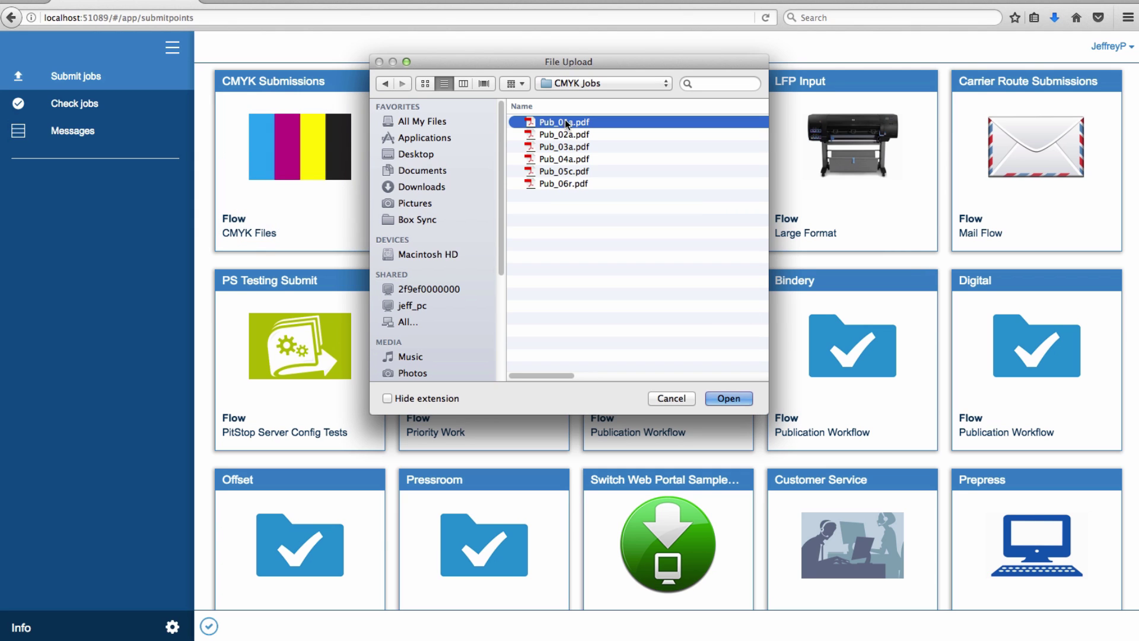
shift+click(580, 183)
click(727, 397)
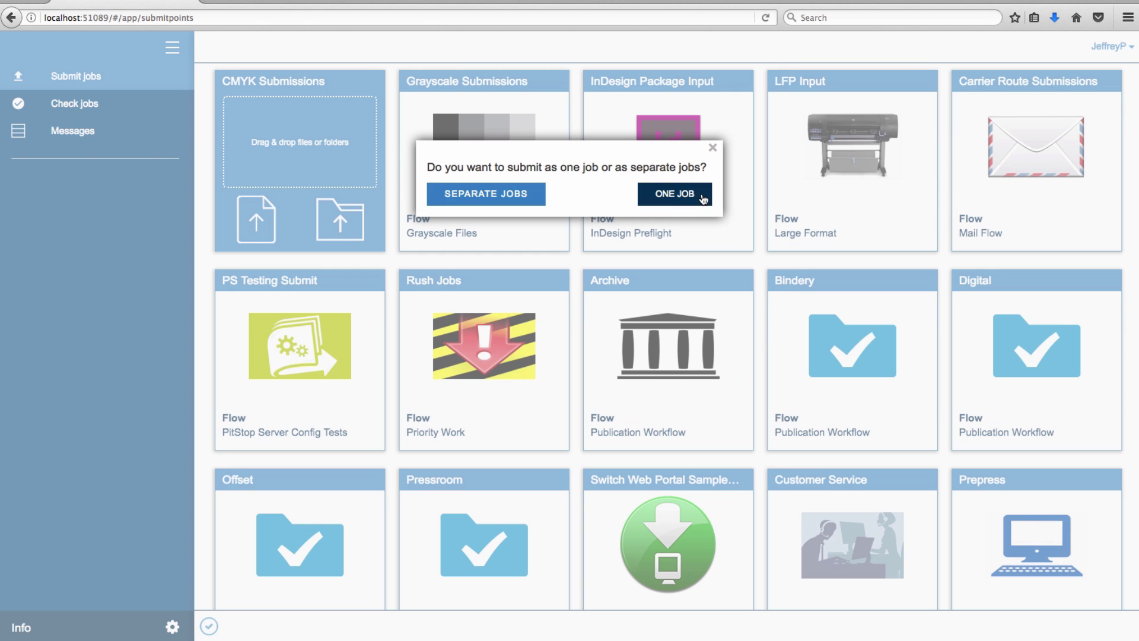
click(525, 191)
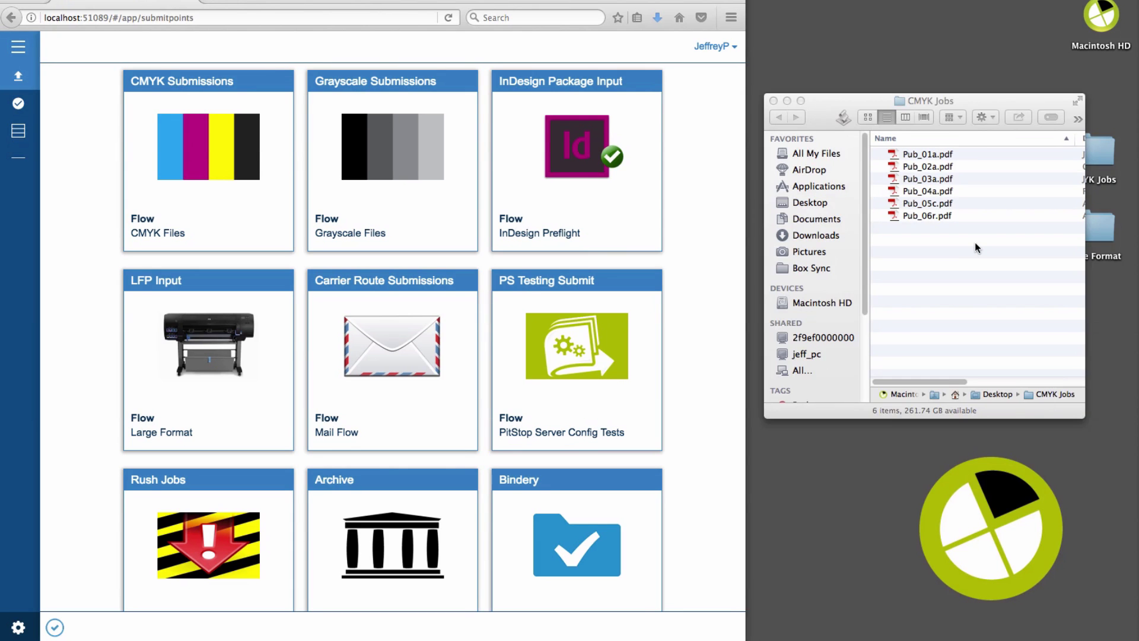
click(974, 242)
drag(974, 241, 228, 148)
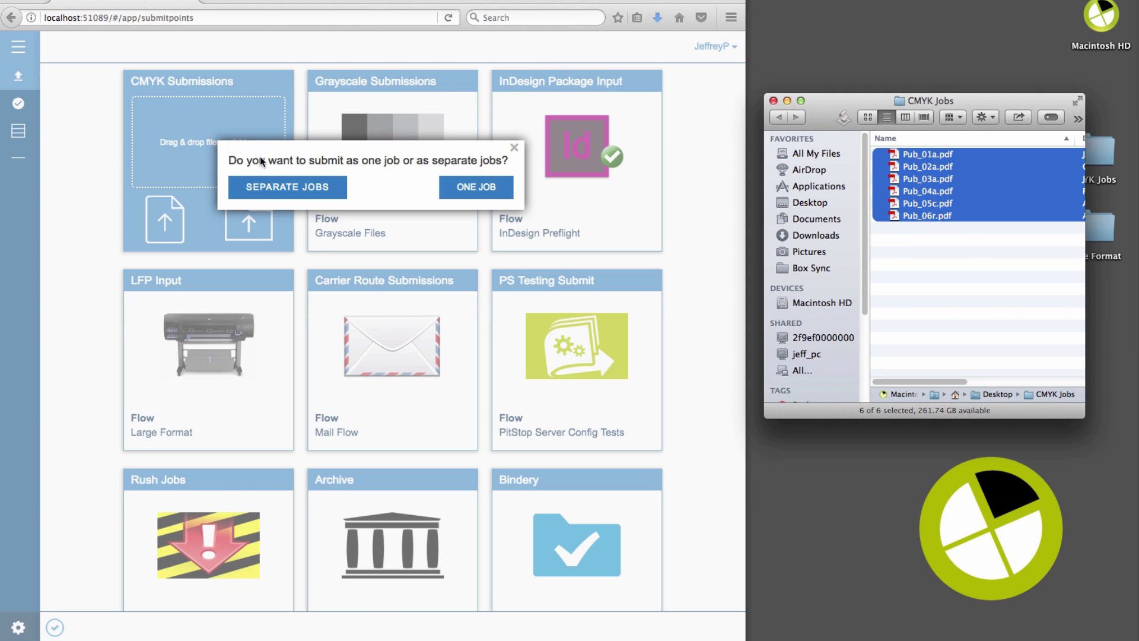
Step: Submit the six dropped Pub PDFs as separate jobs and check the uploaded files list
click(283, 189)
click(283, 188)
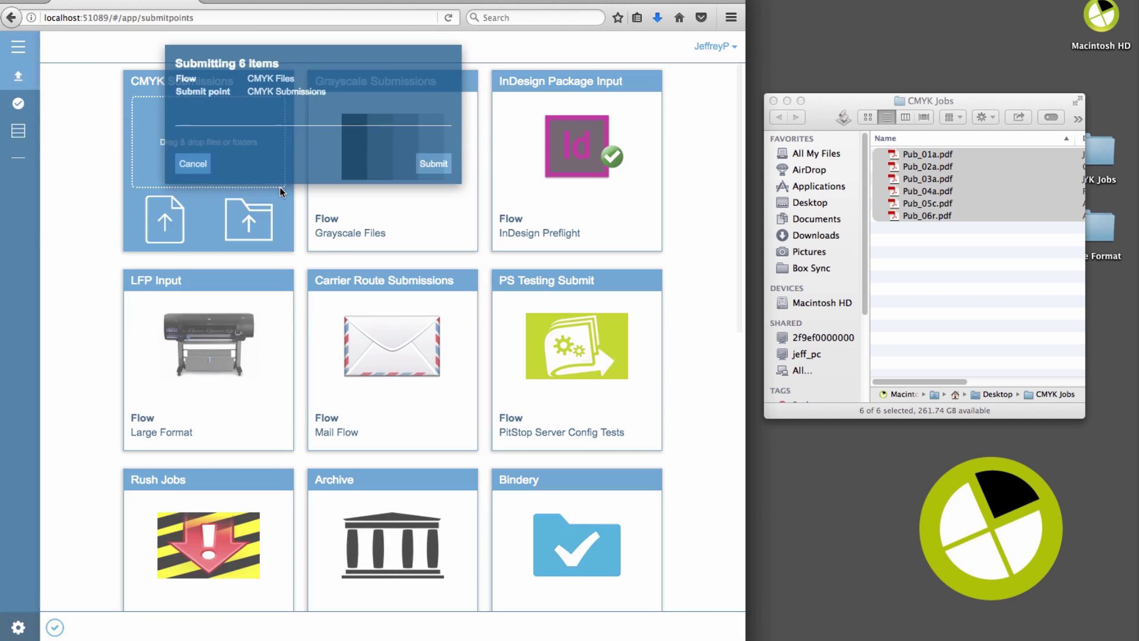
click(433, 183)
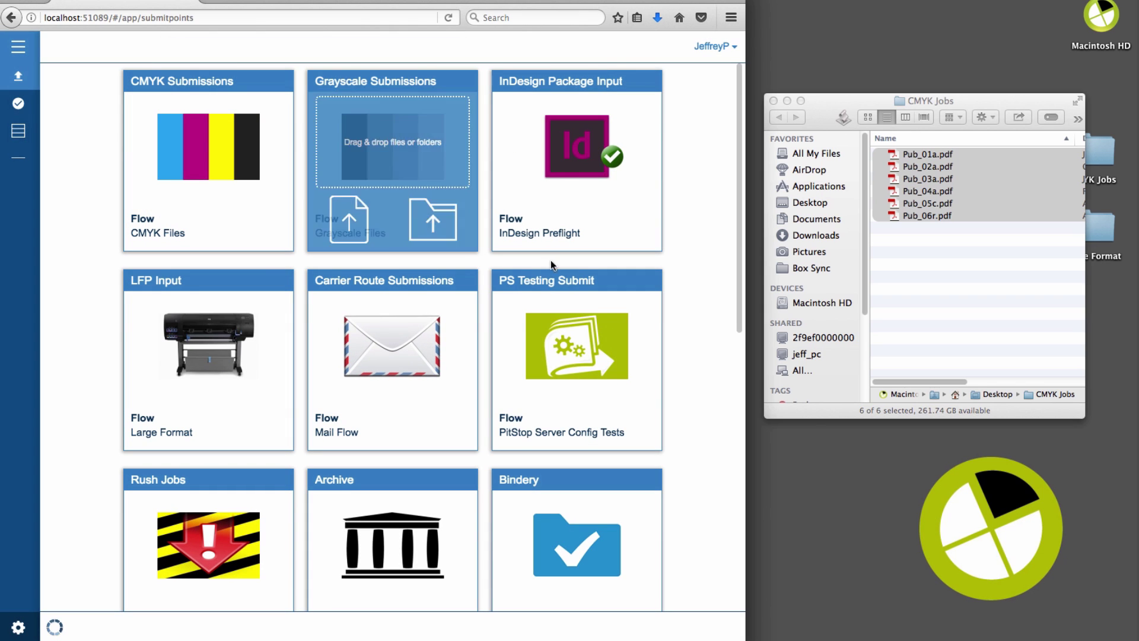
click(54, 629)
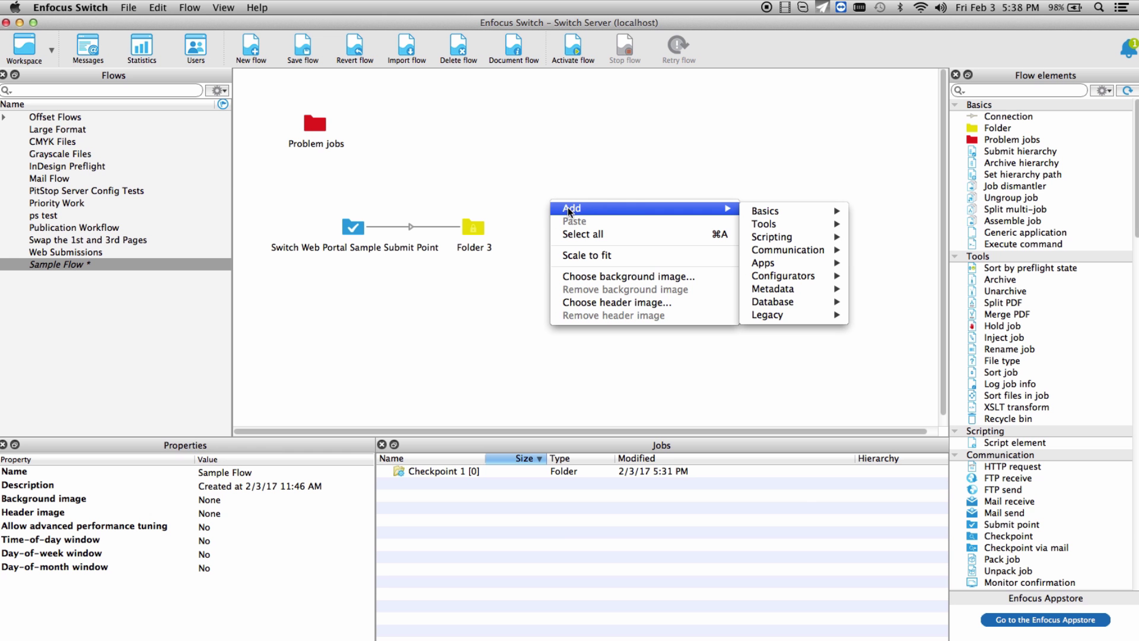
Step: Add a Checkpoint above-right of Folder 3 and connect Folder 3 to it
mouse_move(789, 250)
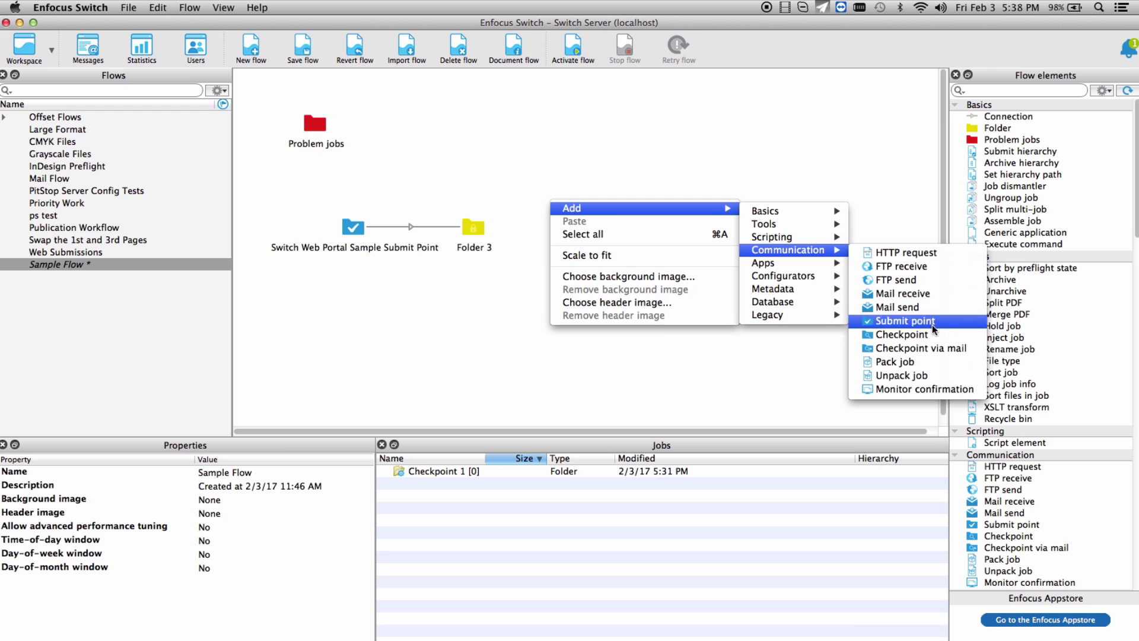
click(901, 334)
drag(558, 215, 567, 180)
drag(482, 225, 569, 176)
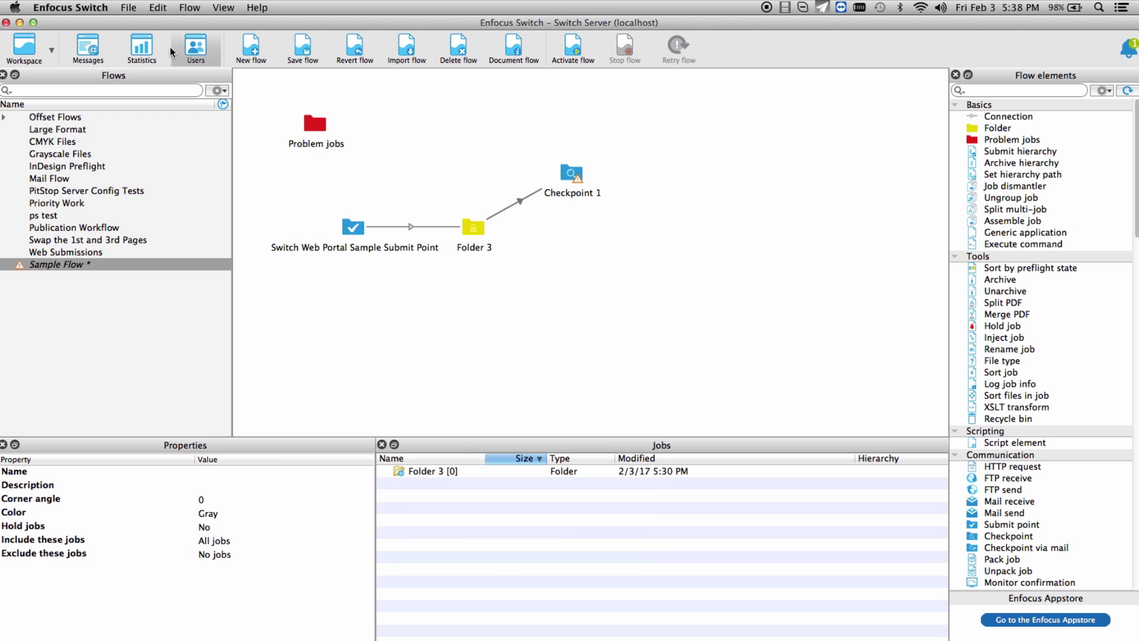
Step: In Users, assign the portal user to All checkpoints, then return to the Workspace
click(190, 50)
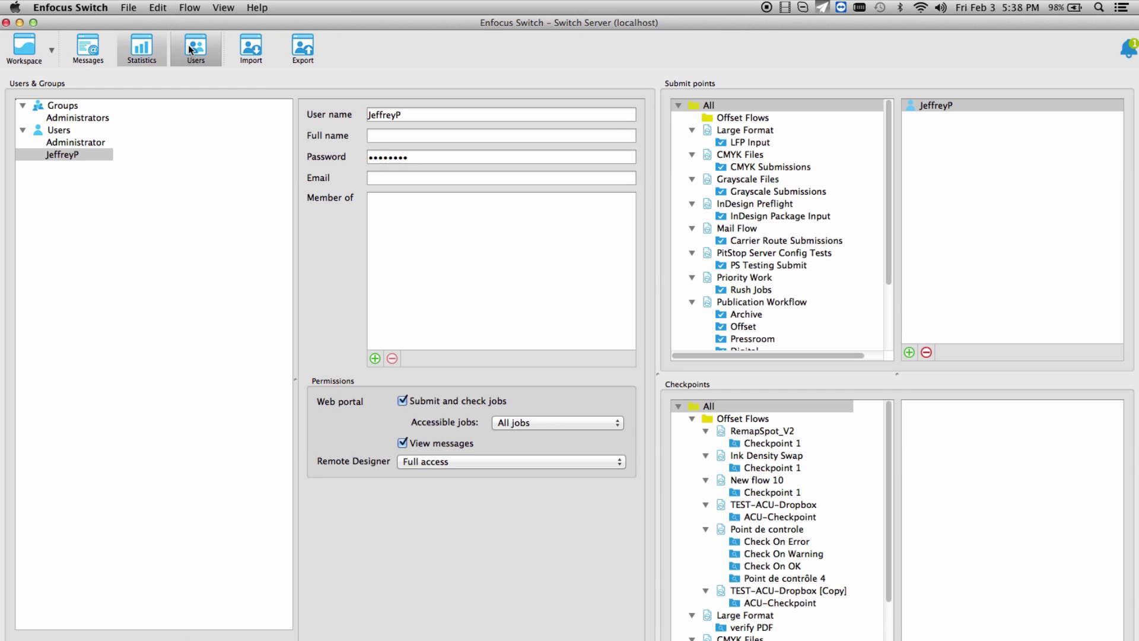
click(769, 405)
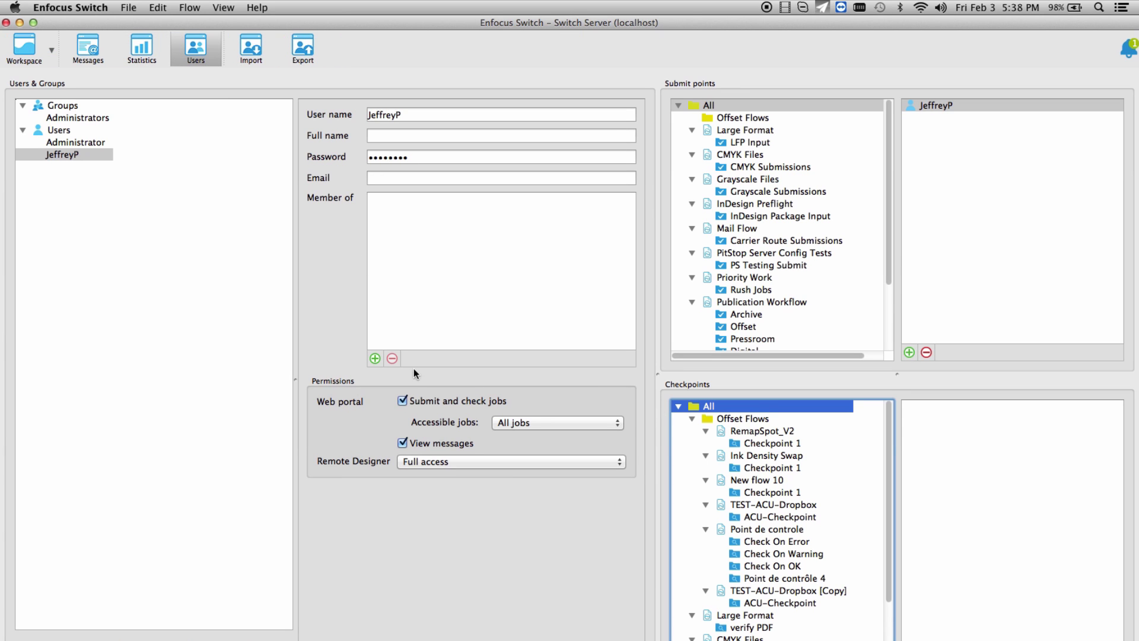
click(110, 156)
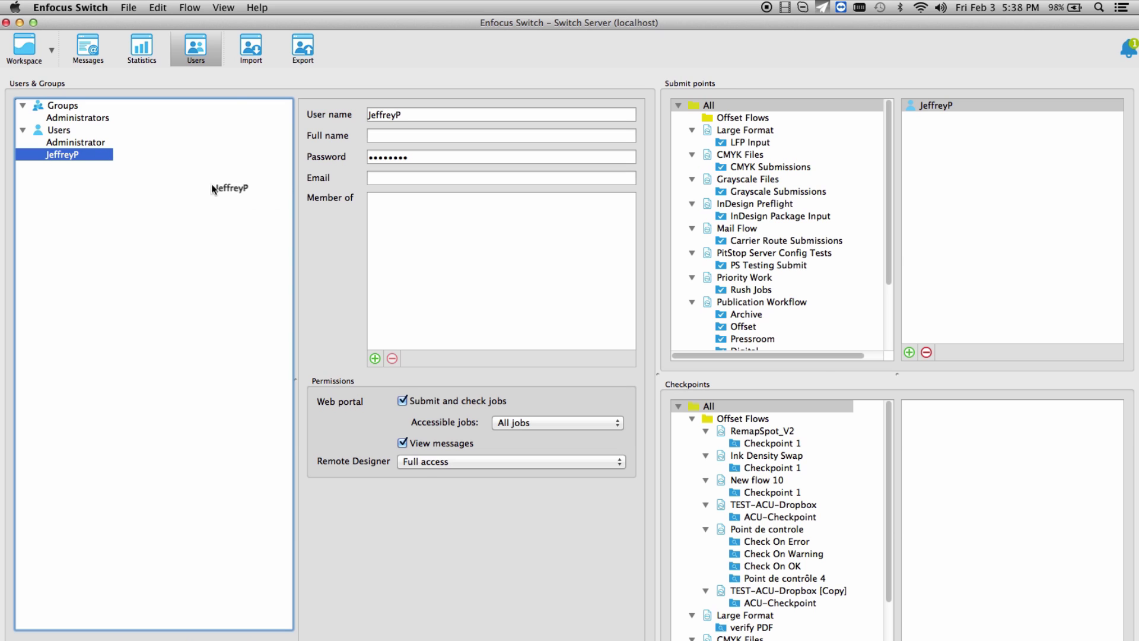
drag(212, 188, 1002, 427)
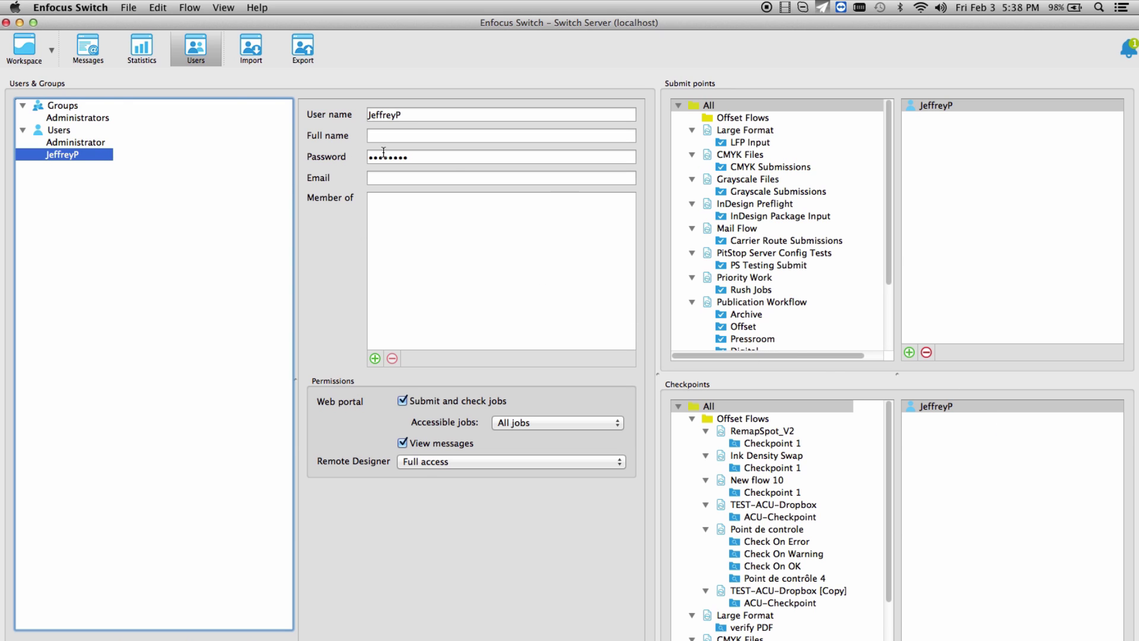
click(24, 54)
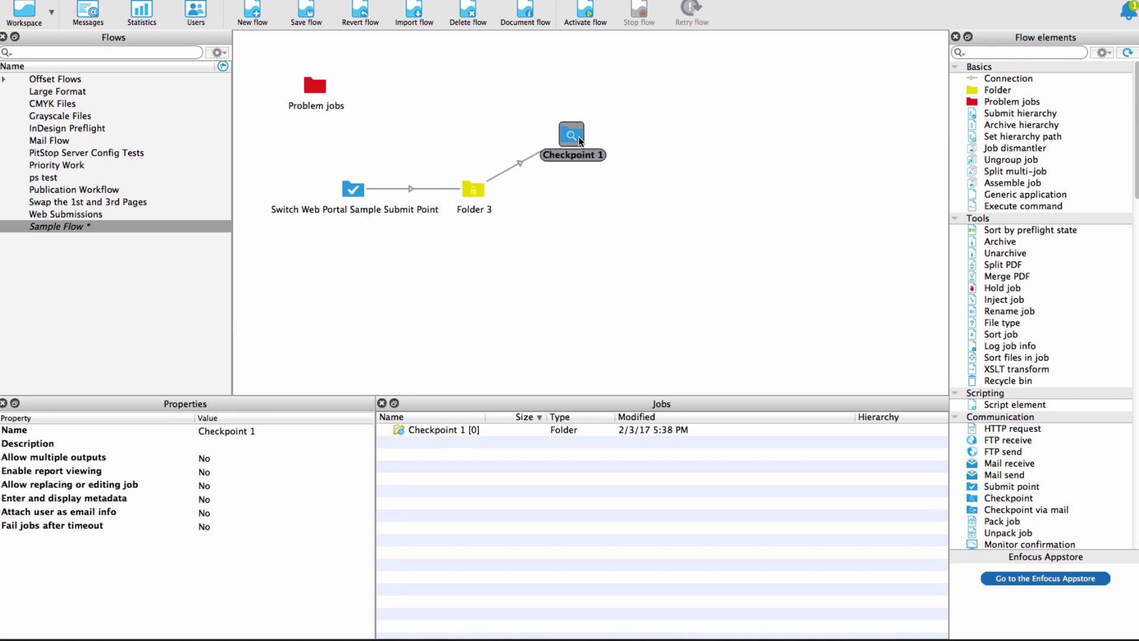
Step: On Checkpoint 1, keep Allow multiple outputs at No and set Enter and display metadata to Yes
click(579, 140)
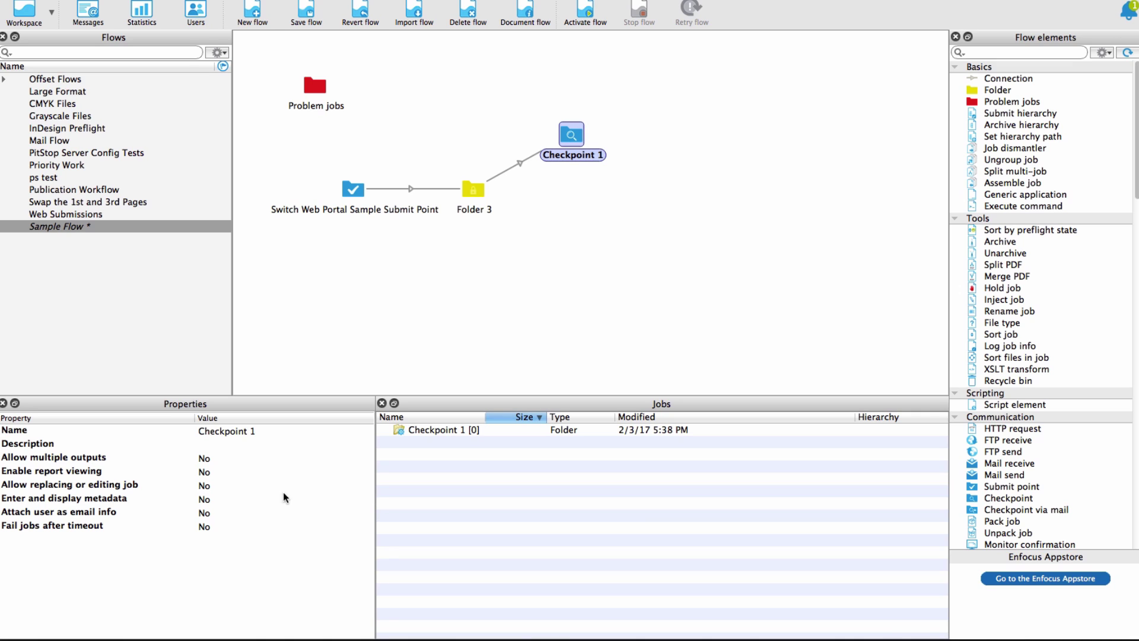
click(202, 461)
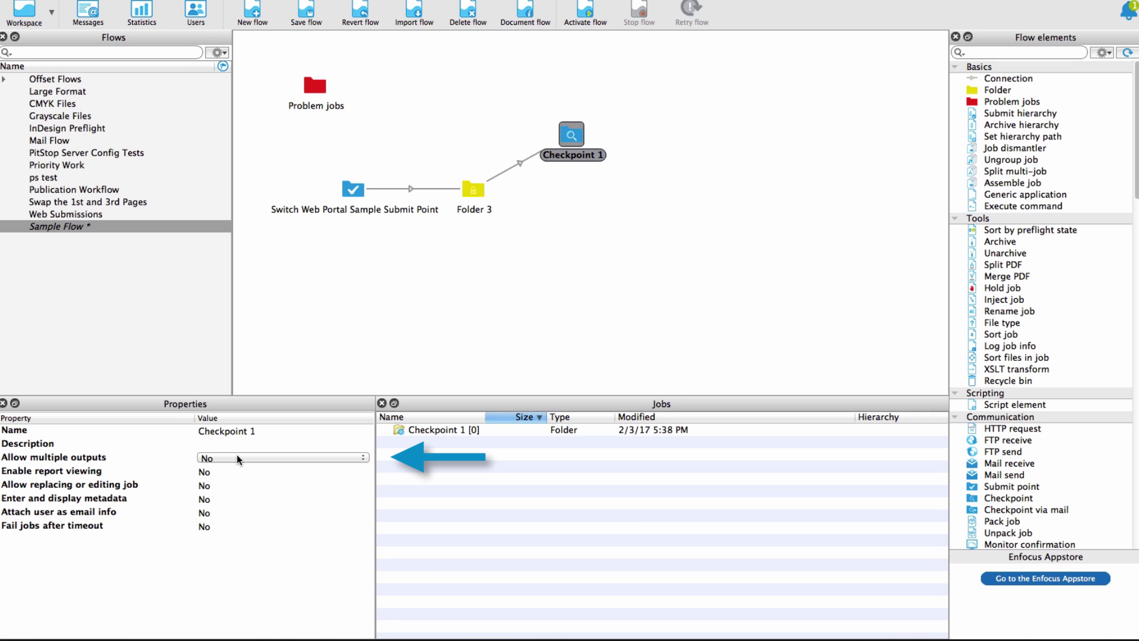
click(239, 460)
click(300, 460)
click(300, 458)
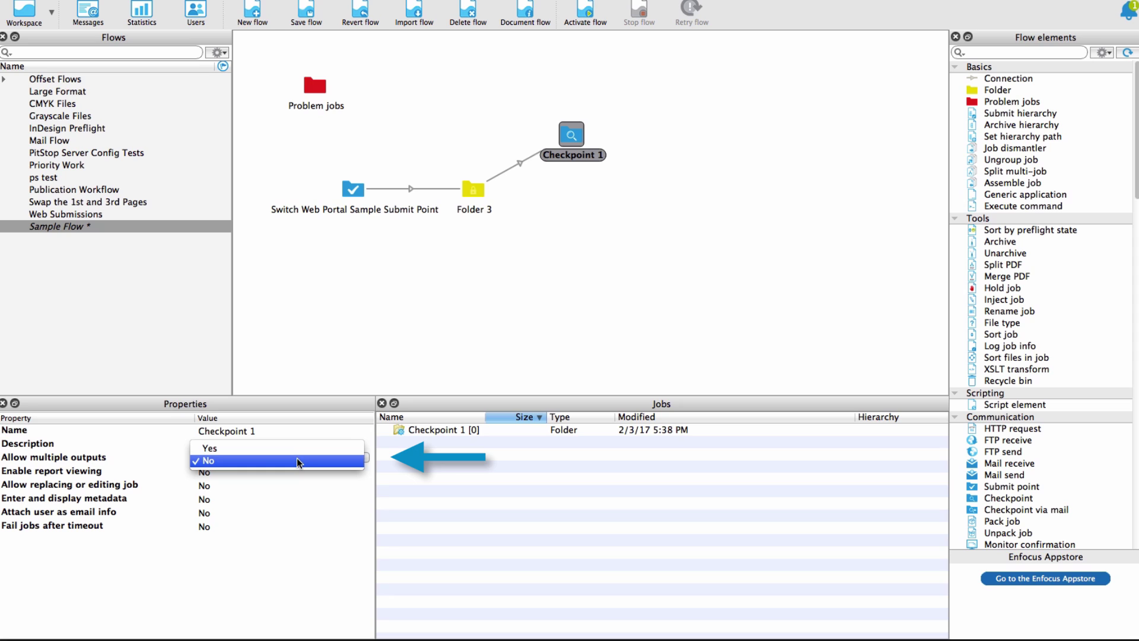
click(297, 460)
click(207, 501)
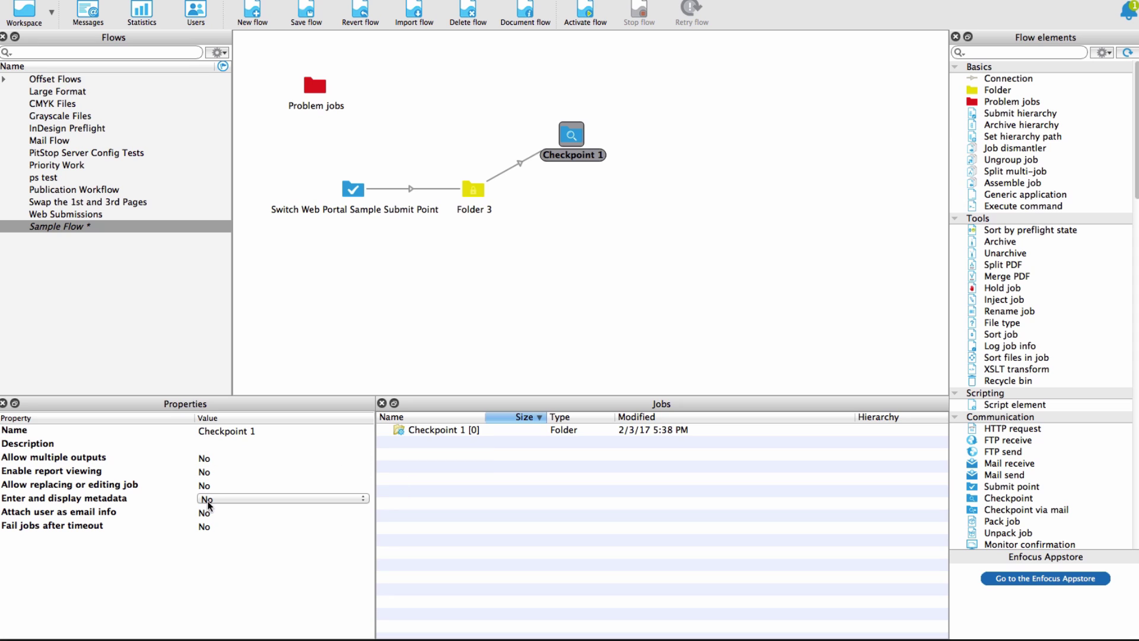
click(225, 500)
click(232, 492)
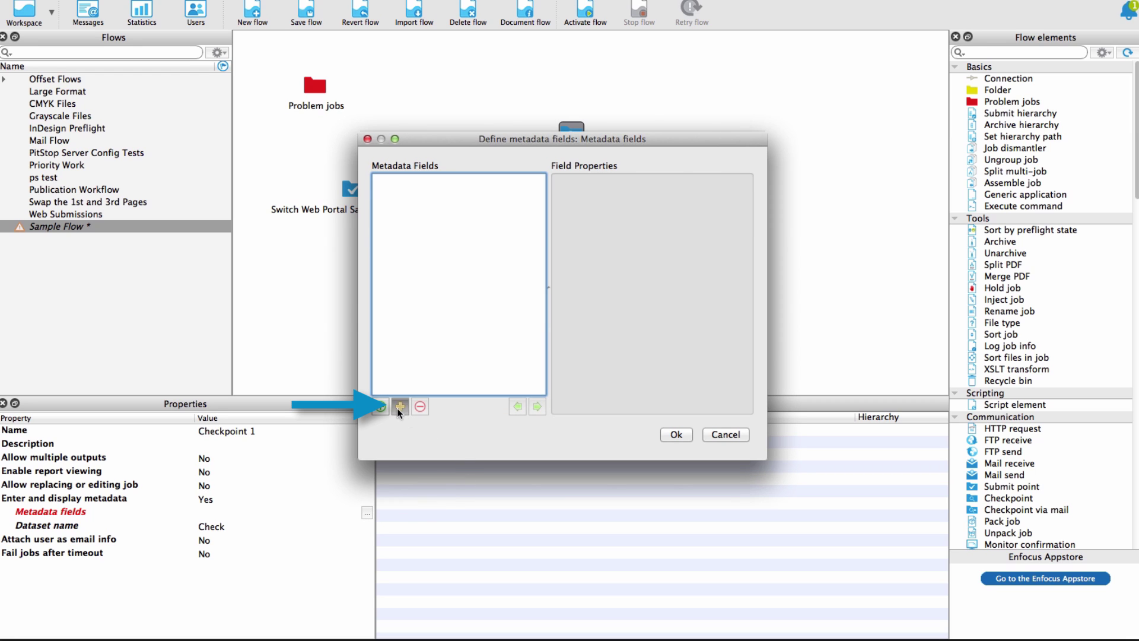
Step: Import the Job name field from the submit points into Checkpoint 1's metadata fields
click(380, 407)
drag(641, 303, 639, 336)
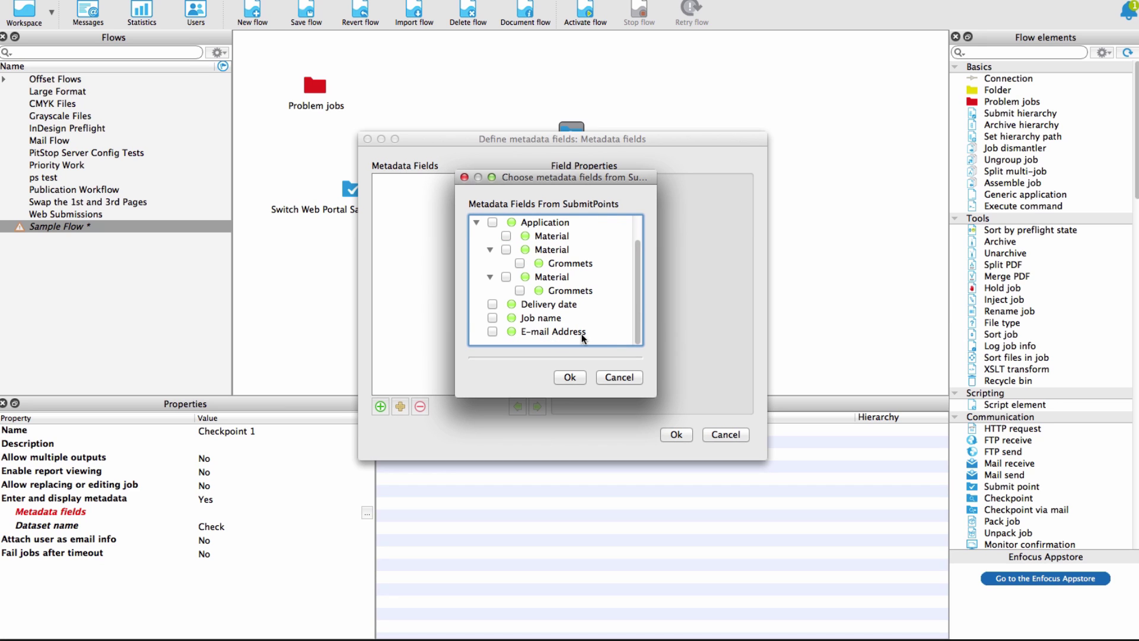
click(492, 318)
click(573, 377)
Step: Add a new blank metadata field to Checkpoint 1, select its label, and view Checkpoint 1's jobs
click(380, 407)
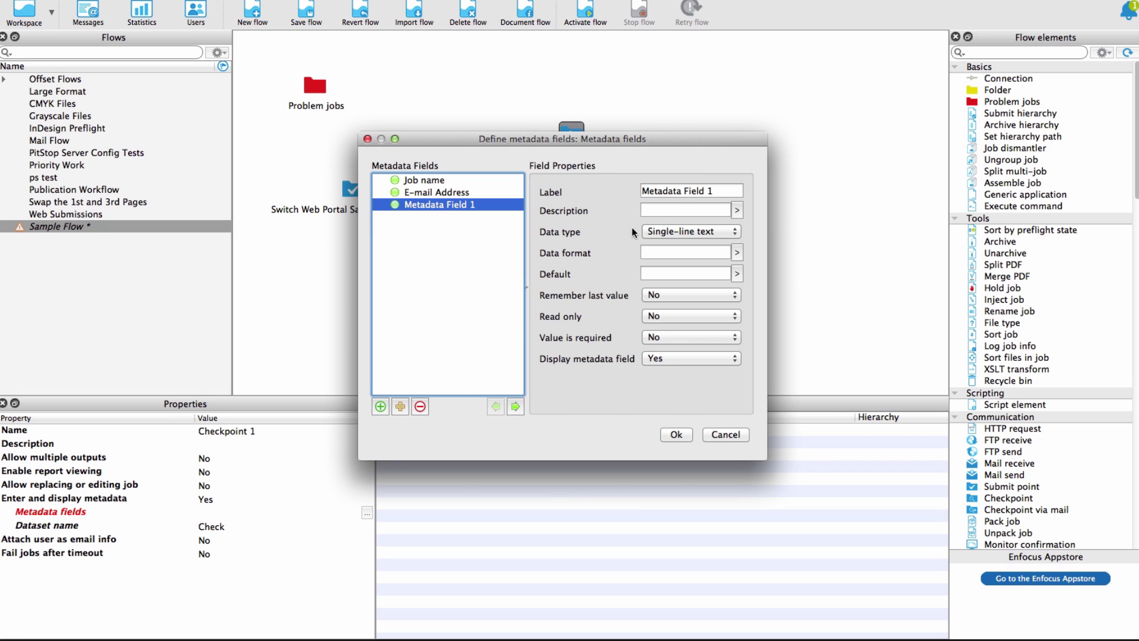
triple_click(676, 191)
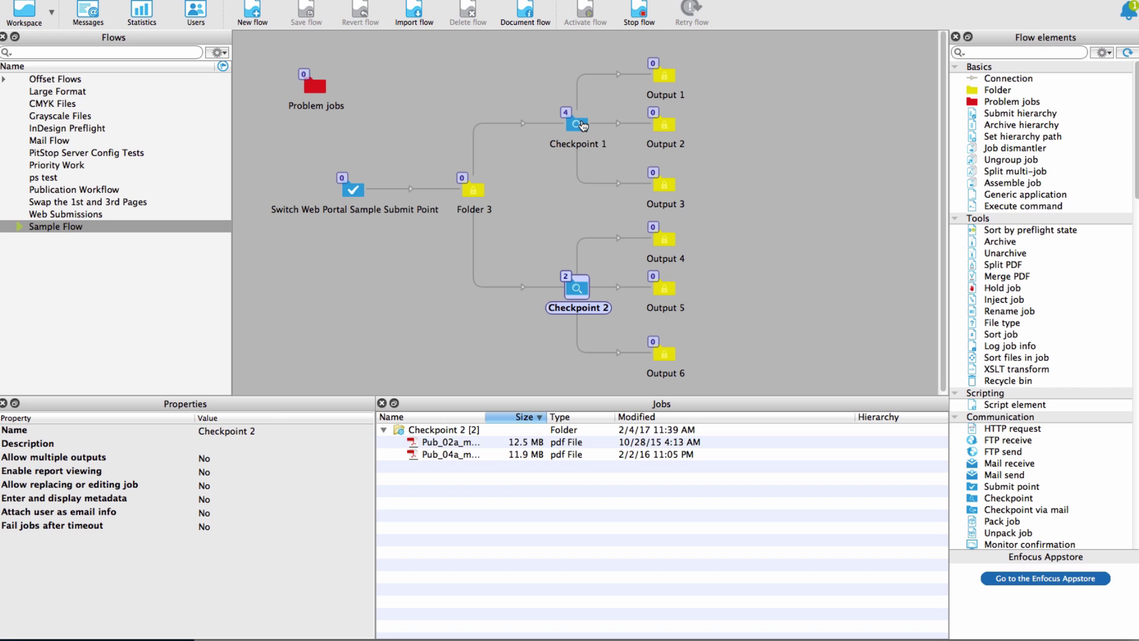
click(582, 126)
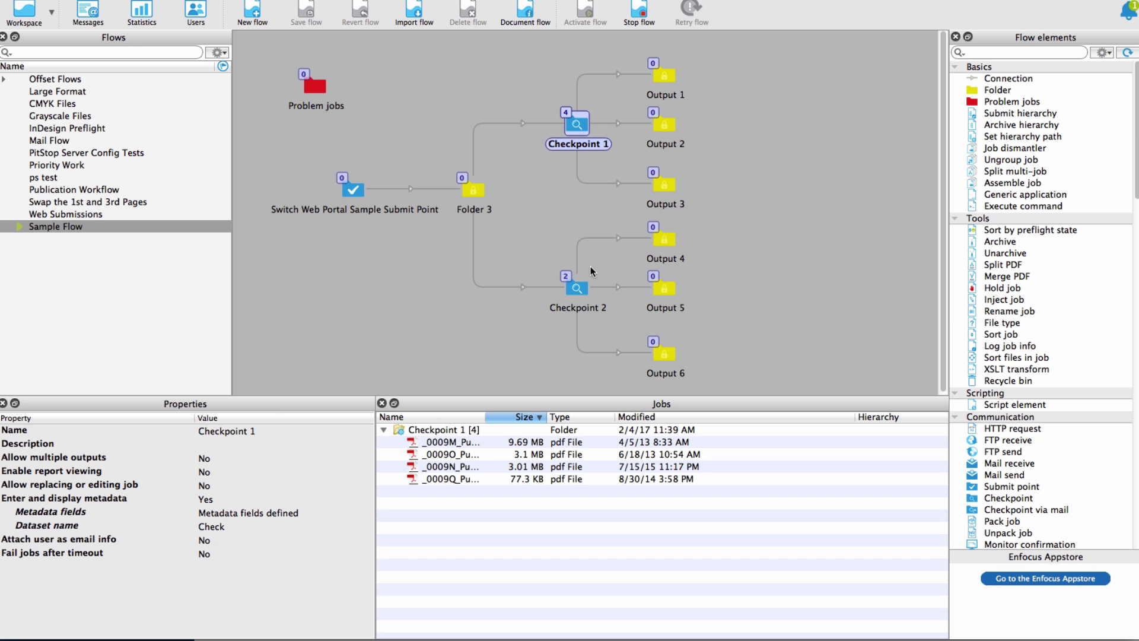
Step: View the jobs held at Checkpoint 2, then bring the Switch Web Portal browser window forward
click(579, 290)
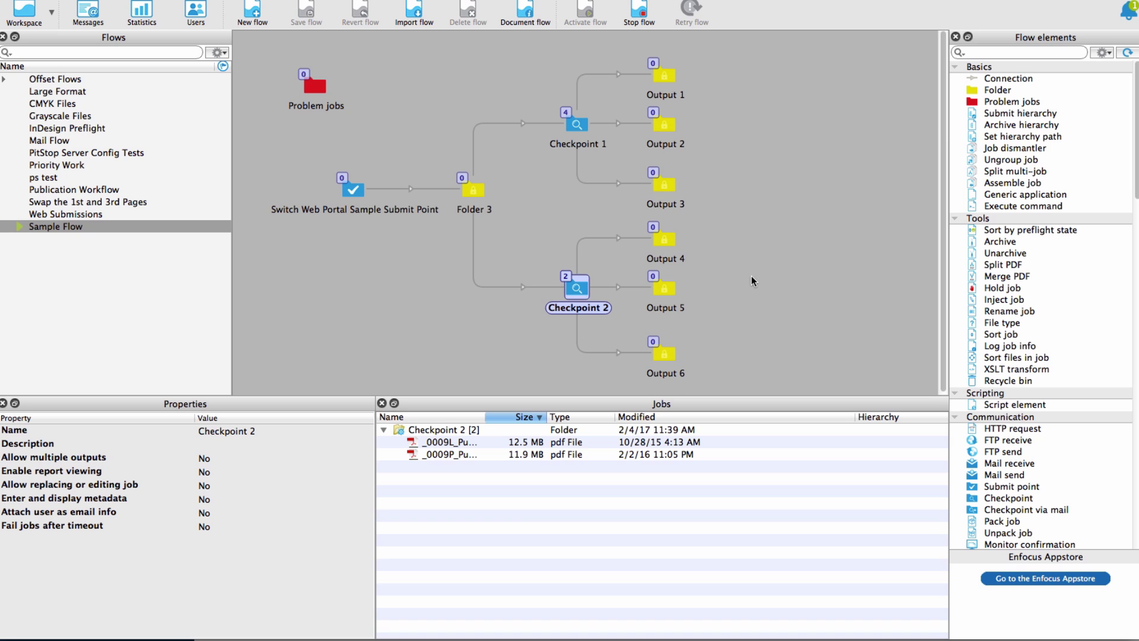
click(181, 629)
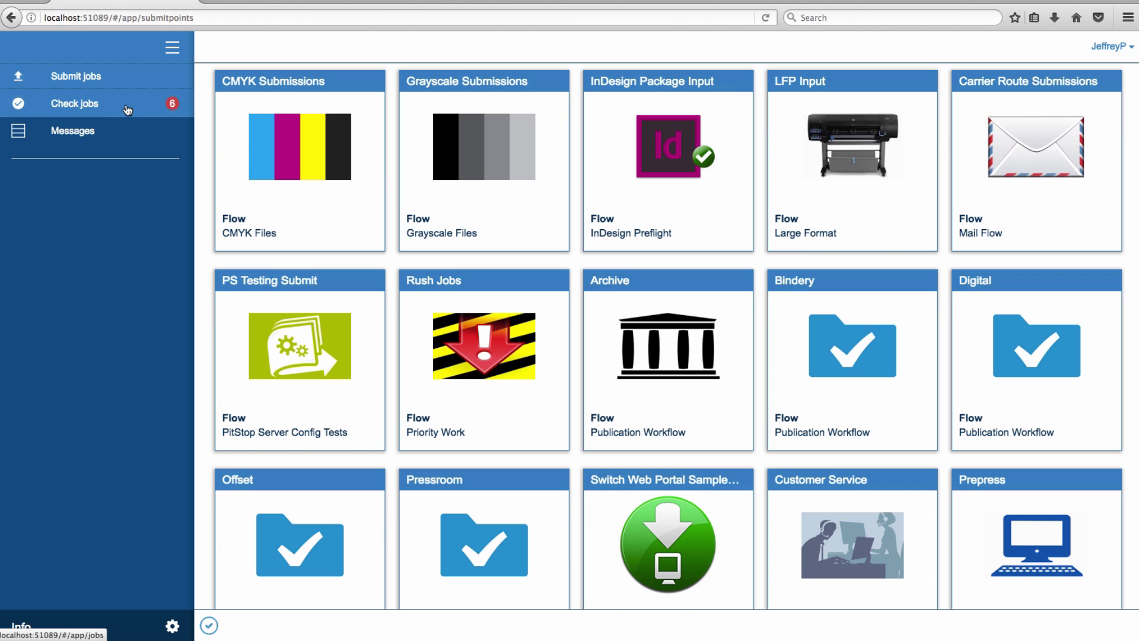
Step: Open Check jobs and show the six alert jobs in table view, then back in grid view
click(128, 110)
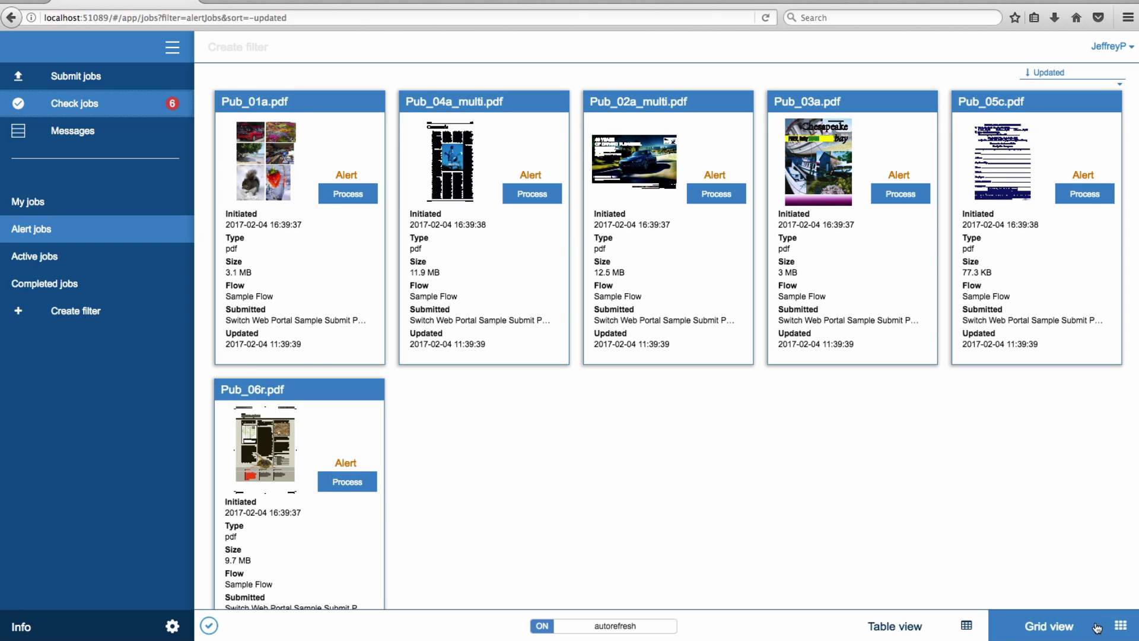
click(933, 630)
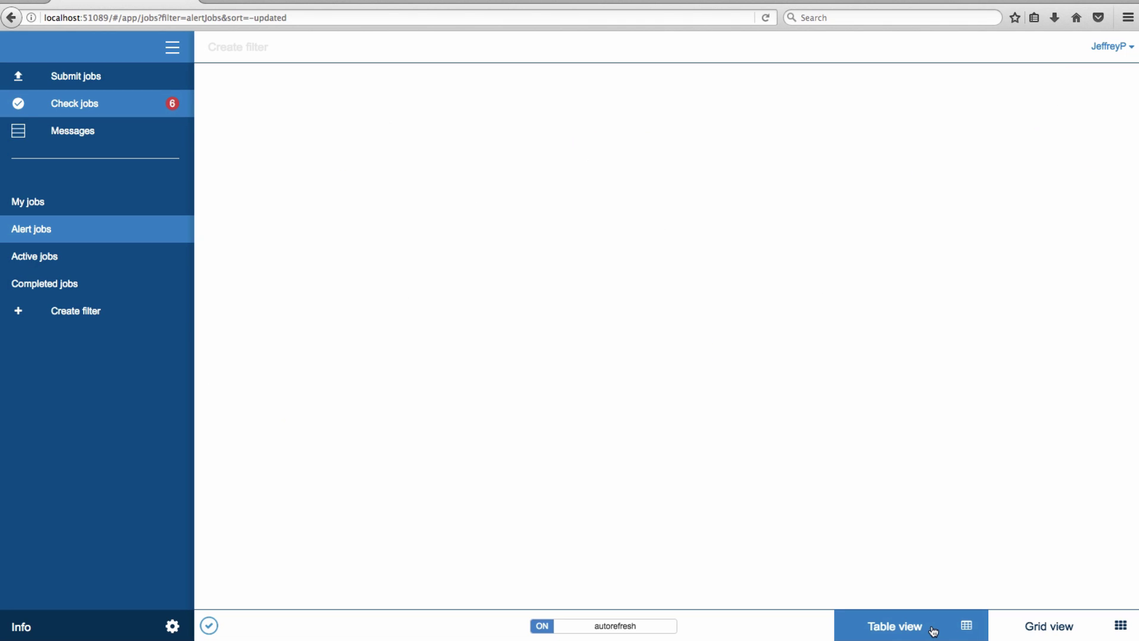
click(1084, 622)
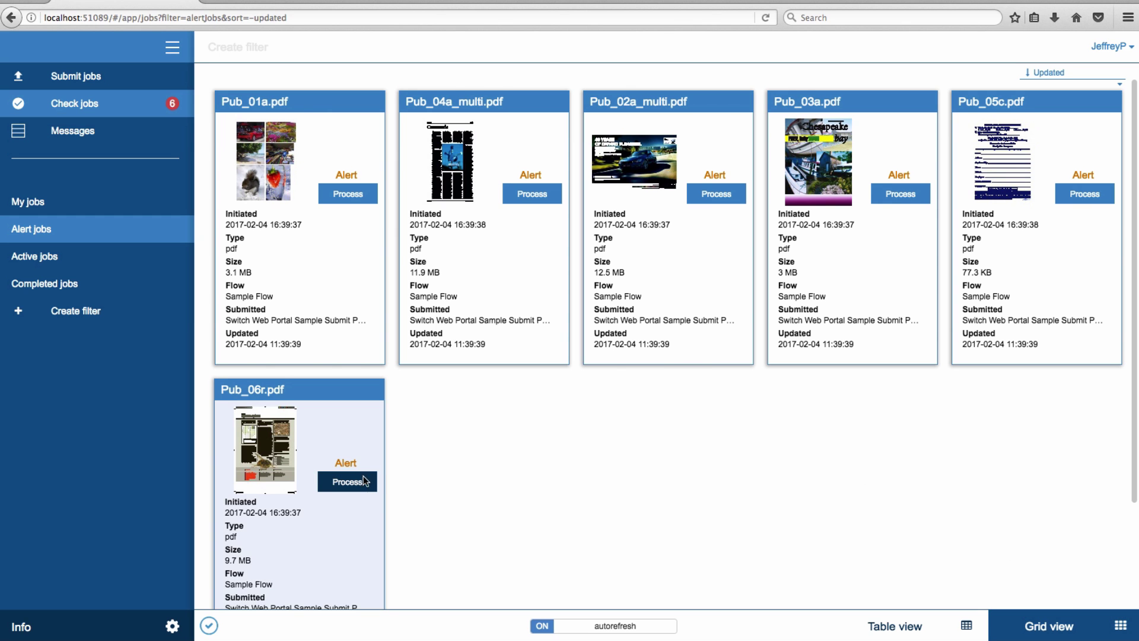
Step: Process Pub_06r.pdf with Customer Approved set to Yes and push it to Output 1
click(363, 476)
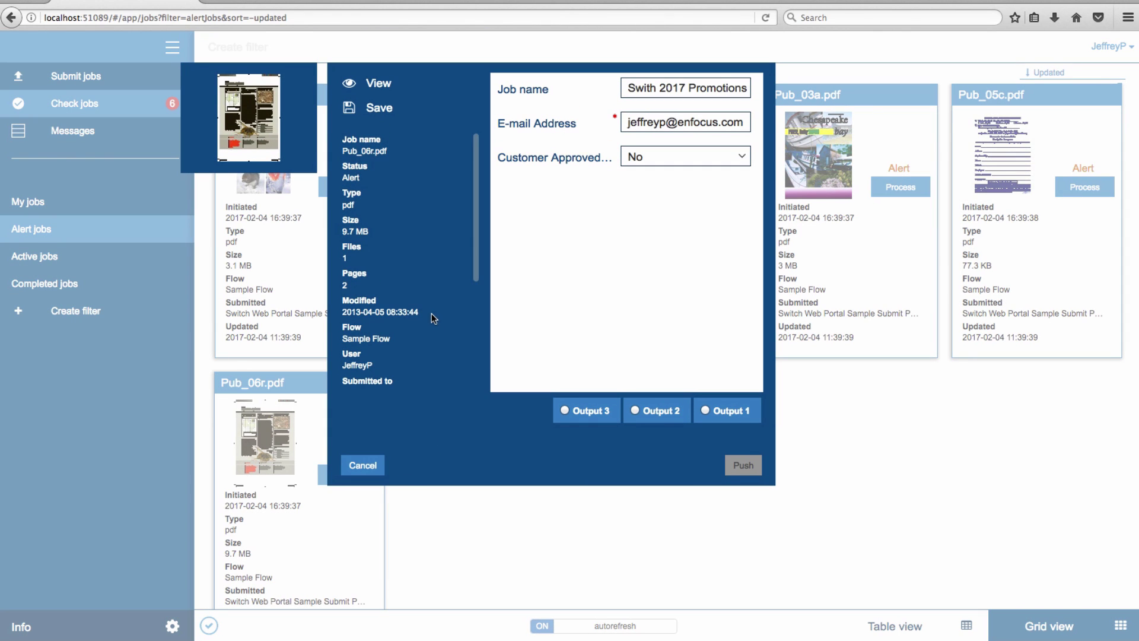
scroll(427, 315, down, 3)
scroll(423, 317, down, 1)
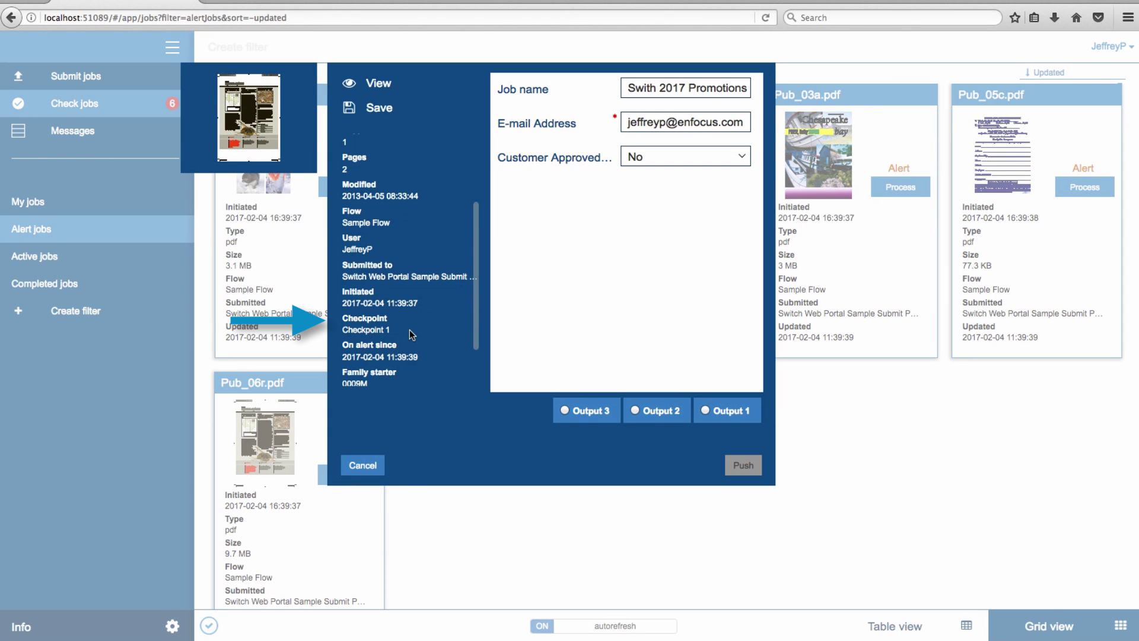
click(579, 410)
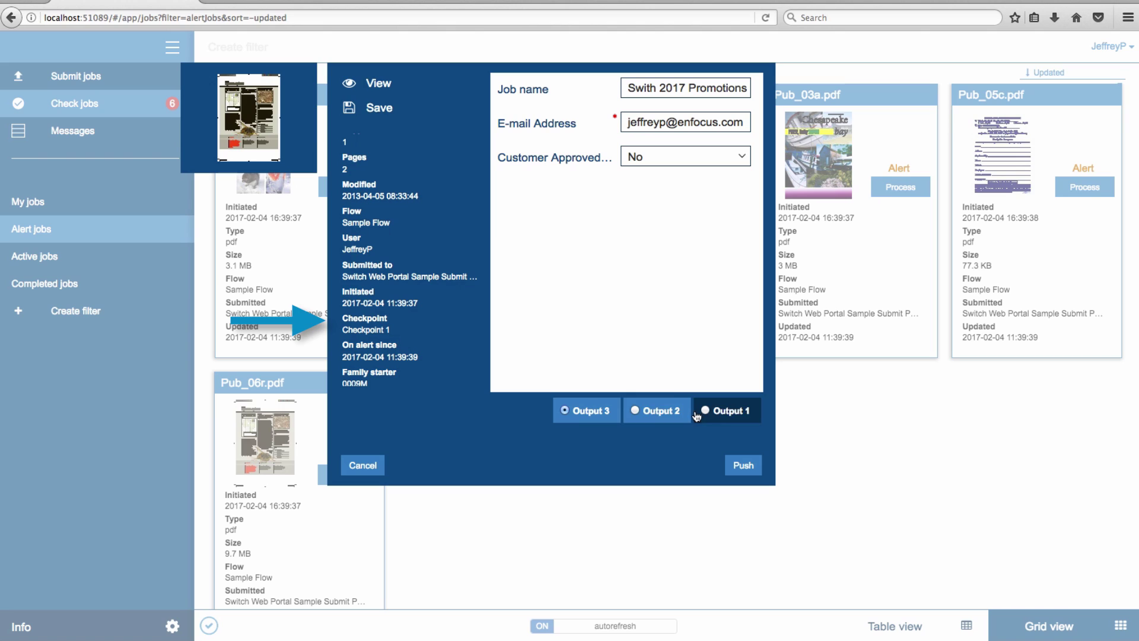
click(677, 414)
click(729, 415)
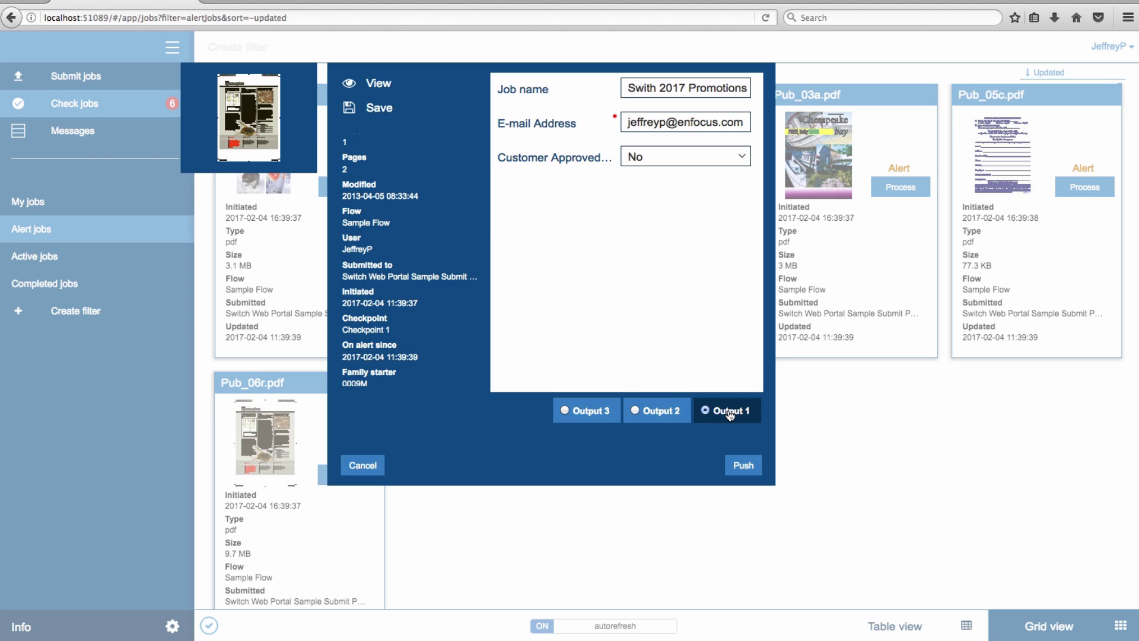
click(667, 413)
click(703, 152)
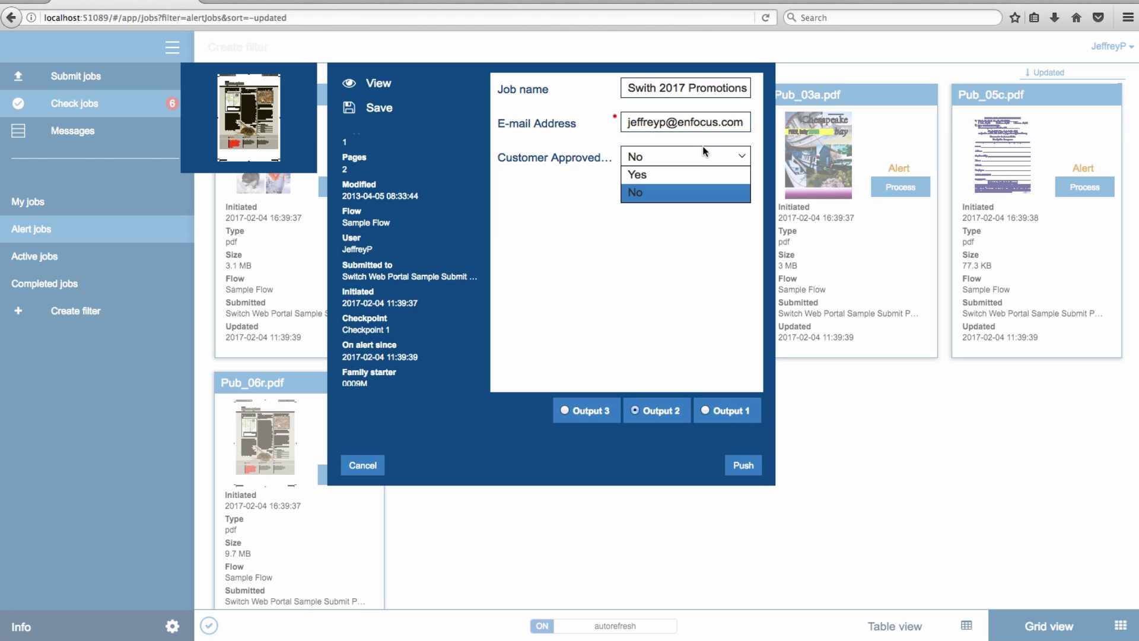
click(692, 173)
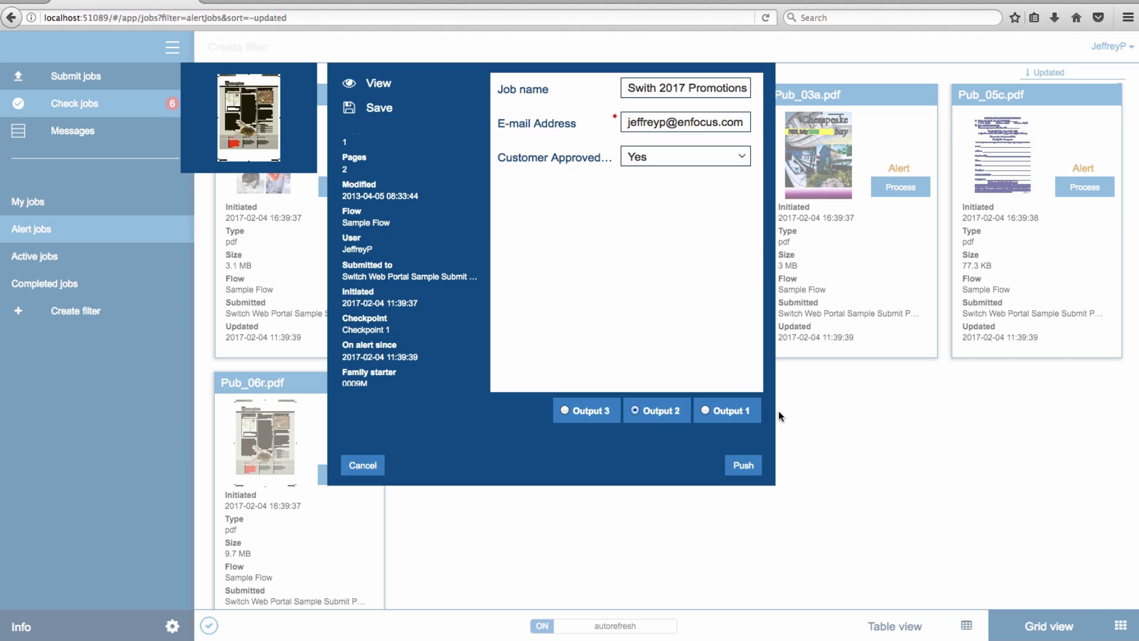
click(735, 412)
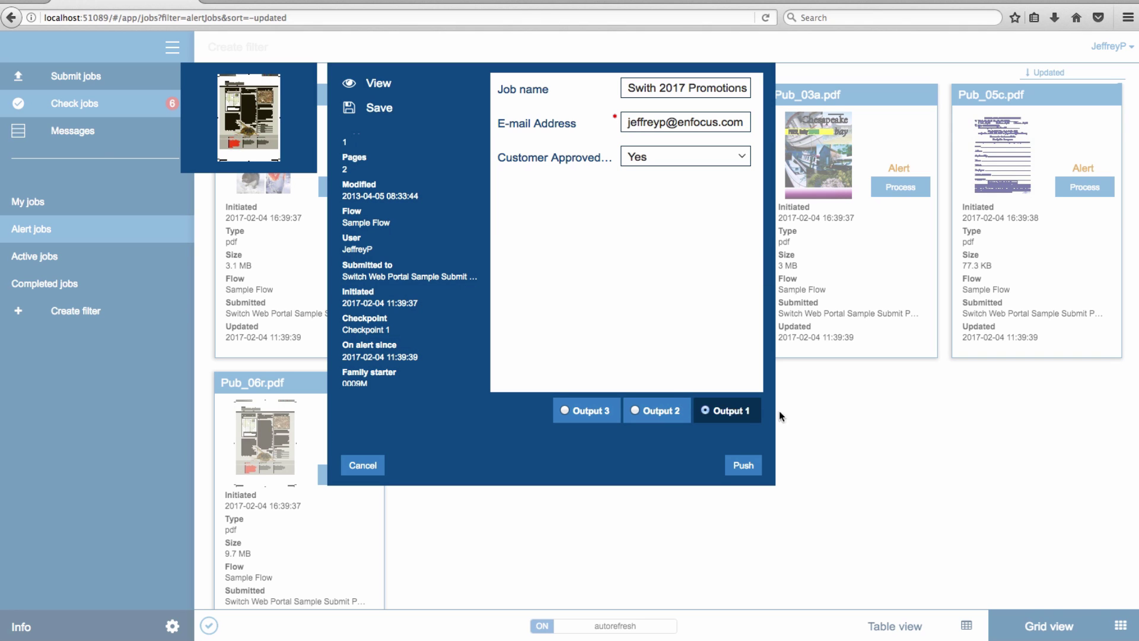
click(747, 467)
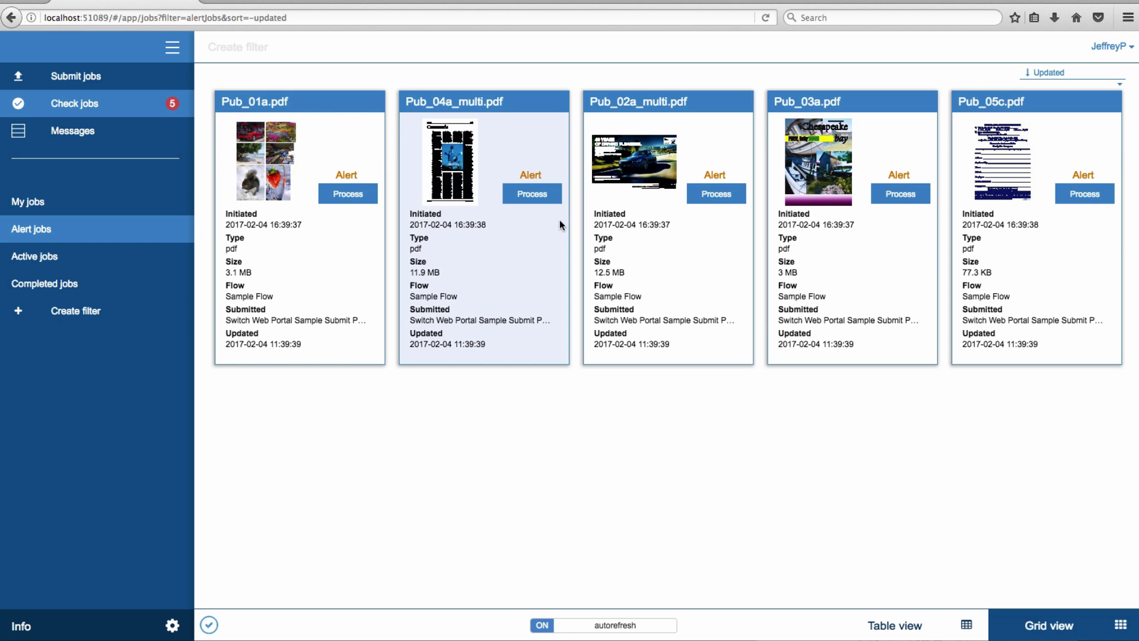
Step: Process Pub_04a_multi.pdf, tick Output 6, Output 5 and Output 4, and push it
click(550, 199)
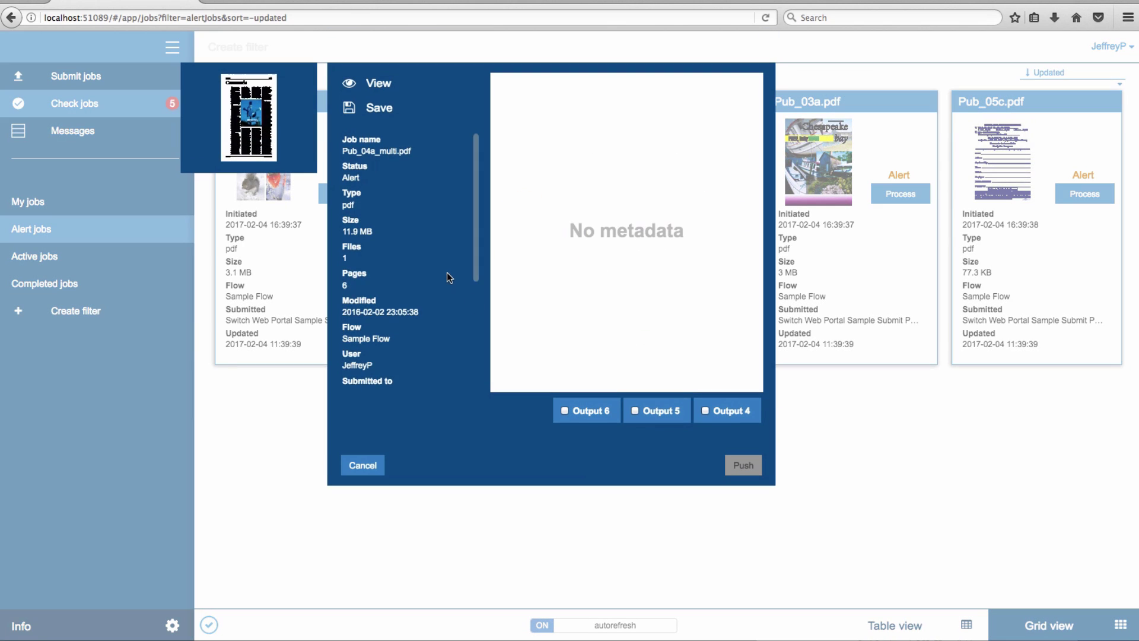
scroll(452, 270, down, 3)
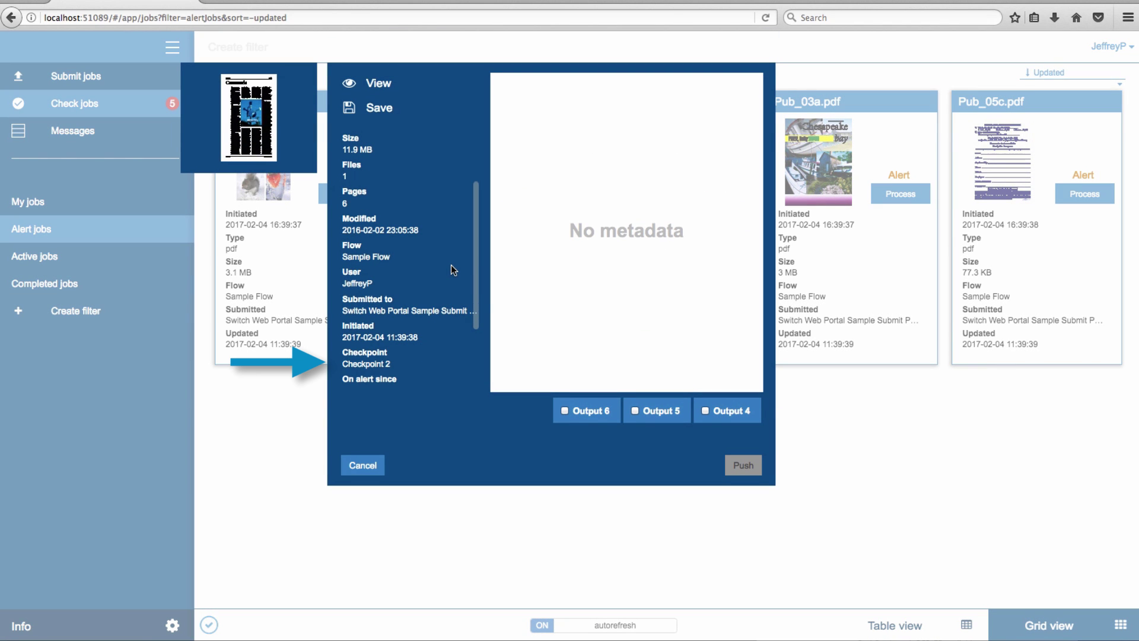
scroll(451, 268, down, 1)
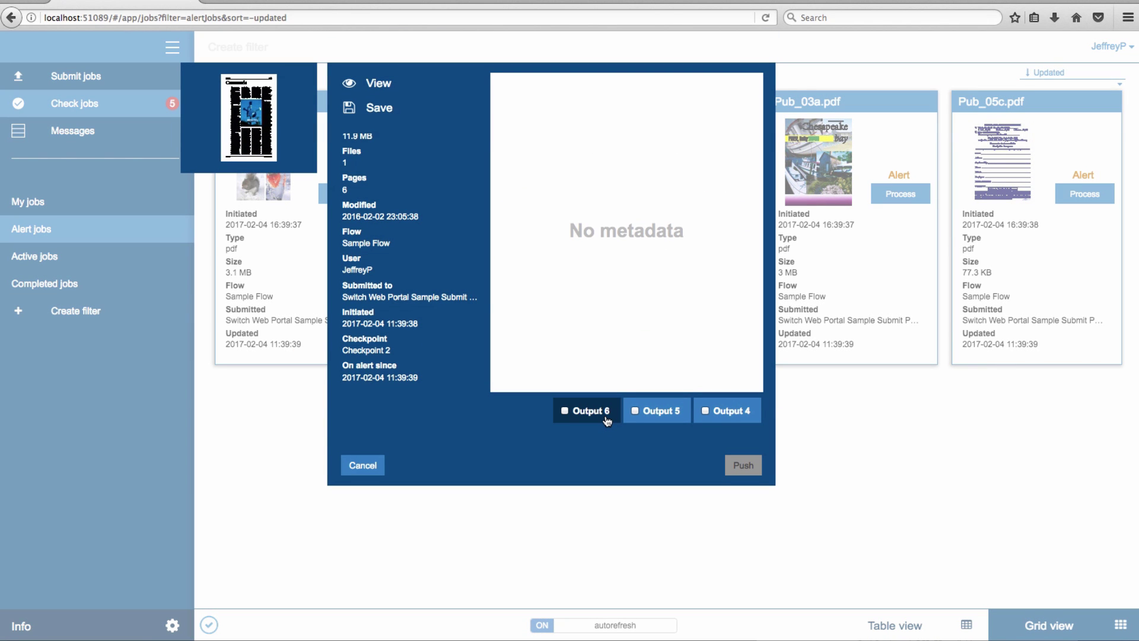
click(606, 419)
click(645, 416)
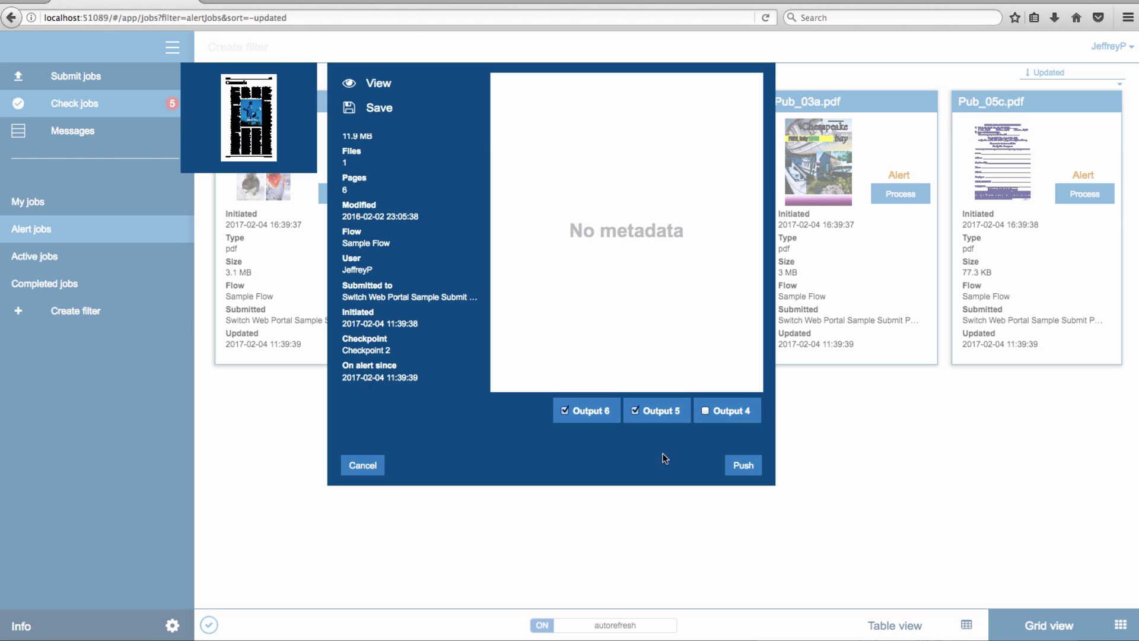
click(729, 411)
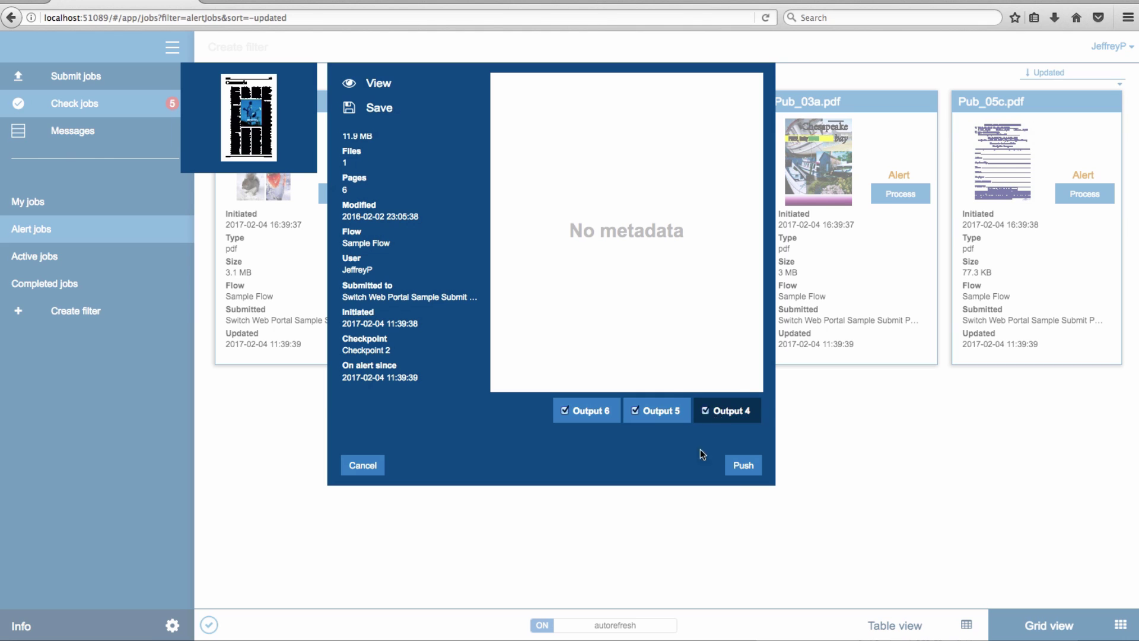
click(743, 466)
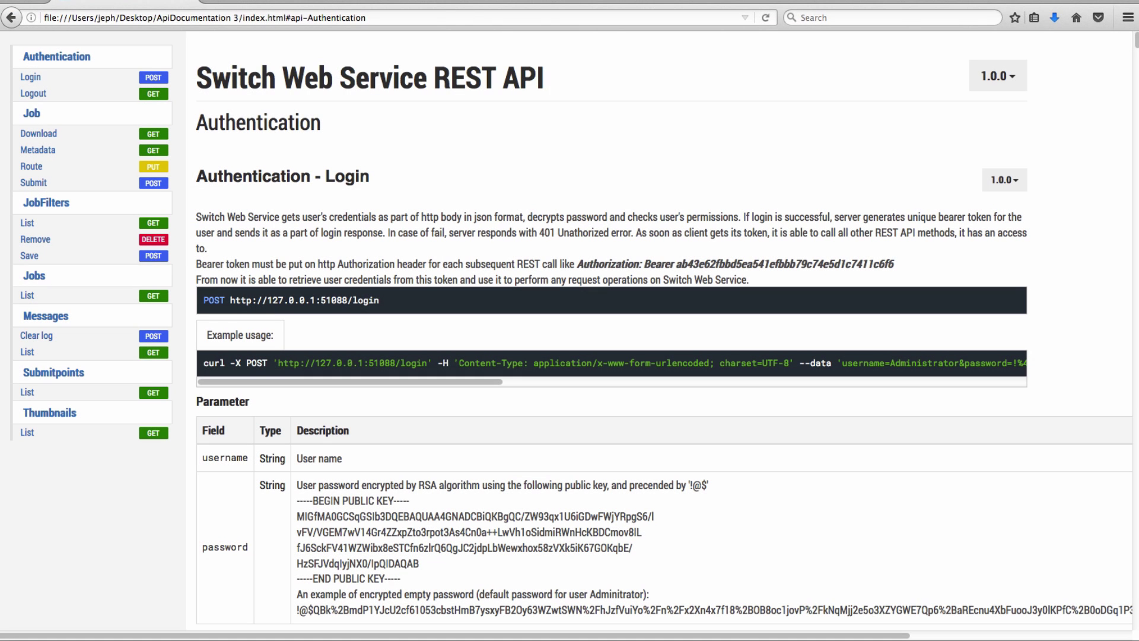
Step: Go through Job Submit and JobFilters List to the Jobs - List section of the API docs
click(60, 187)
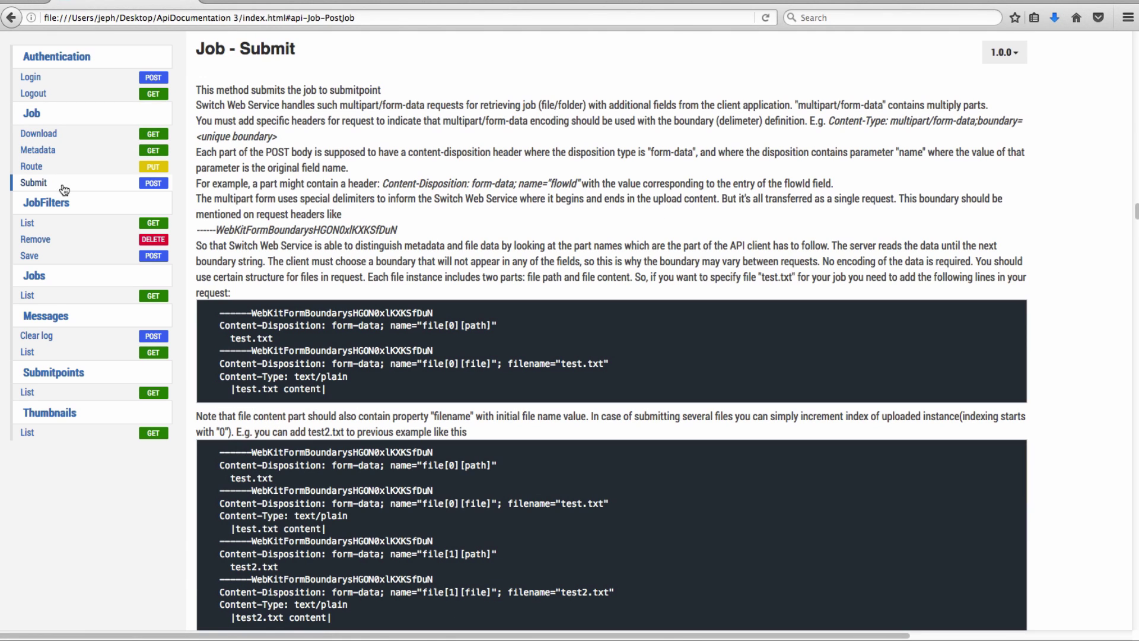
click(70, 225)
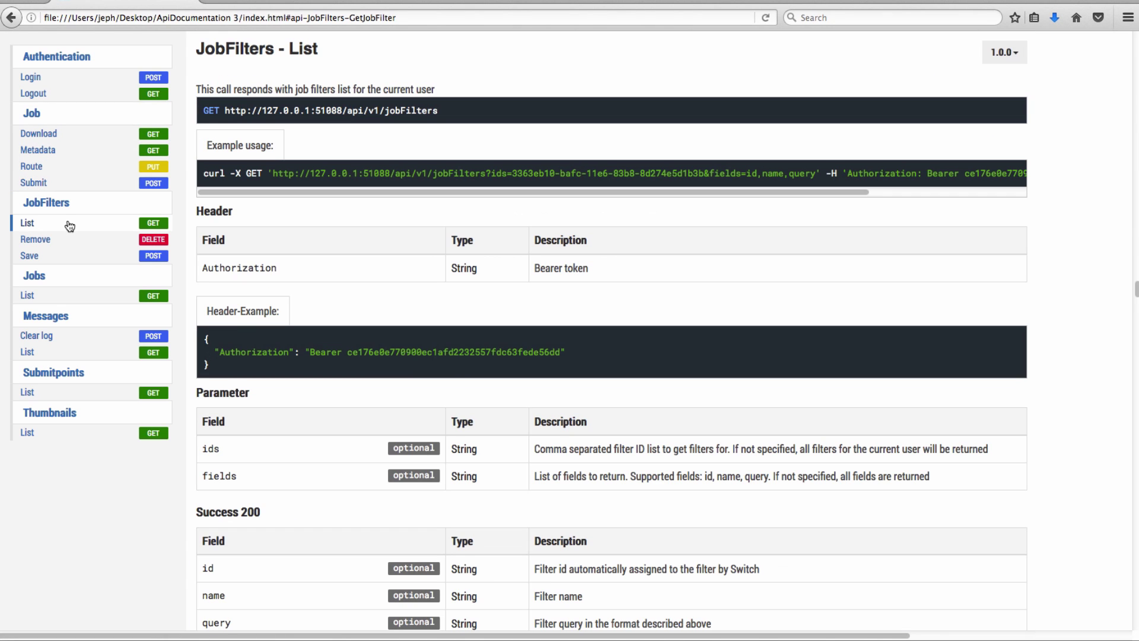
click(68, 296)
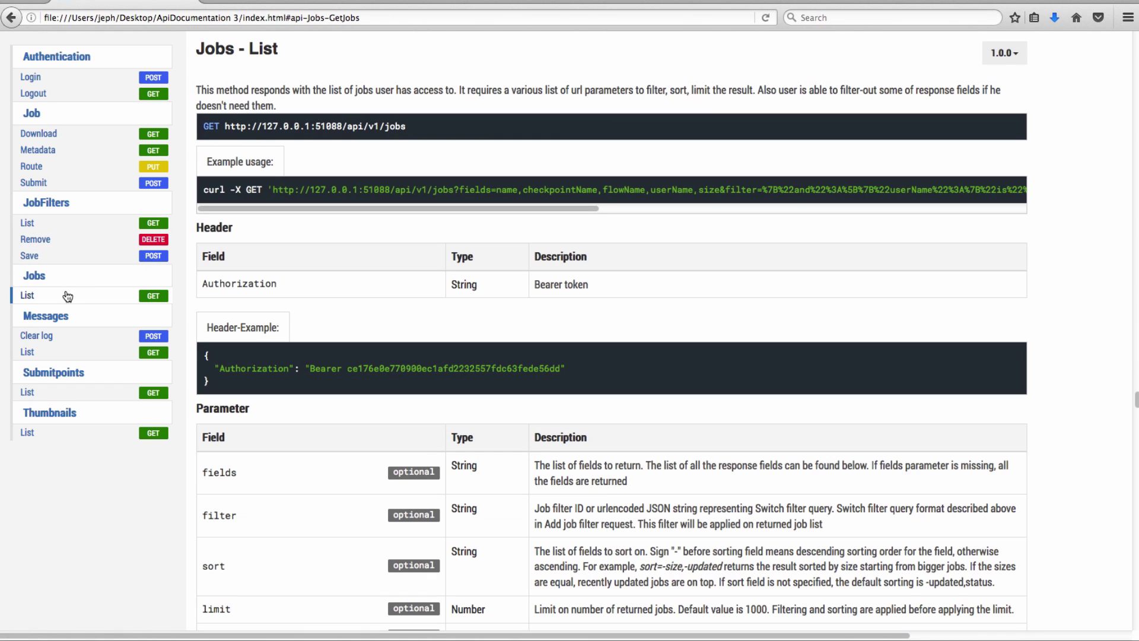